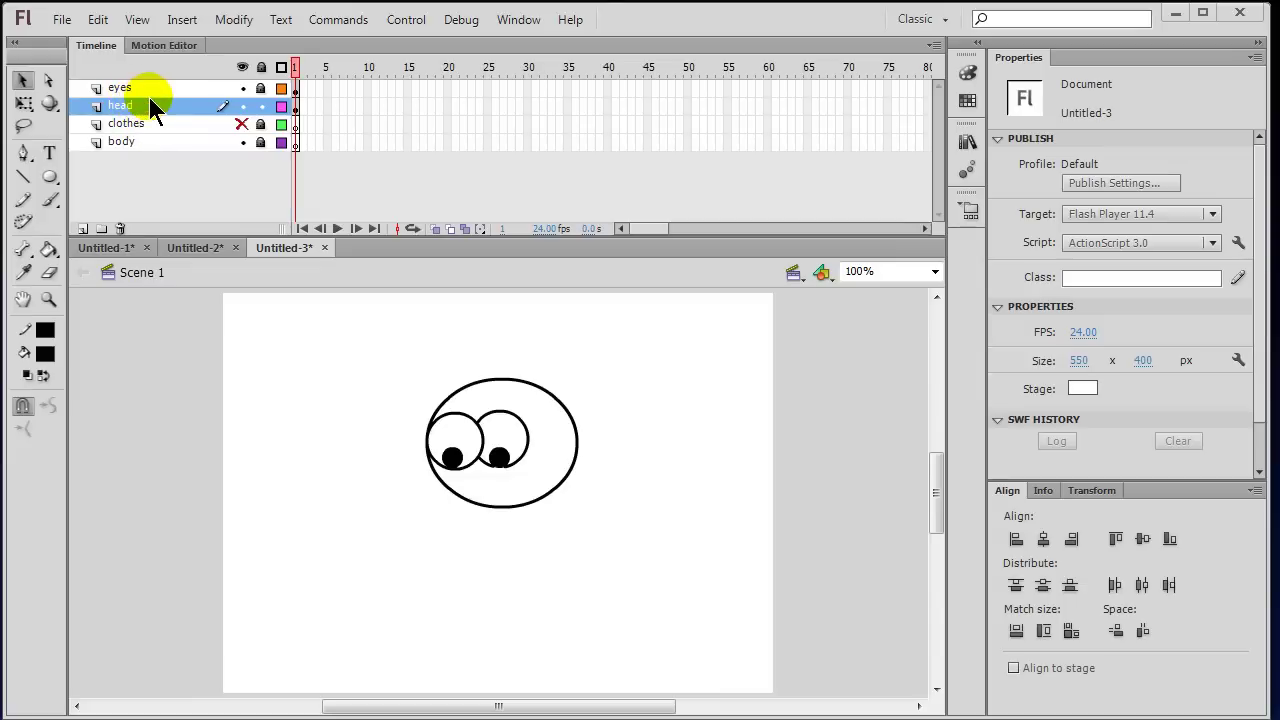
Step: Toggle the head and eyes layers' visibility to check their contents, leaving both visible
{"action": "left_click", "coordinate": [244, 106]}
{"action": "left_click", "coordinate": [247, 110]}
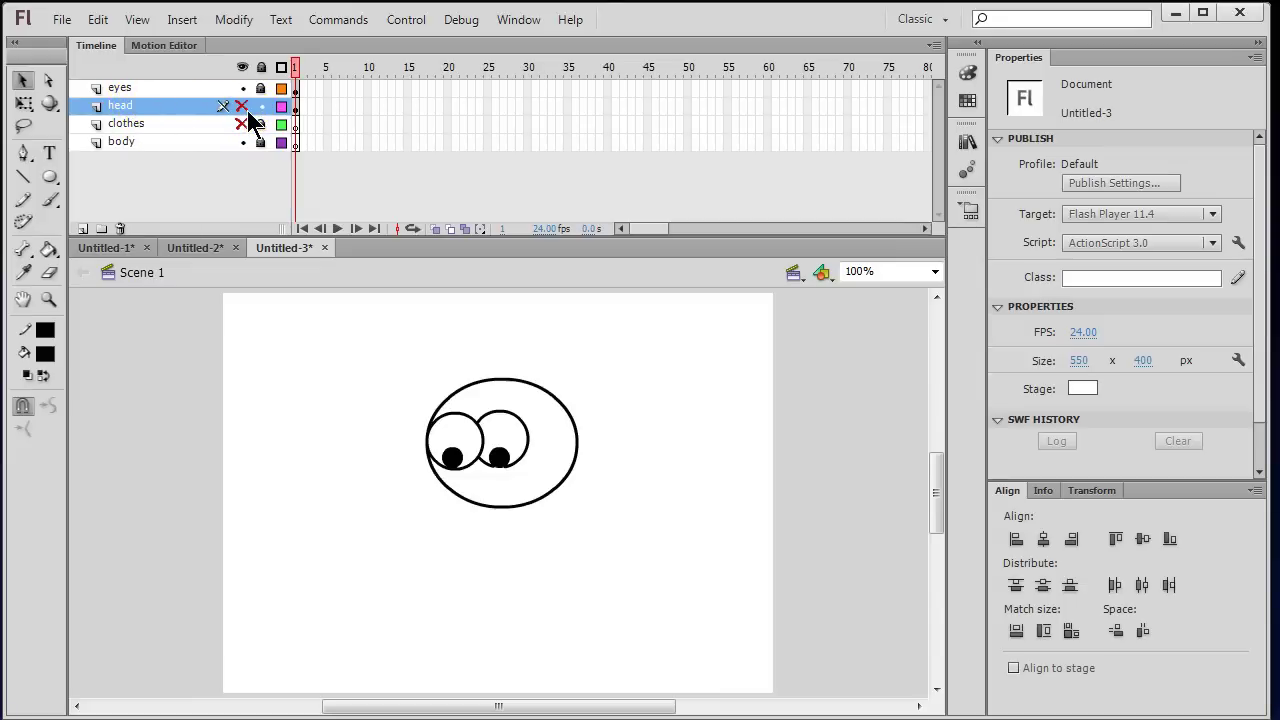
{"action": "left_click", "coordinate": [247, 110]}
{"action": "left_click", "coordinate": [247, 110]}
{"action": "left_click", "coordinate": [244, 90]}
{"action": "left_click", "coordinate": [244, 90]}
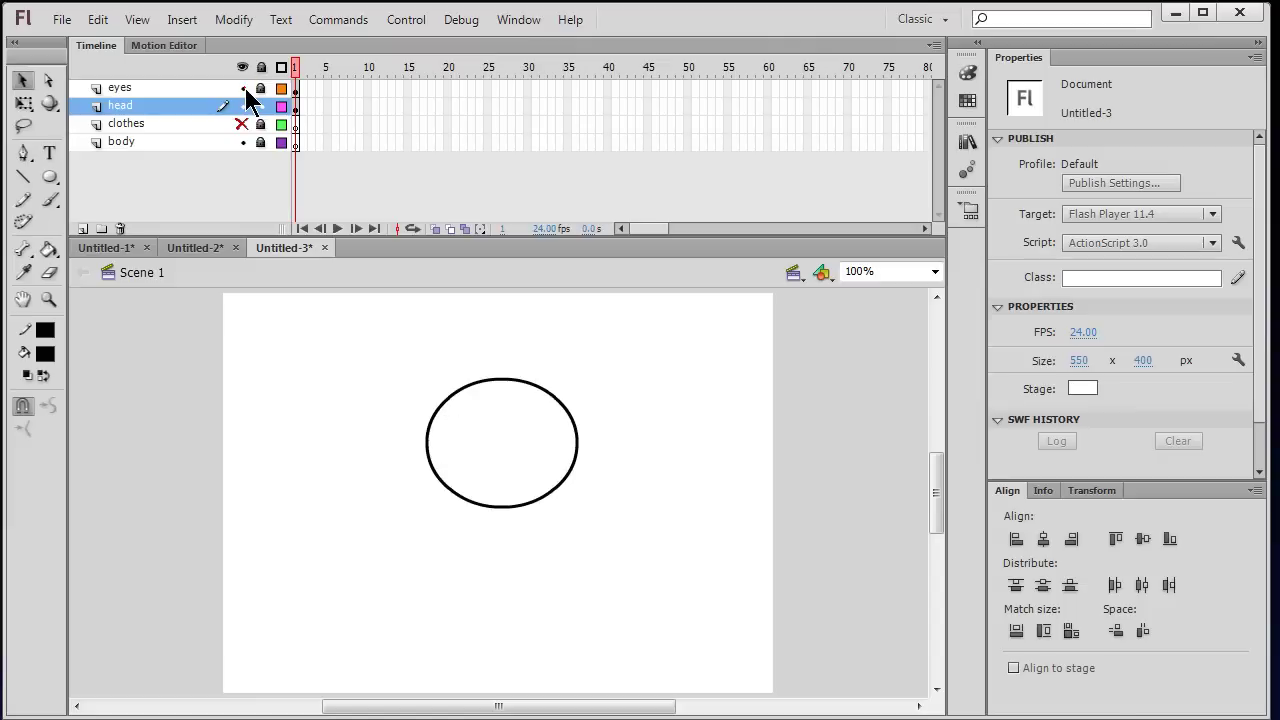
{"action": "left_click", "coordinate": [244, 90]}
{"action": "left_click", "coordinate": [244, 90]}
{"action": "left_click", "coordinate": [244, 90]}
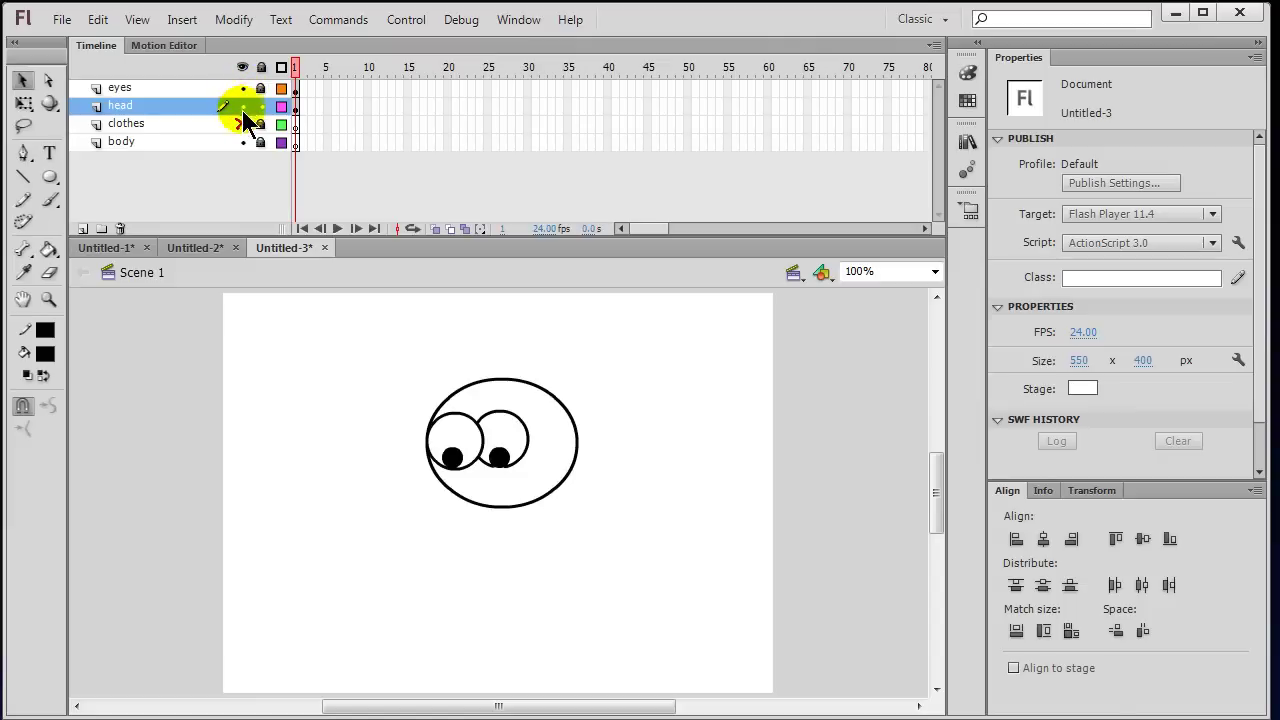
{"action": "left_click", "coordinate": [295, 109]}
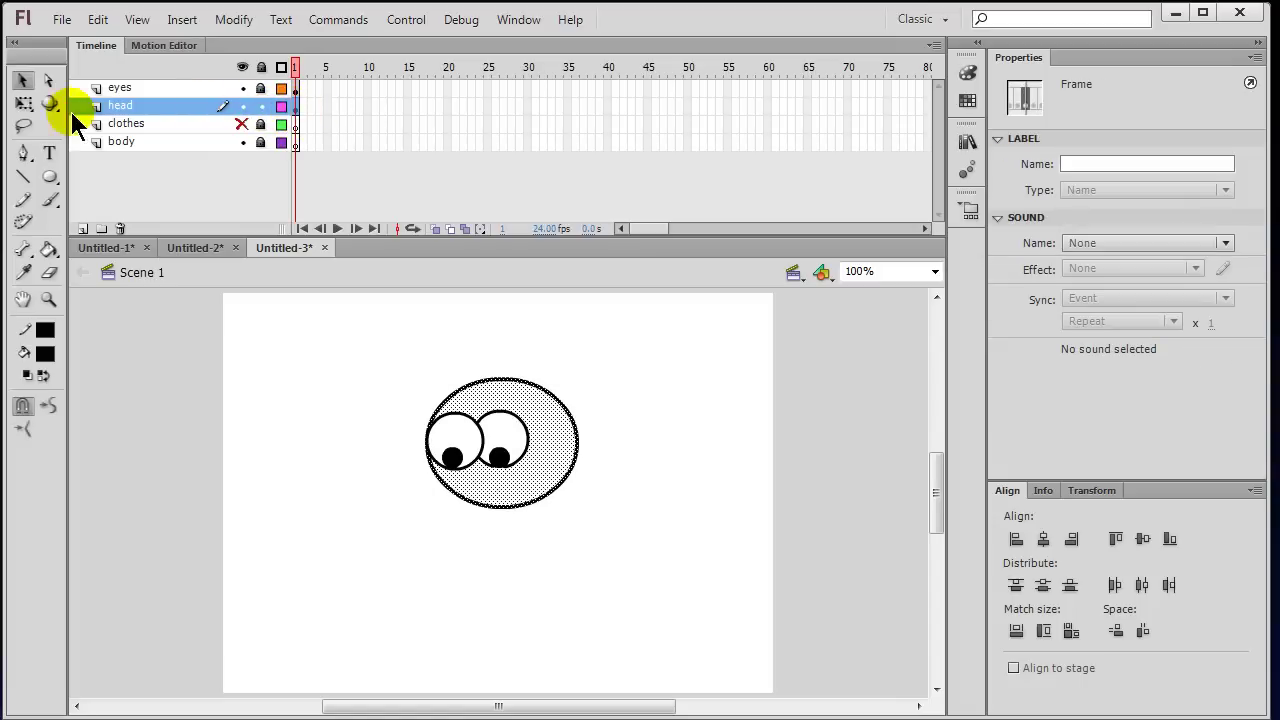
{"action": "left_click", "coordinate": [283, 389]}
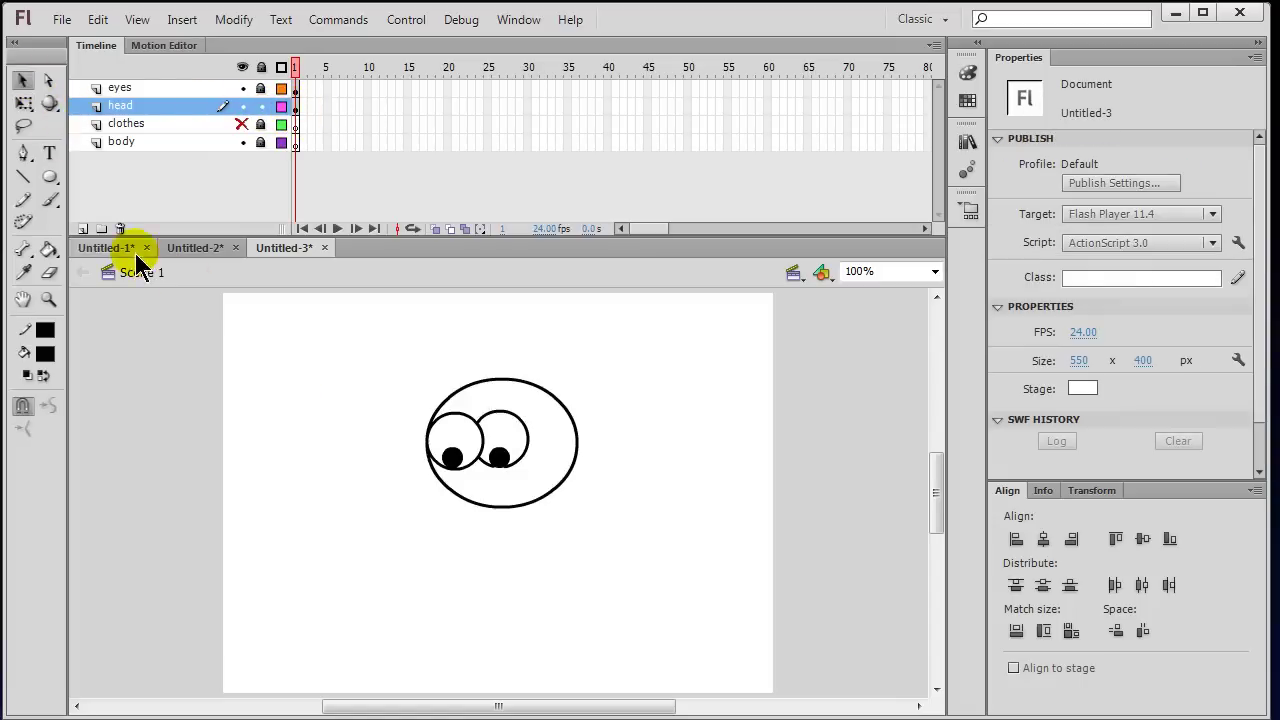
Step: Pencil a rounded nose looping out below the left eye
{"action": "left_click", "coordinate": [23, 198]}
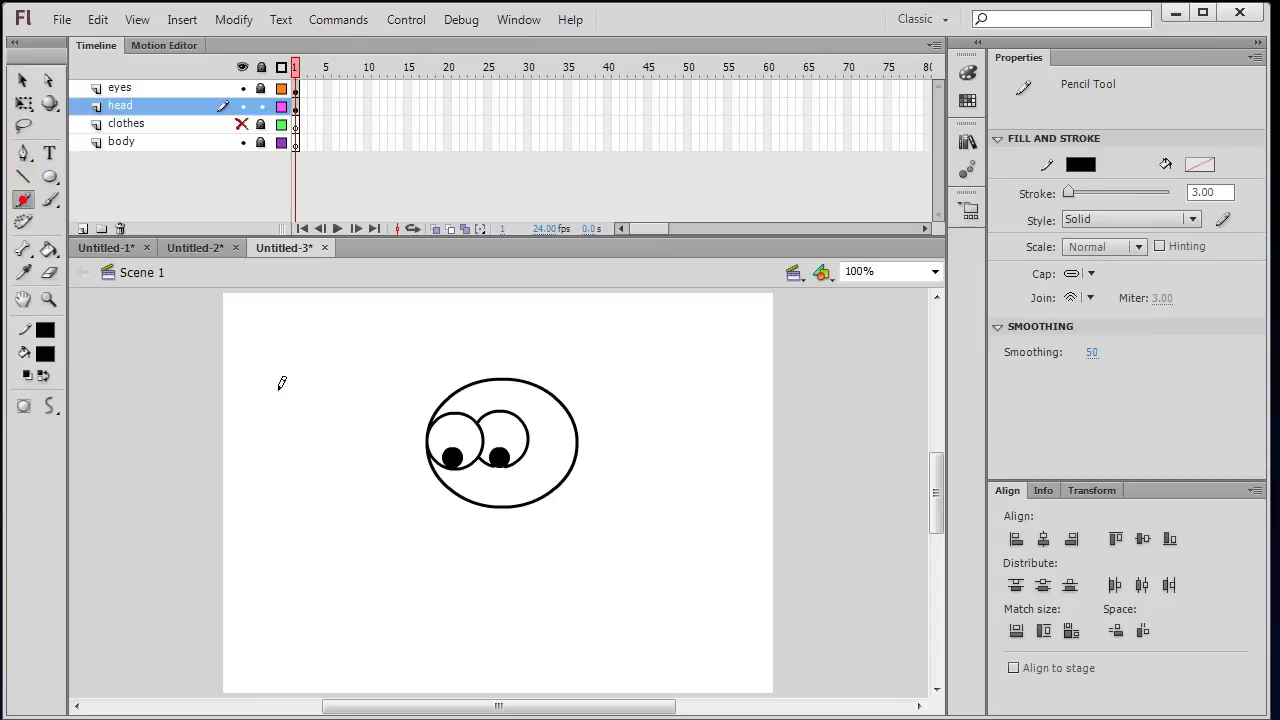
{"action": "left_click", "coordinate": [469, 472]}
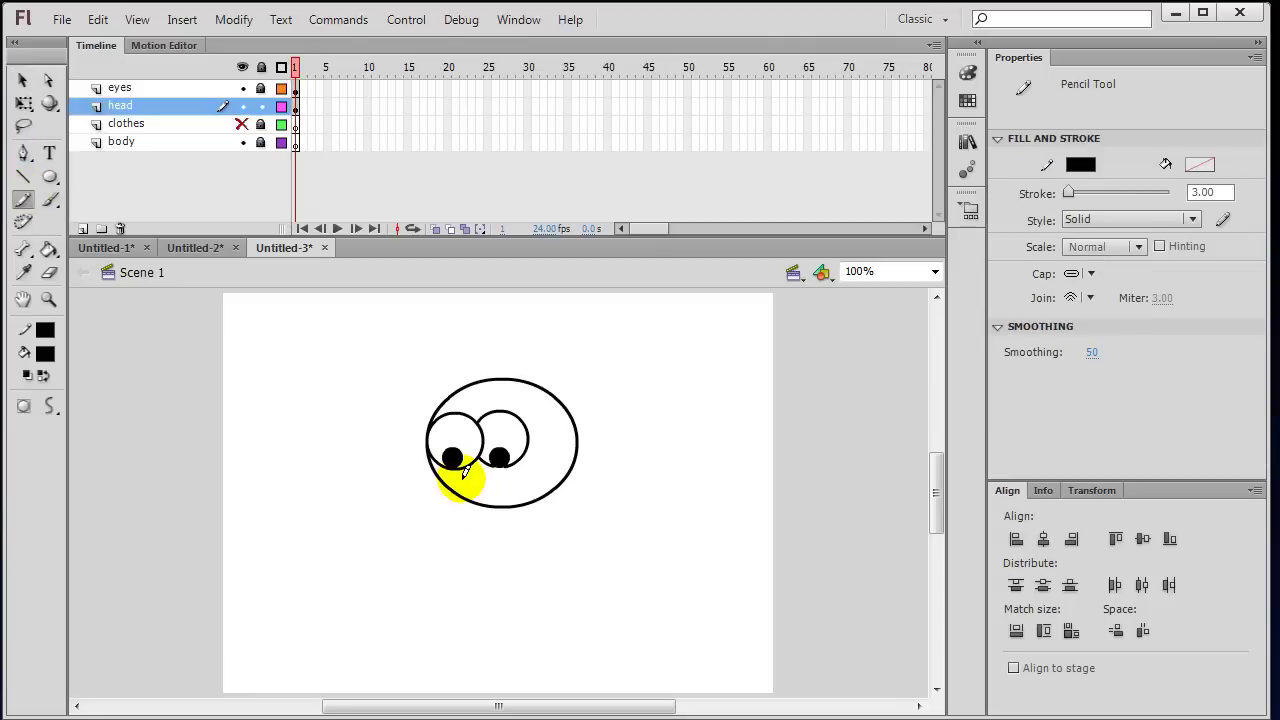
{"action": "mouse_move", "coordinate": [464, 472]}
{"action": "left_mouse_down"}
{"action": "mouse_move", "coordinate": [432, 478]}
{"action": "mouse_move", "coordinate": [397, 506]}
{"action": "mouse_move", "coordinate": [435, 528]}
{"action": "mouse_move", "coordinate": [486, 495]}
{"action": "left_mouse_up"}
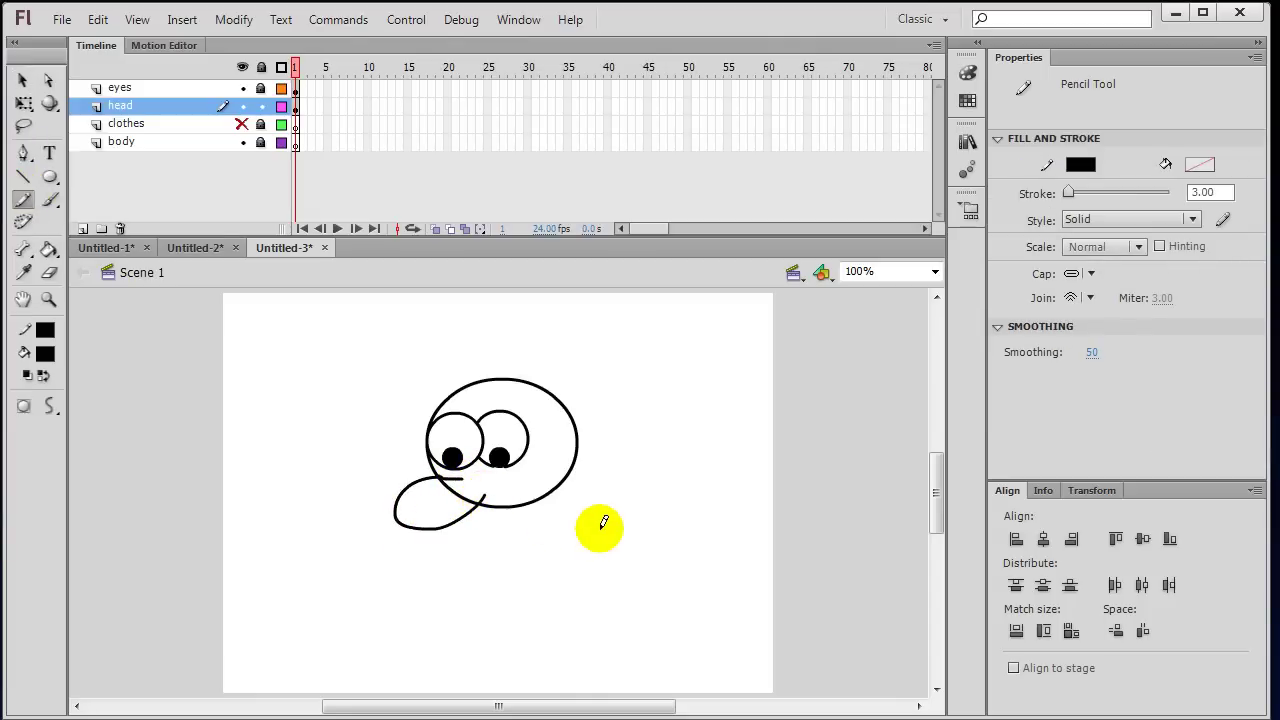
Step: Select and delete the short stray stroke at the nose
{"action": "left_click", "coordinate": [22, 80]}
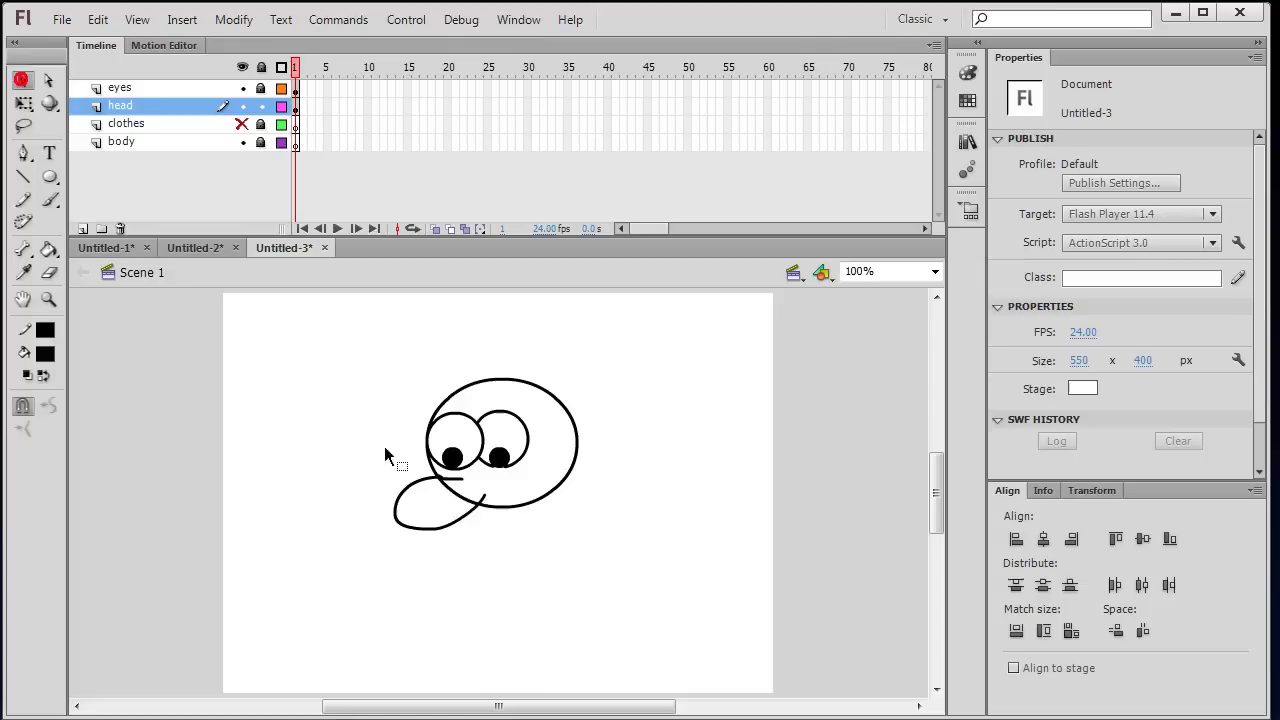
{"action": "left_click", "coordinate": [443, 486]}
{"action": "left_click", "coordinate": [530, 500]}
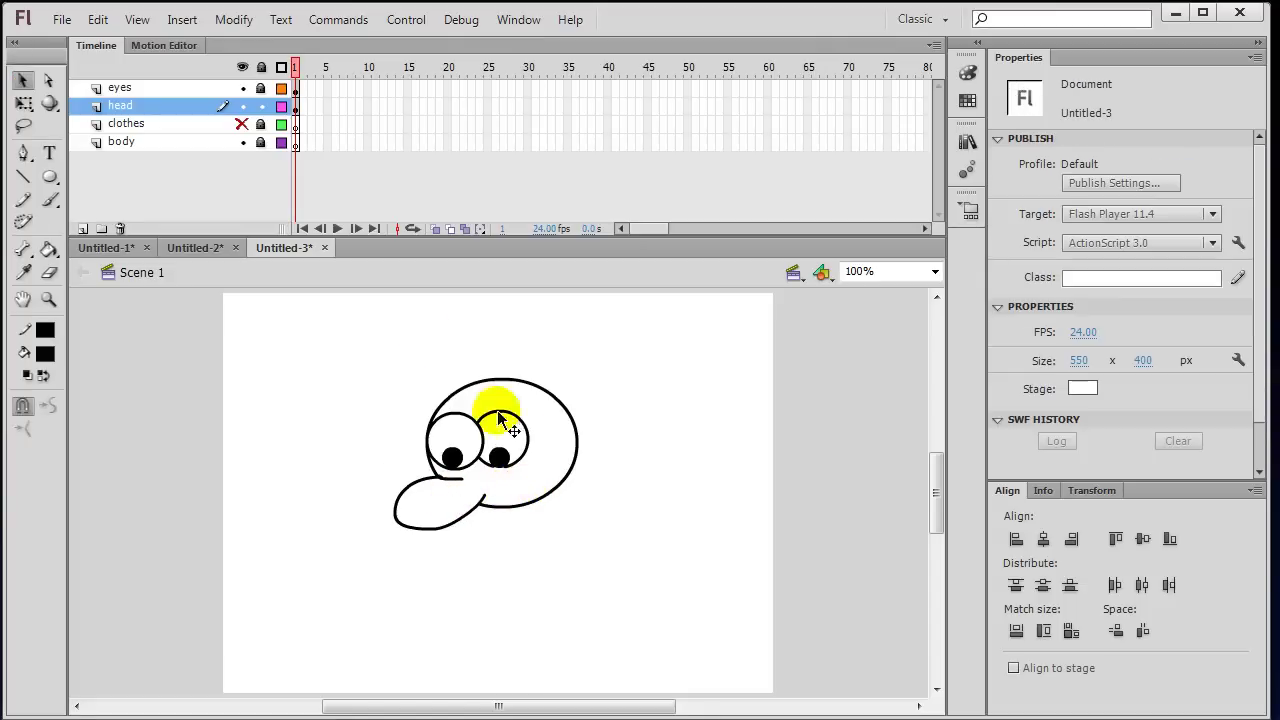
{"action": "left_click", "coordinate": [460, 481]}
{"action": "key", "text": "Delete"}
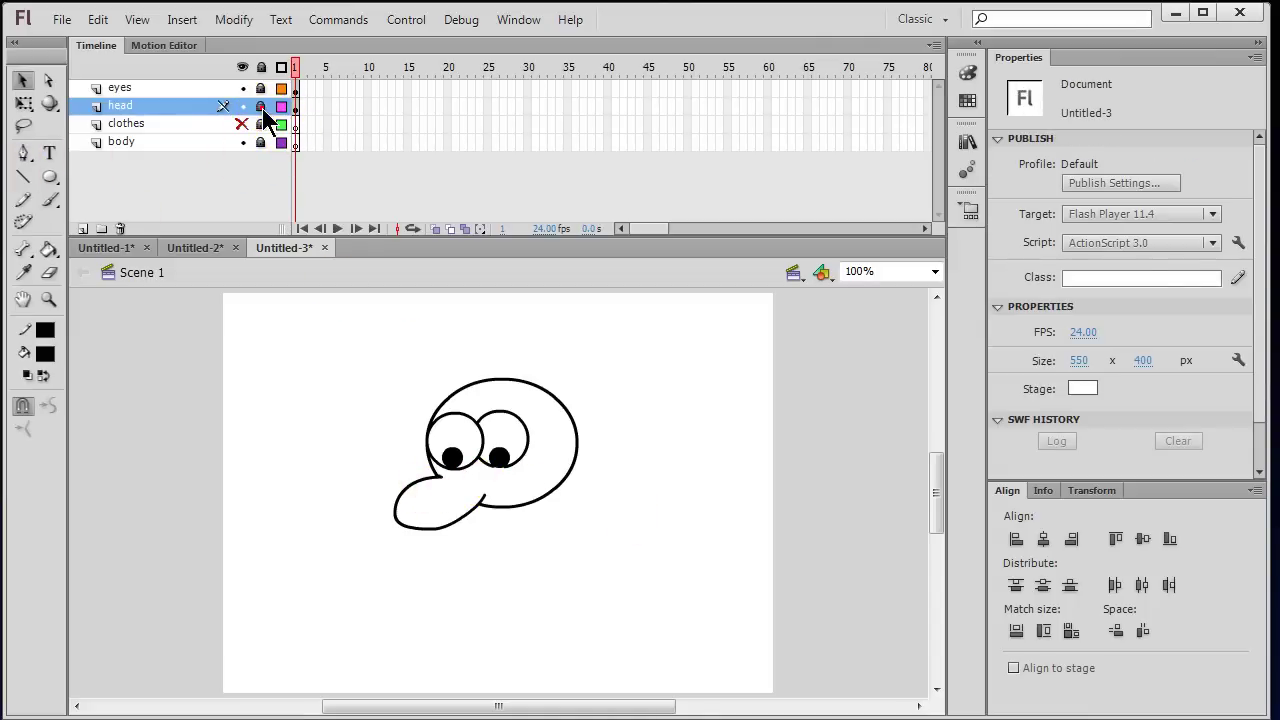
Step: Unlock the body layer and pencil the body's right and left sides down from the head
{"action": "left_click", "coordinate": [260, 142]}
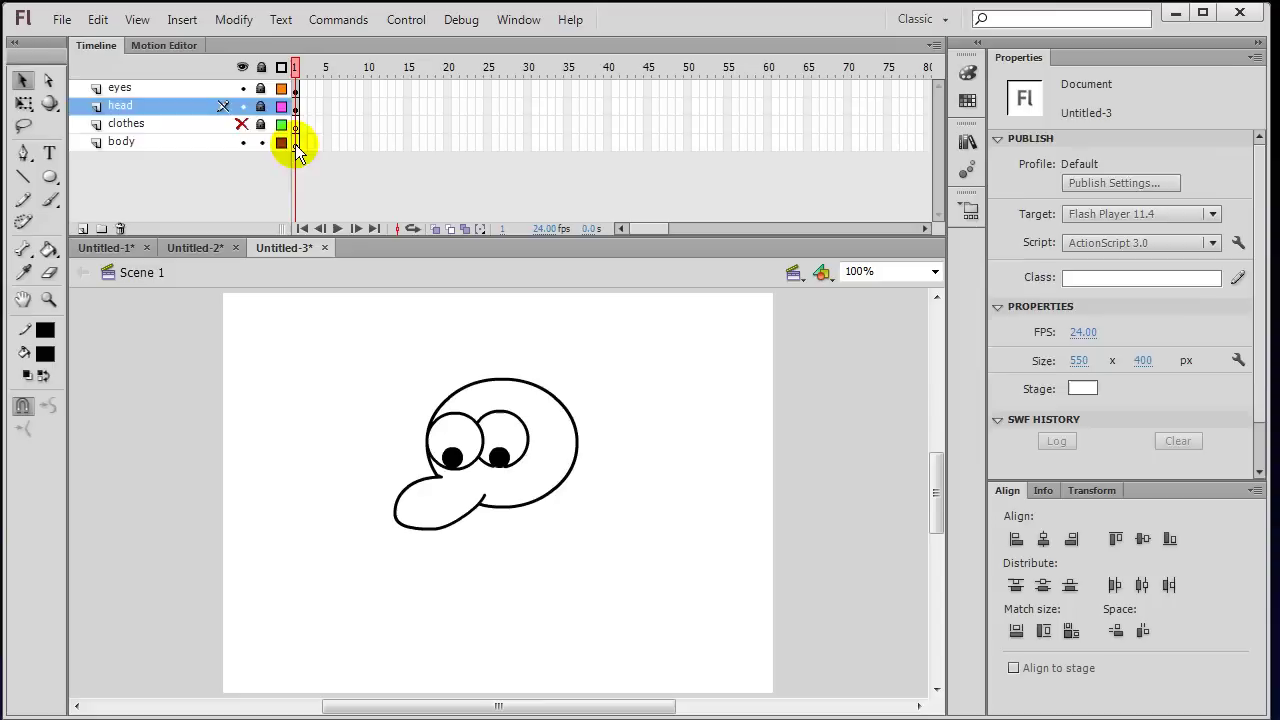
{"action": "left_click", "coordinate": [295, 142]}
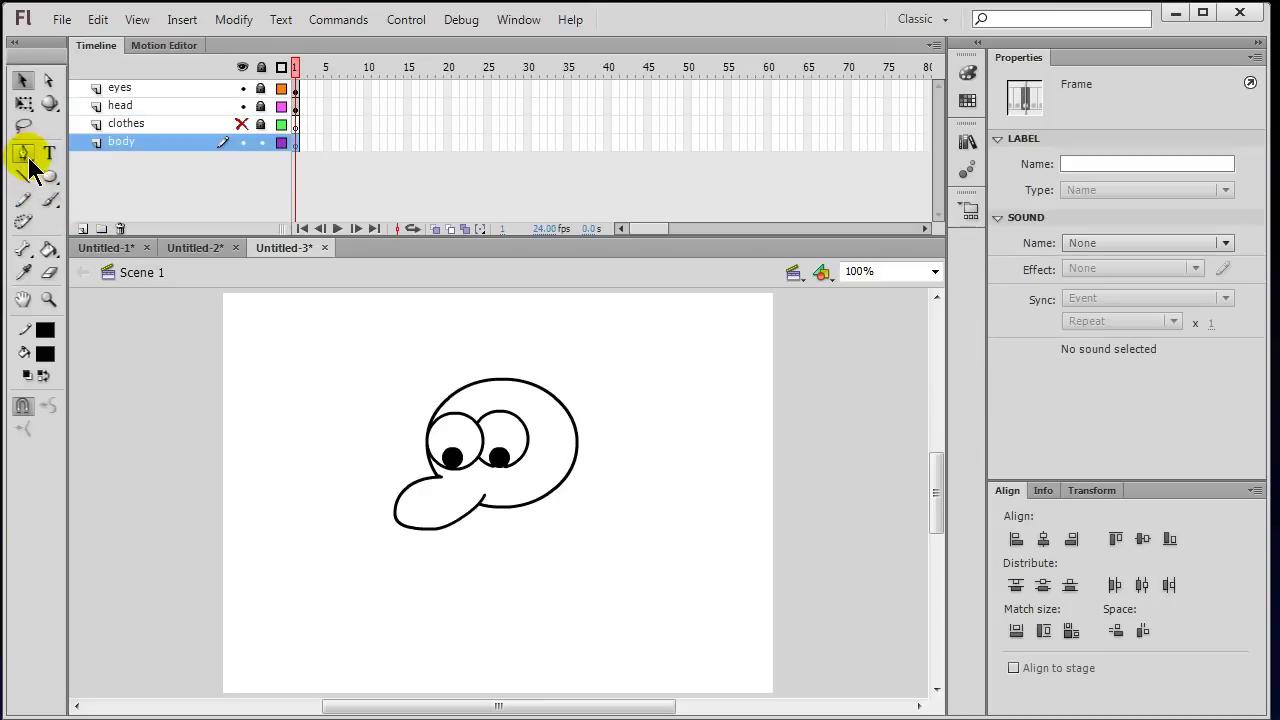
{"action": "left_click", "coordinate": [23, 201]}
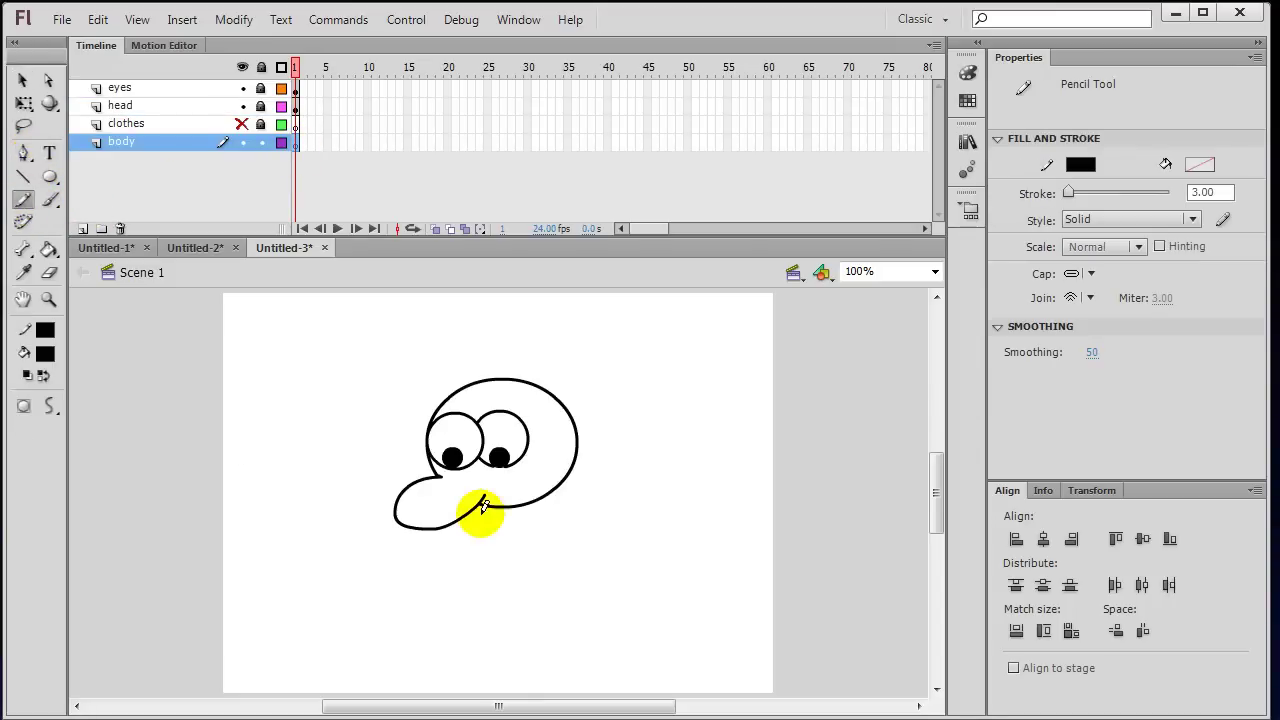
{"action": "mouse_move", "coordinate": [483, 505]}
{"action": "left_mouse_down"}
{"action": "mouse_move", "coordinate": [458, 544]}
{"action": "mouse_move", "coordinate": [447, 524]}
{"action": "mouse_move", "coordinate": [523, 521]}
{"action": "mouse_move", "coordinate": [547, 497]}
{"action": "mouse_move", "coordinate": [534, 503]}
{"action": "mouse_move", "coordinate": [569, 650]}
{"action": "left_mouse_up"}
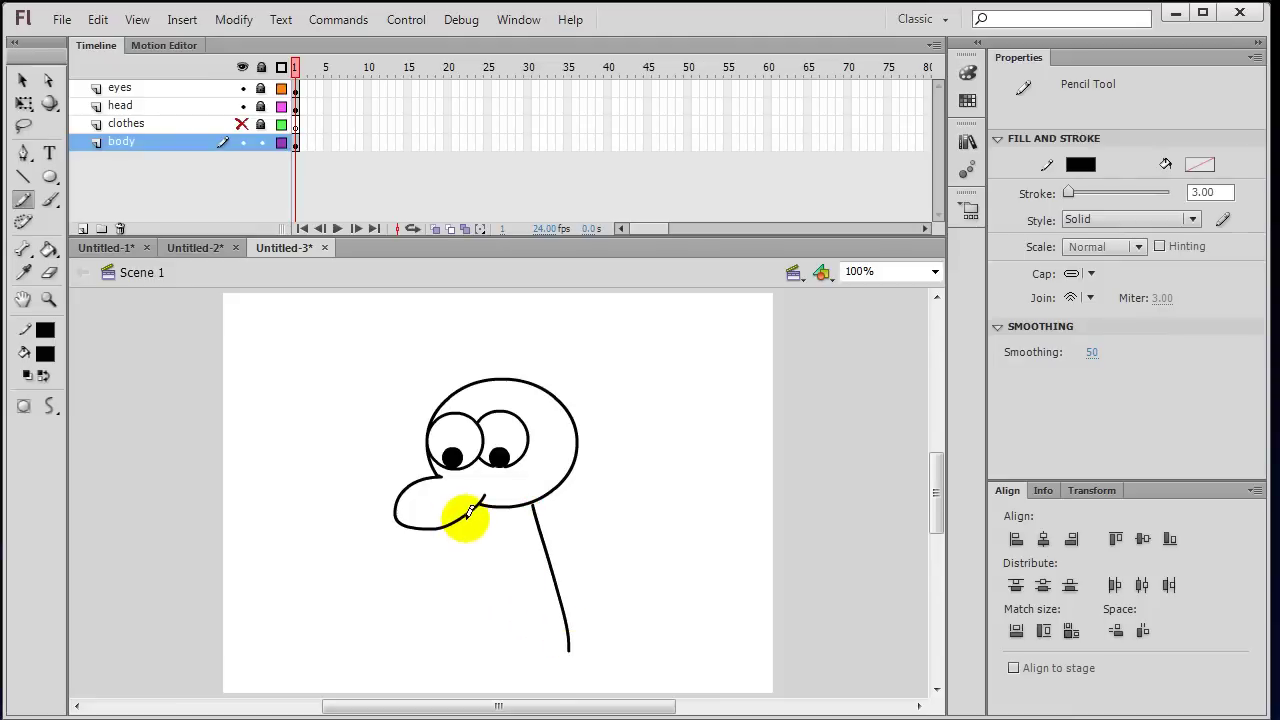
{"action": "mouse_move", "coordinate": [468, 510]}
{"action": "left_mouse_down"}
{"action": "mouse_move", "coordinate": [433, 657]}
{"action": "mouse_move", "coordinate": [575, 651]}
{"action": "left_mouse_up"}
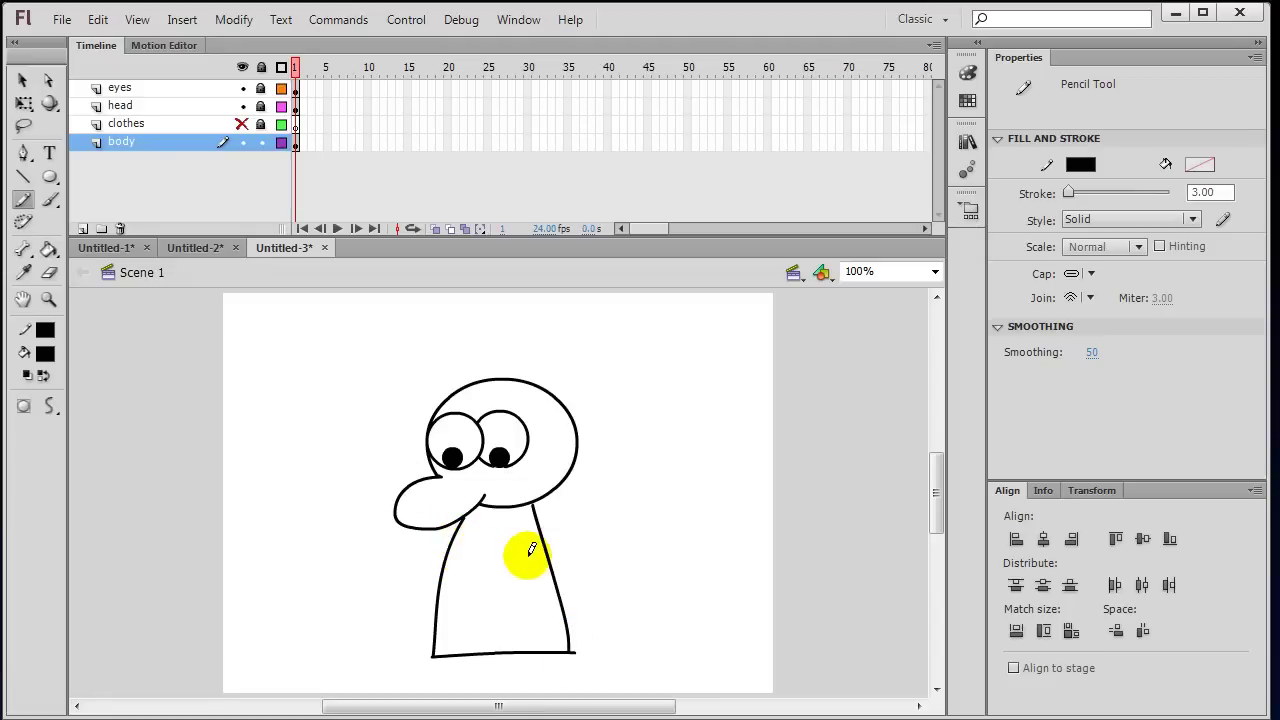
Step: Pencil a collar line across the neck and check it with a selection
{"action": "left_click", "coordinate": [51, 179]}
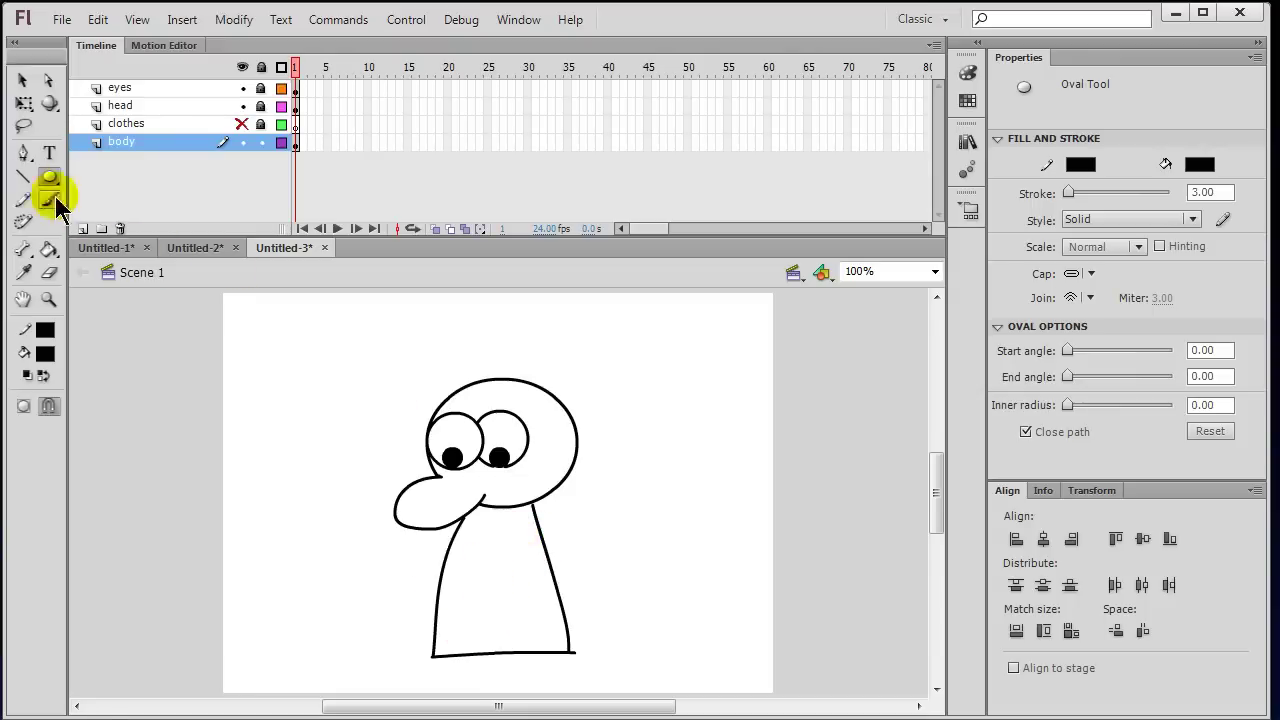
{"action": "left_click", "coordinate": [23, 198]}
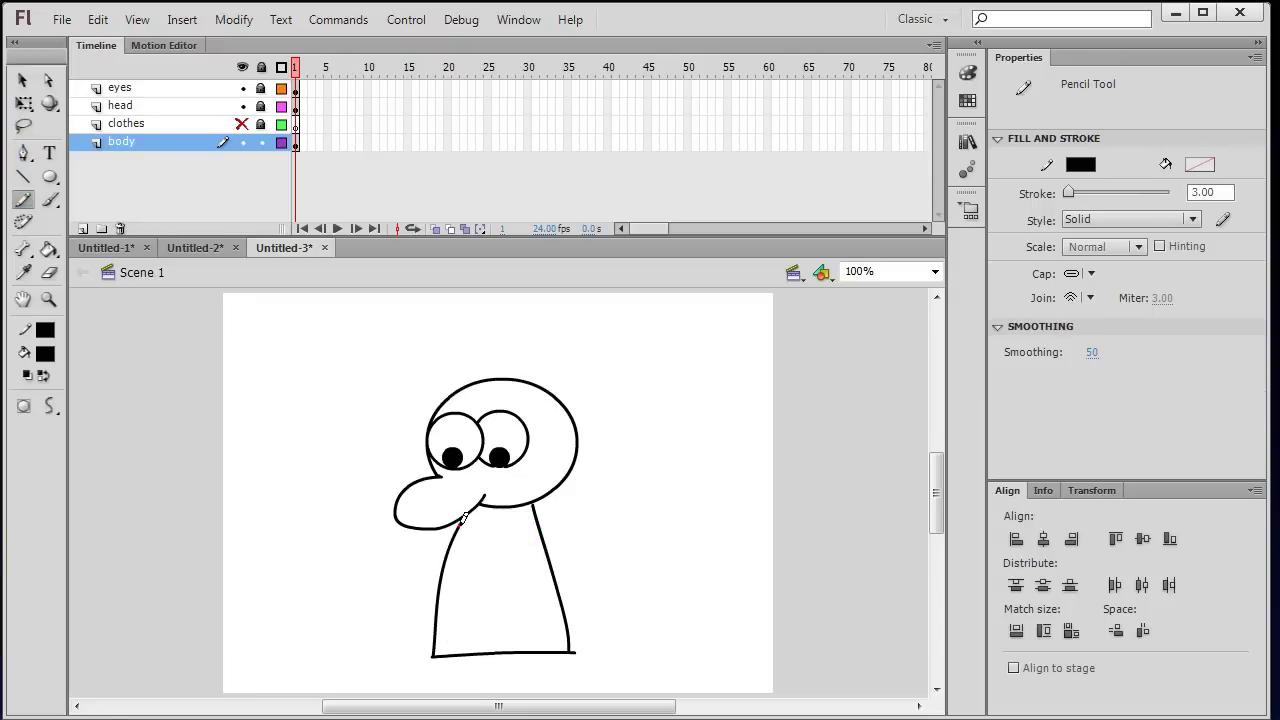
{"action": "left_click_drag", "start_coordinate": [462, 525], "coordinate": [537, 524]}
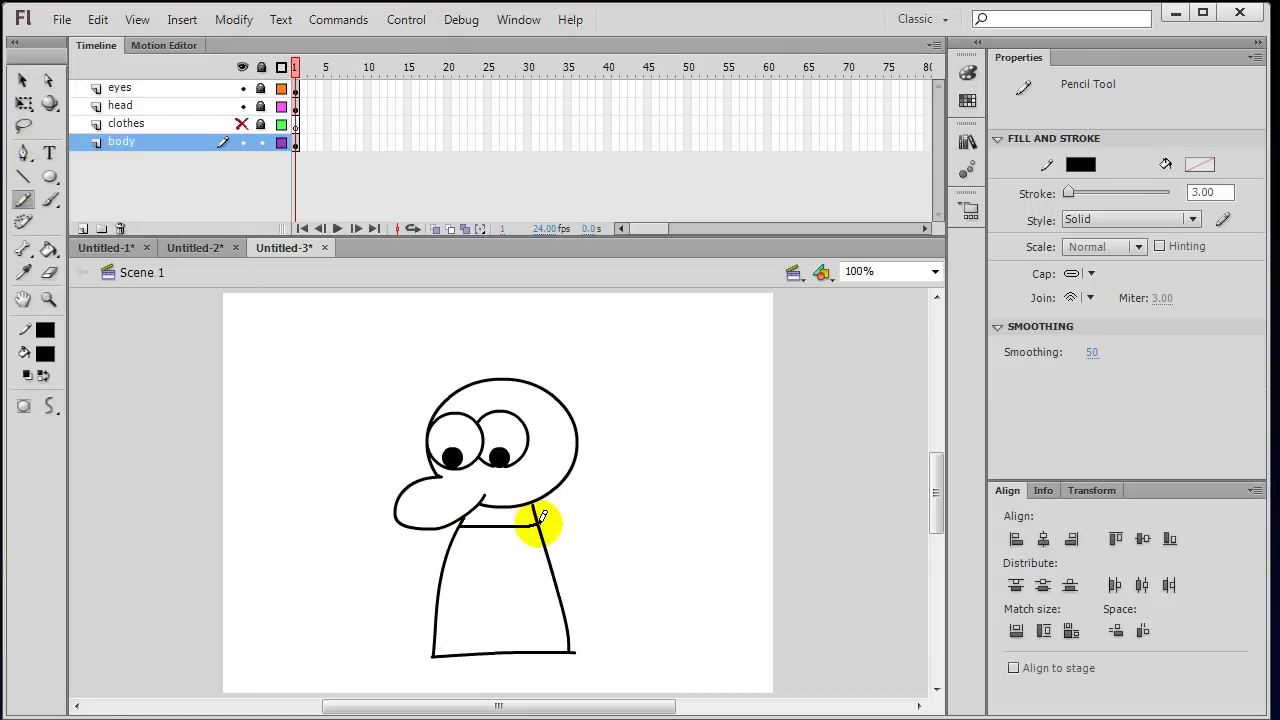
{"action": "left_click", "coordinate": [22, 80]}
{"action": "left_click", "coordinate": [494, 530]}
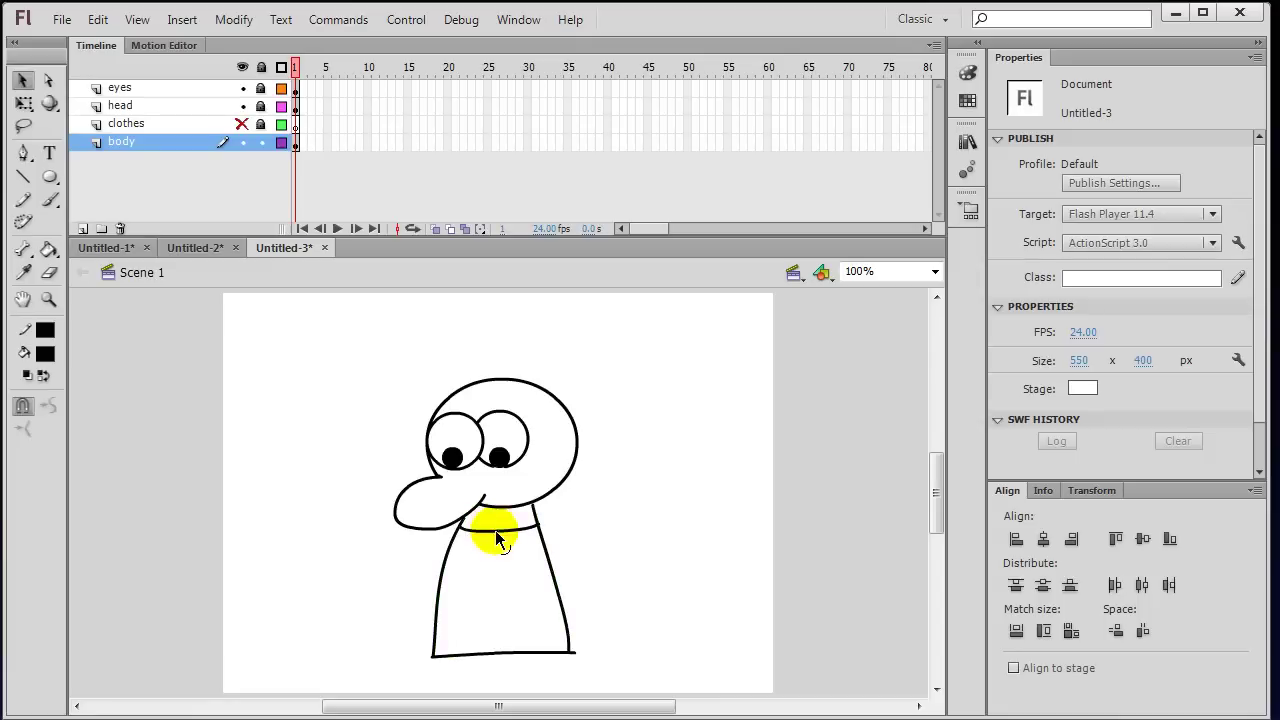
{"action": "left_click", "coordinate": [684, 540]}
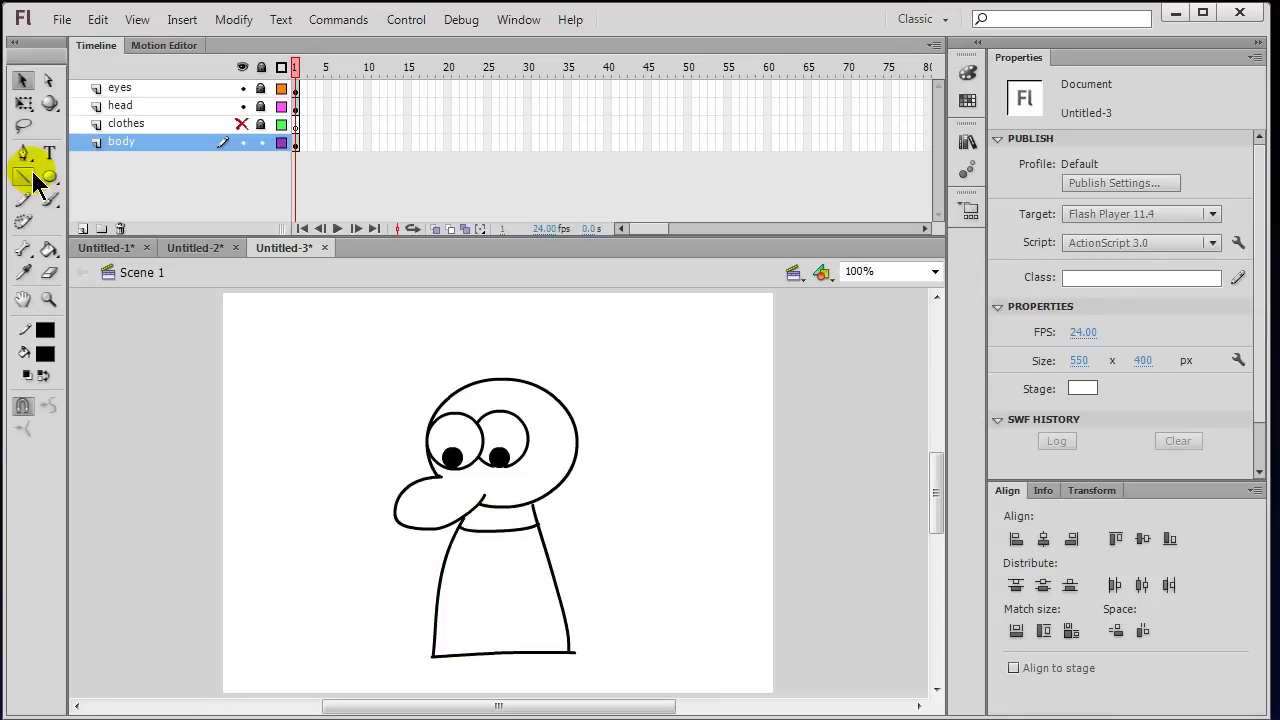
Step: Choose mint green as the Paint Bucket fill and try filling the body
{"action": "left_click", "coordinate": [49, 249]}
{"action": "left_click", "coordinate": [46, 352]}
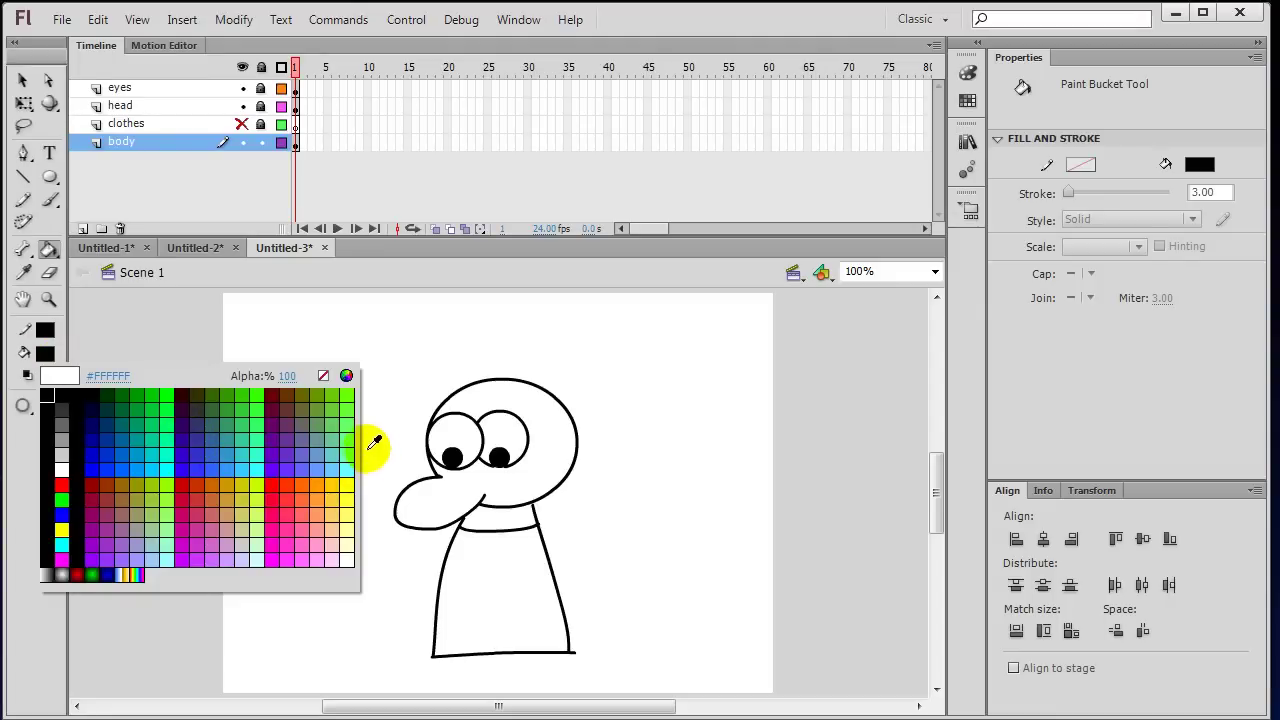
{"action": "left_click", "coordinate": [350, 437]}
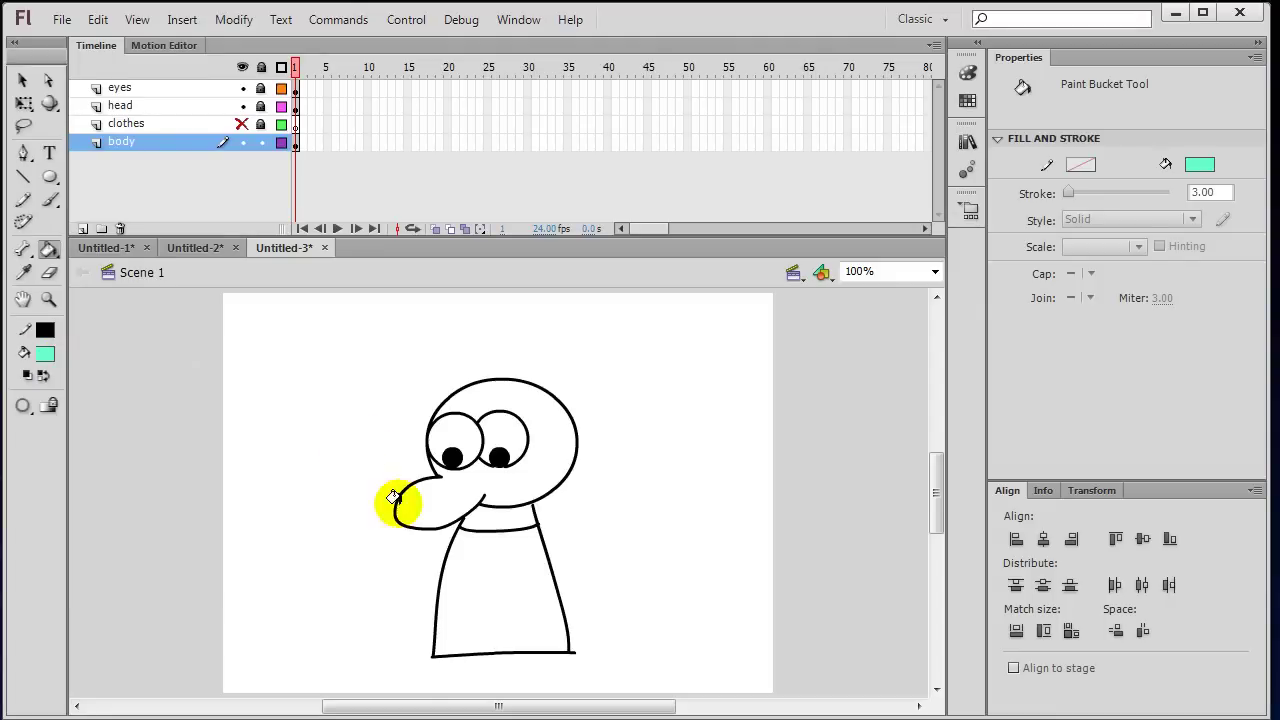
{"action": "left_click", "coordinate": [471, 543]}
{"action": "left_click", "coordinate": [491, 571]}
{"action": "left_click", "coordinate": [494, 523]}
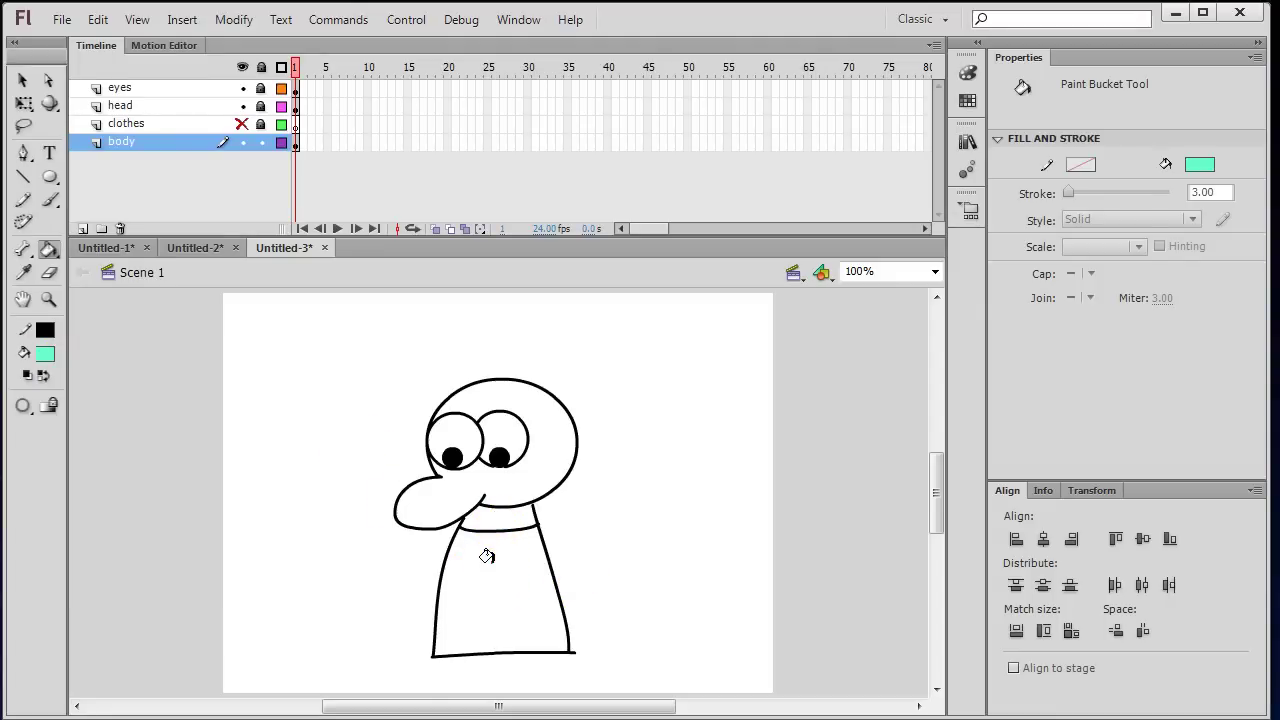
{"action": "left_click", "coordinate": [487, 558]}
{"action": "left_click", "coordinate": [493, 566]}
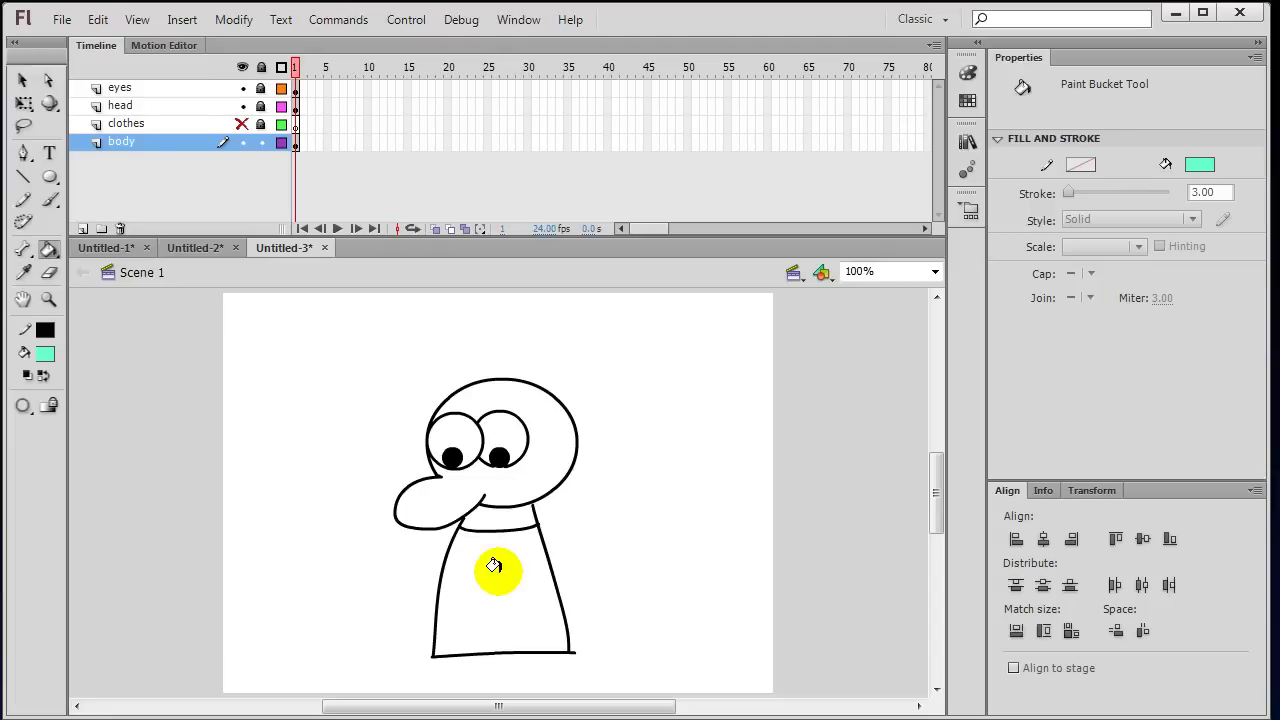
Step: Set gap closing to Close Medium Gaps and fill the body mint green
{"action": "left_click", "coordinate": [24, 407]}
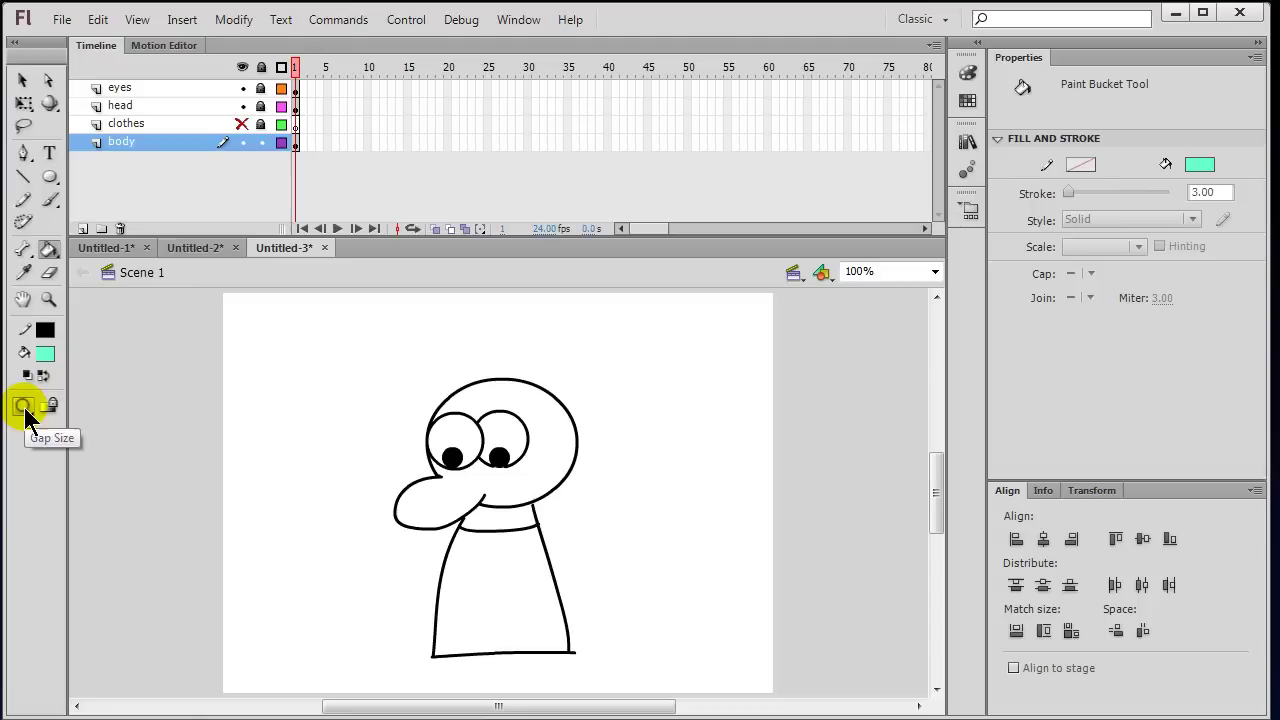
{"action": "left_click_drag", "start_coordinate": [26, 415], "coordinate": [92, 445]}
{"action": "left_click", "coordinate": [476, 558]}
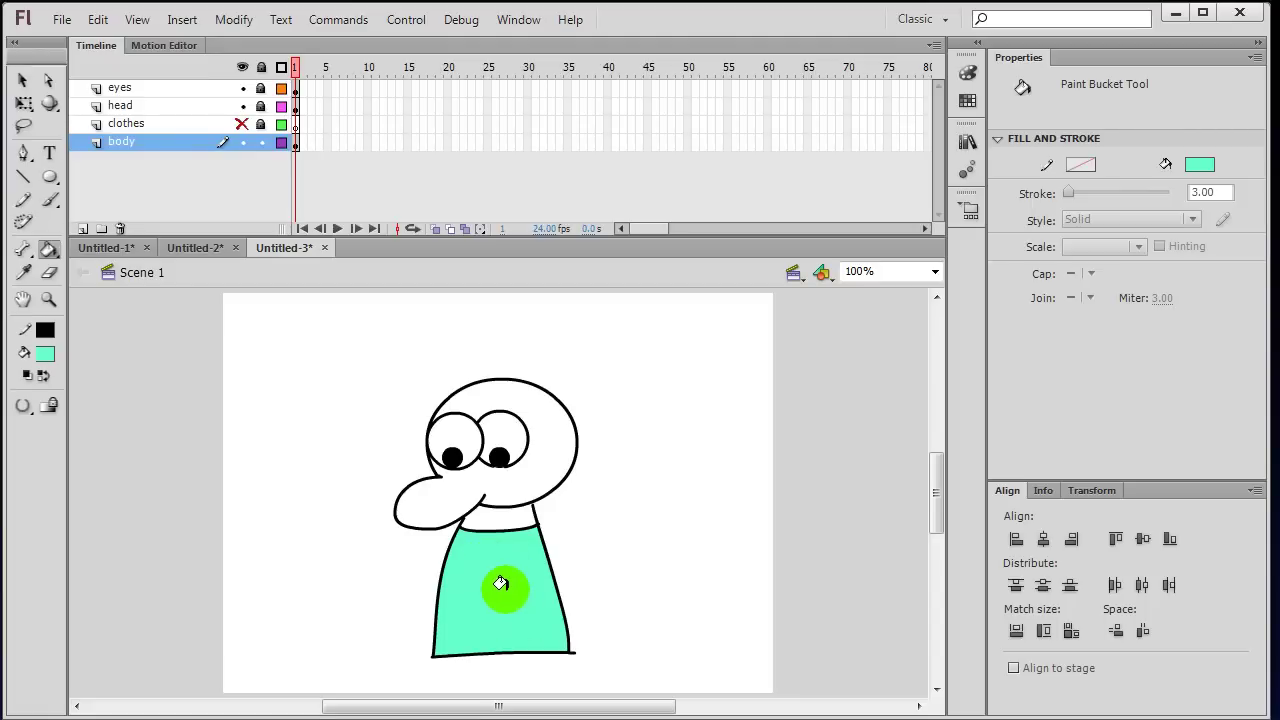
Step: Undo the body's mint-green fill and zoom to 800% on the body's bottom-left corner
{"action": "key", "text": "ctrl+z"}
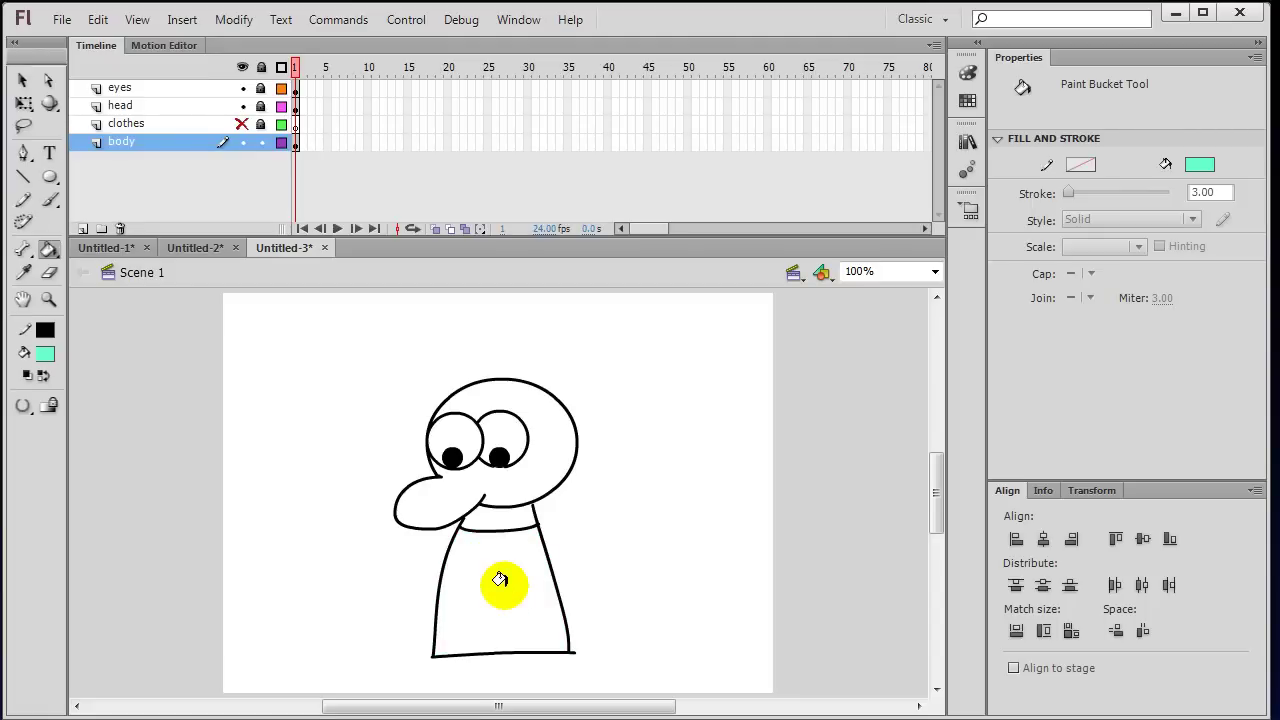
{"action": "left_click_drag", "start_coordinate": [937, 517], "coordinate": [936, 529]}
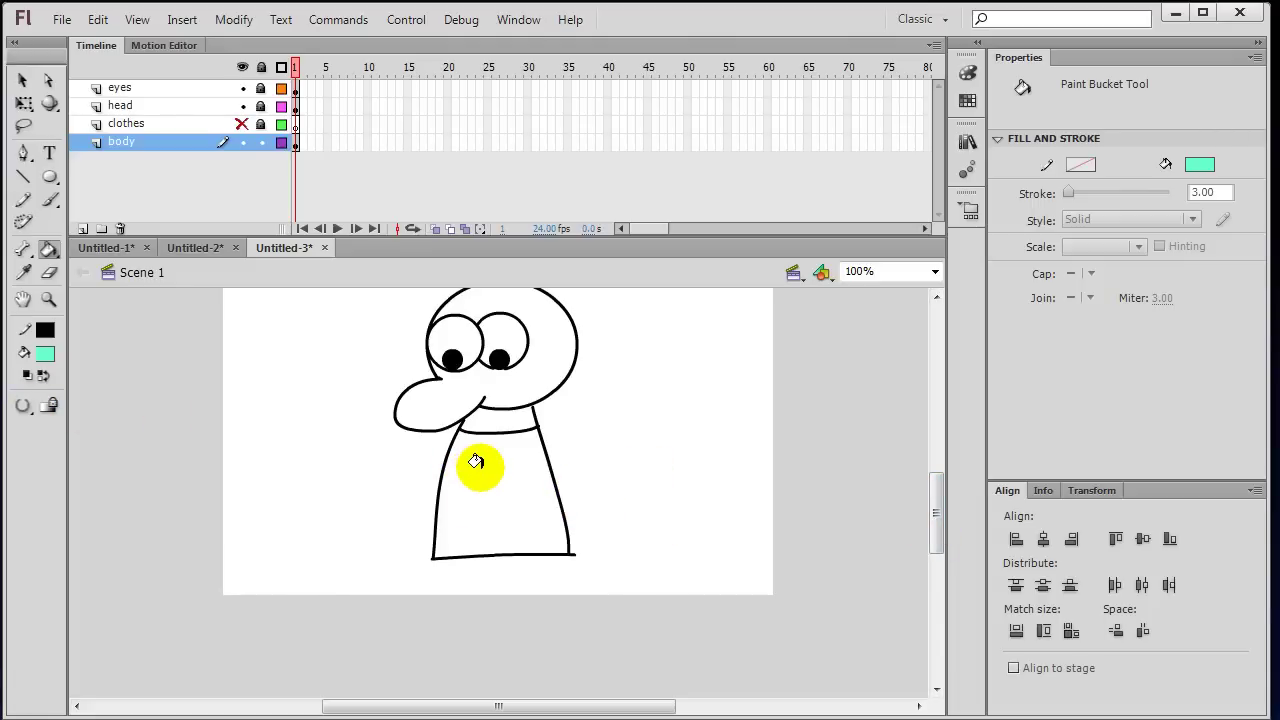
{"action": "left_click", "coordinate": [934, 271]}
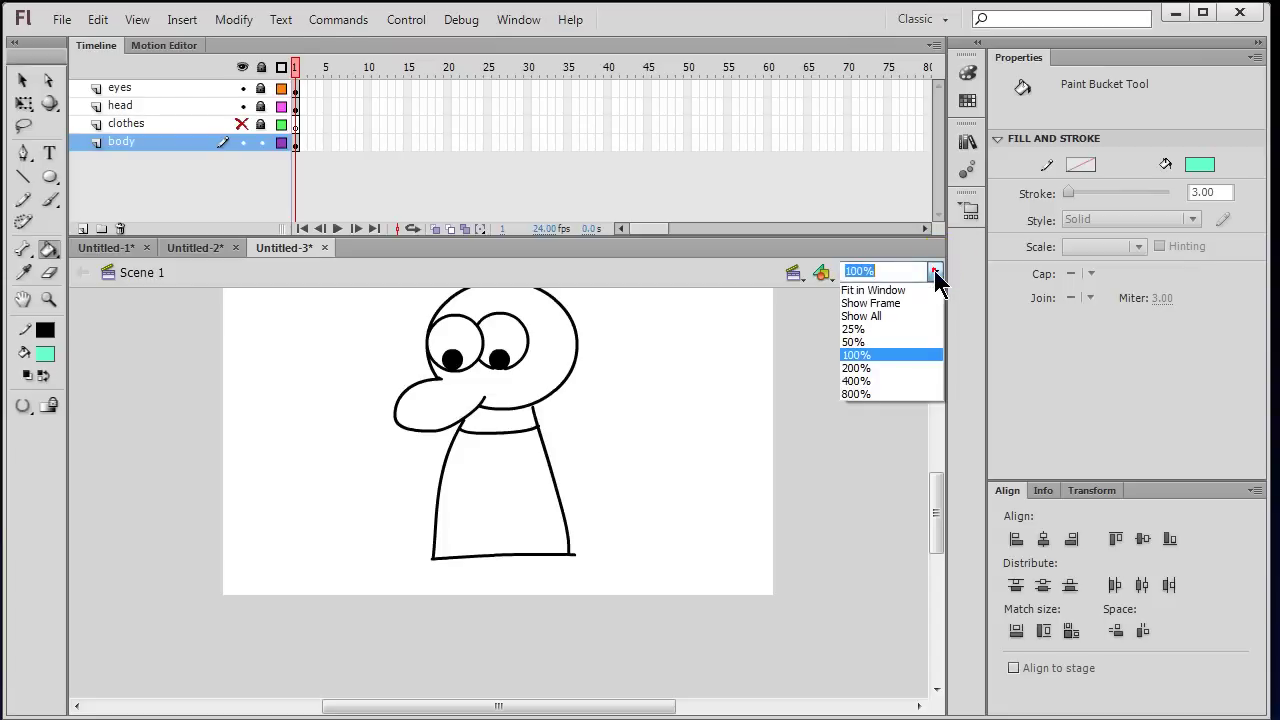
{"action": "left_click", "coordinate": [871, 381]}
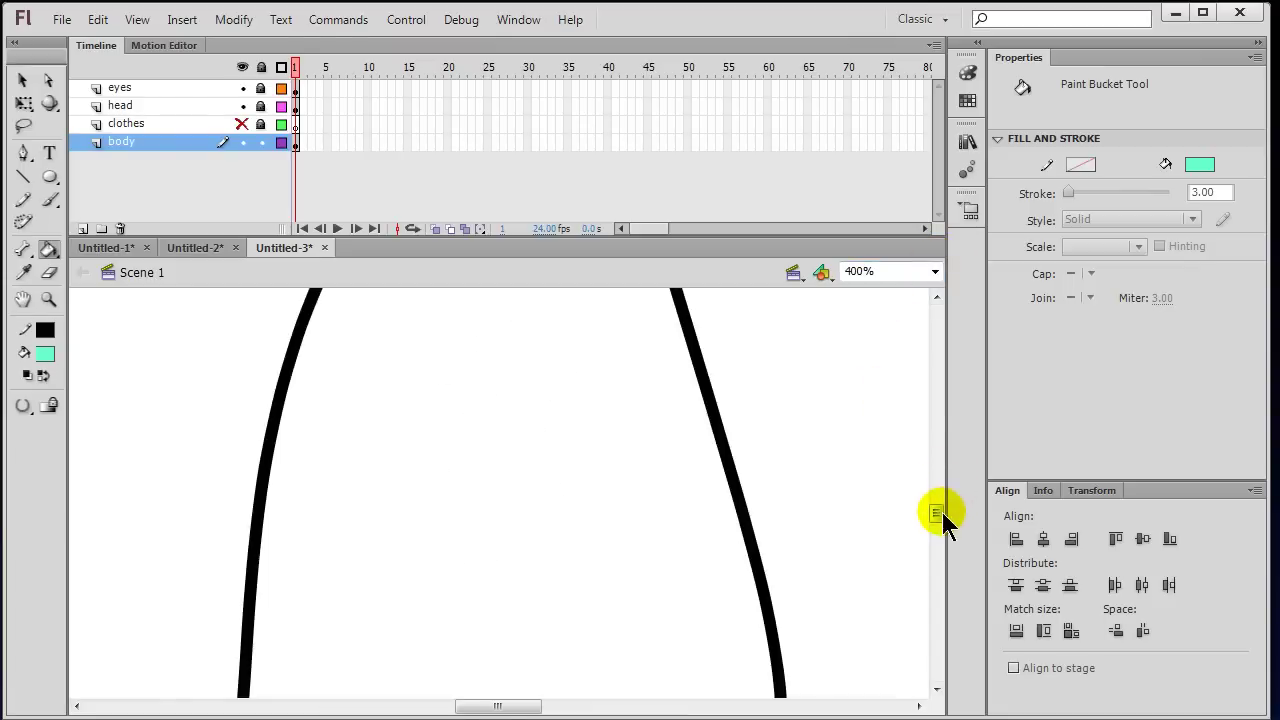
{"action": "scroll", "coordinate": [940, 515], "scroll_direction": "up", "scroll_amount": 3}
{"action": "left_click_drag", "start_coordinate": [937, 507], "coordinate": [937, 523]}
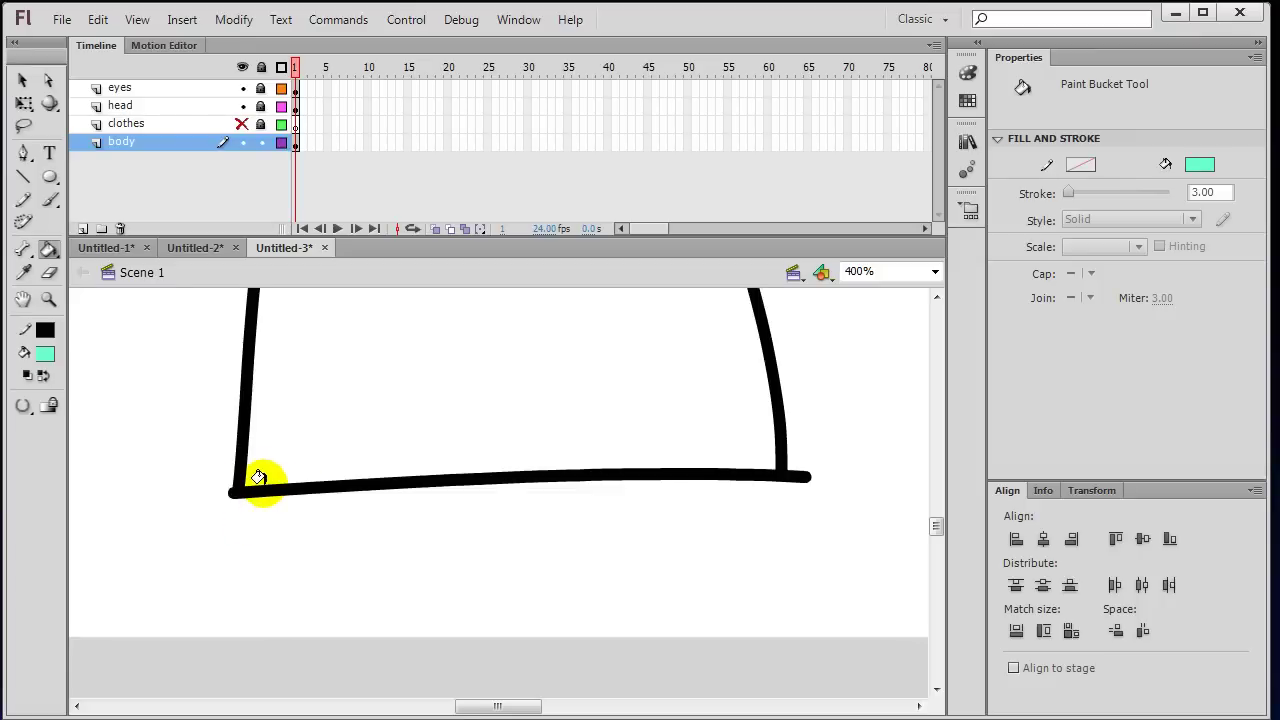
{"action": "left_click", "coordinate": [935, 271]}
{"action": "left_click", "coordinate": [855, 393]}
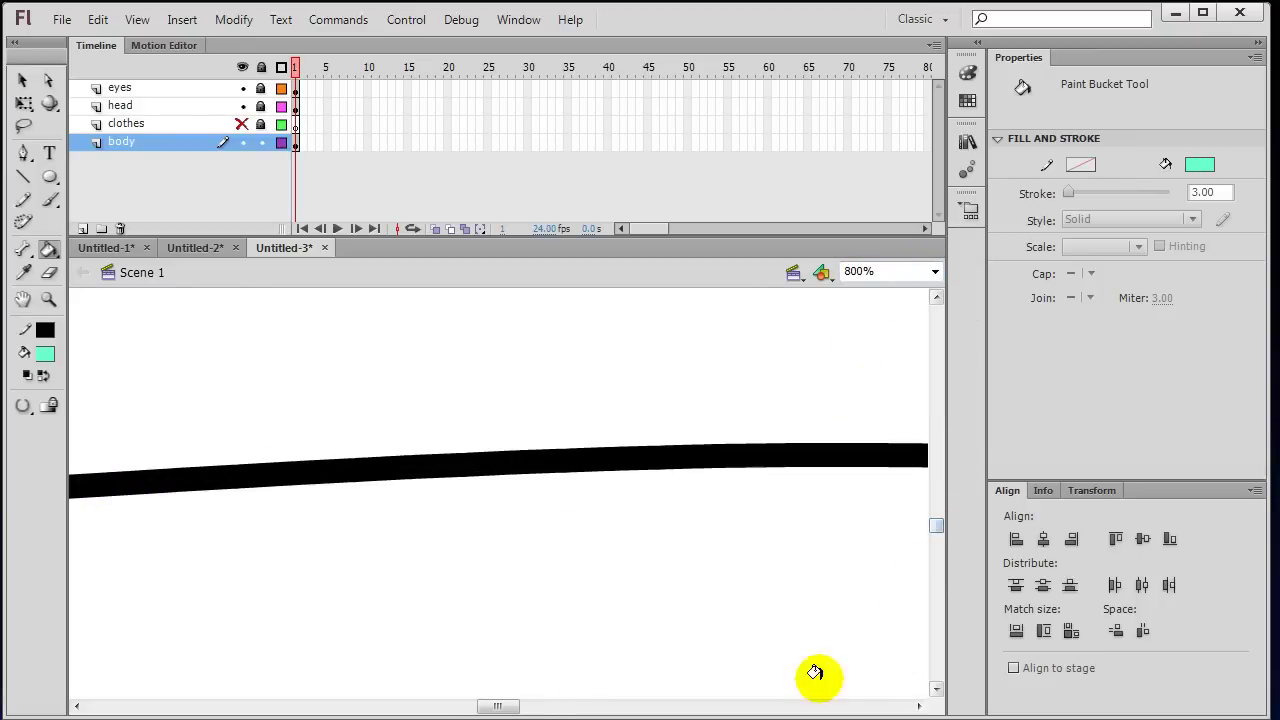
{"action": "left_click_drag", "start_coordinate": [496, 706], "coordinate": [475, 706]}
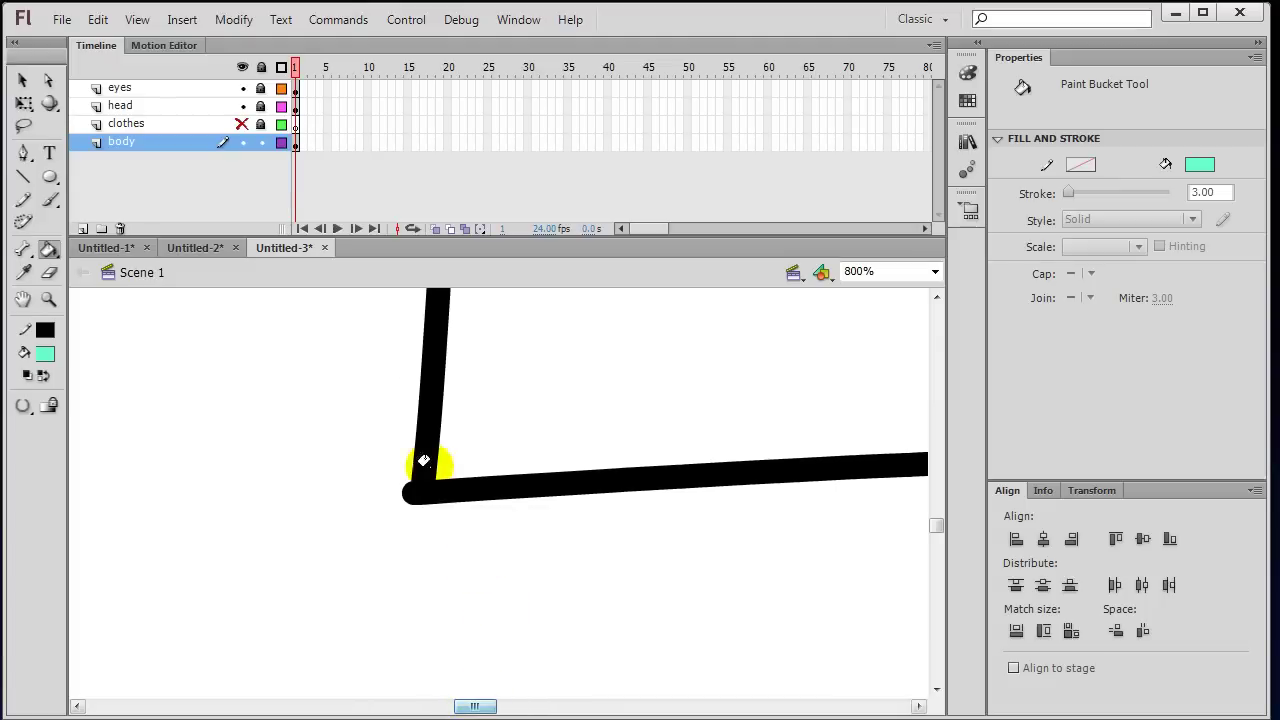
{"action": "left_click", "coordinate": [22, 80]}
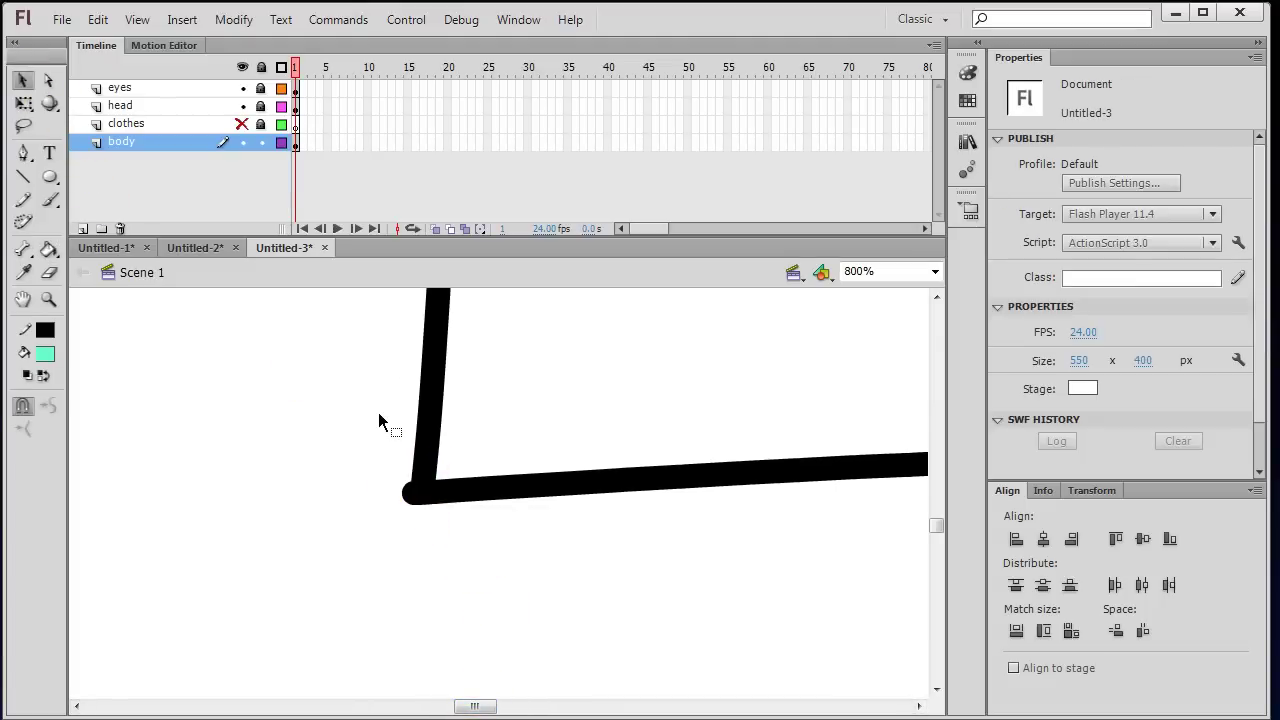
Step: Thin the body's left and bottom outline strokes to 0.10
{"action": "left_click", "coordinate": [430, 448]}
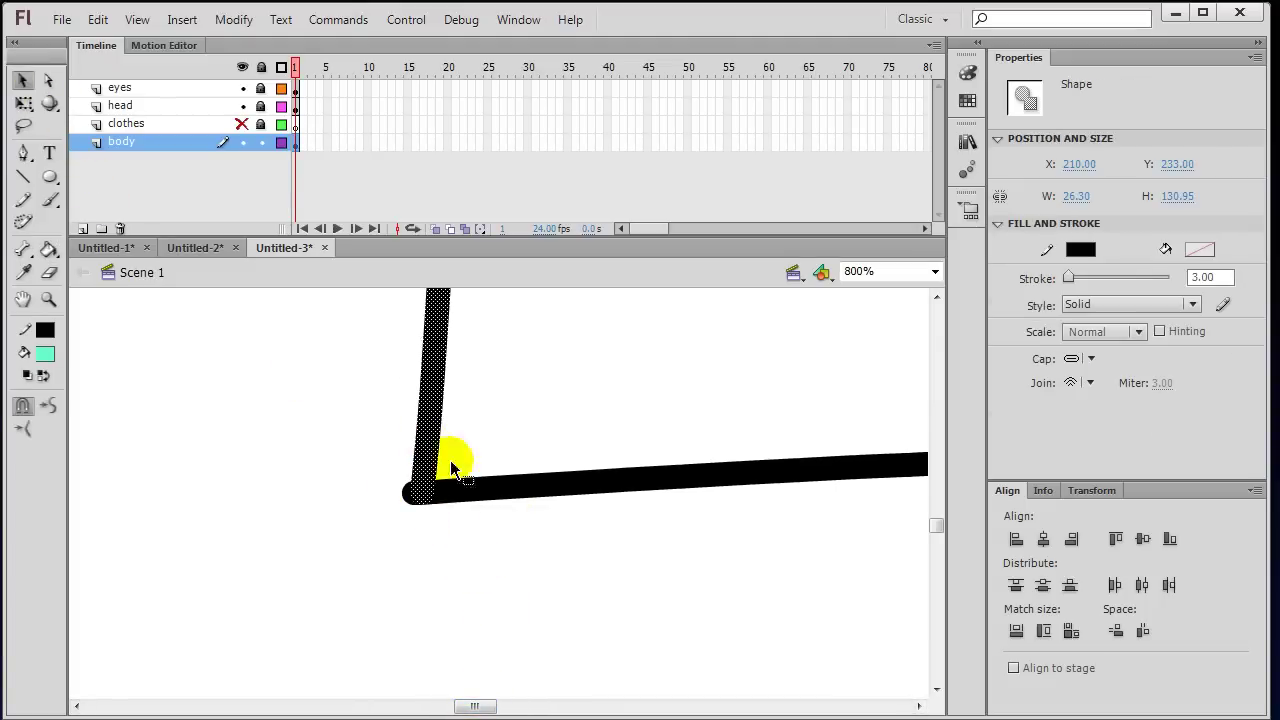
{"action": "left_click", "coordinate": [507, 494], "text": "shift"}
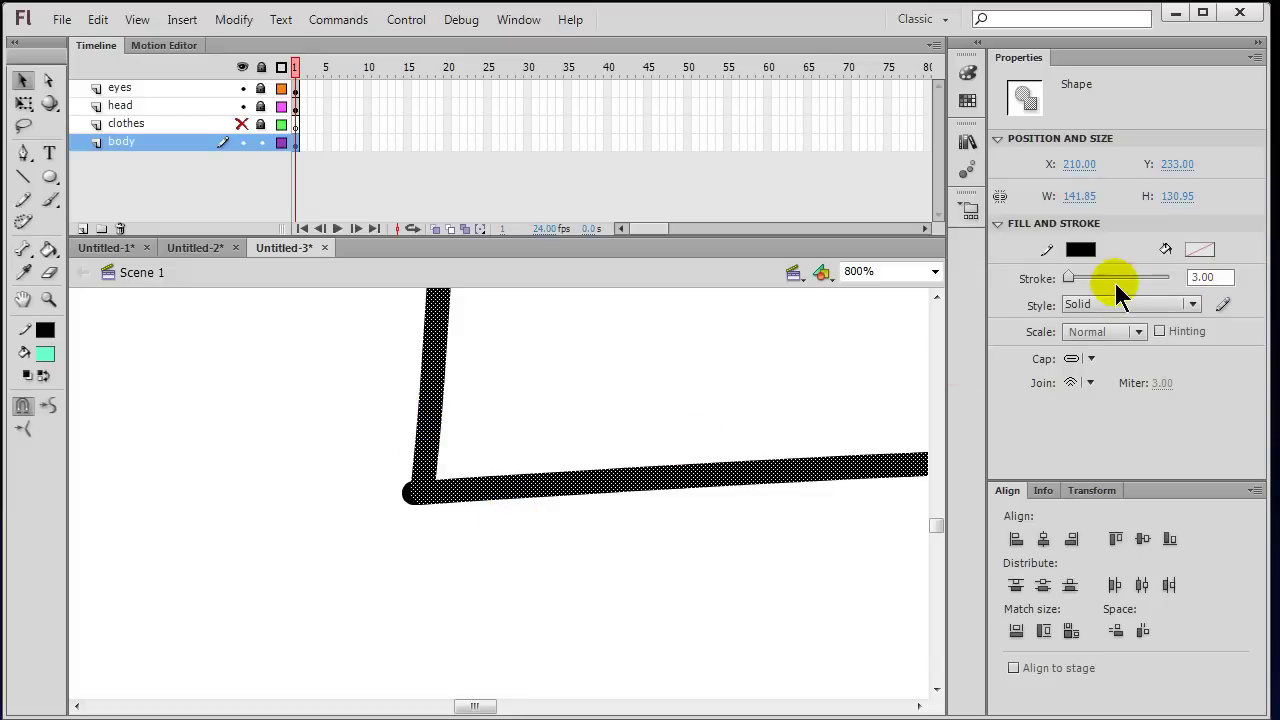
{"action": "left_click_drag", "start_coordinate": [1073, 274], "coordinate": [1062, 277]}
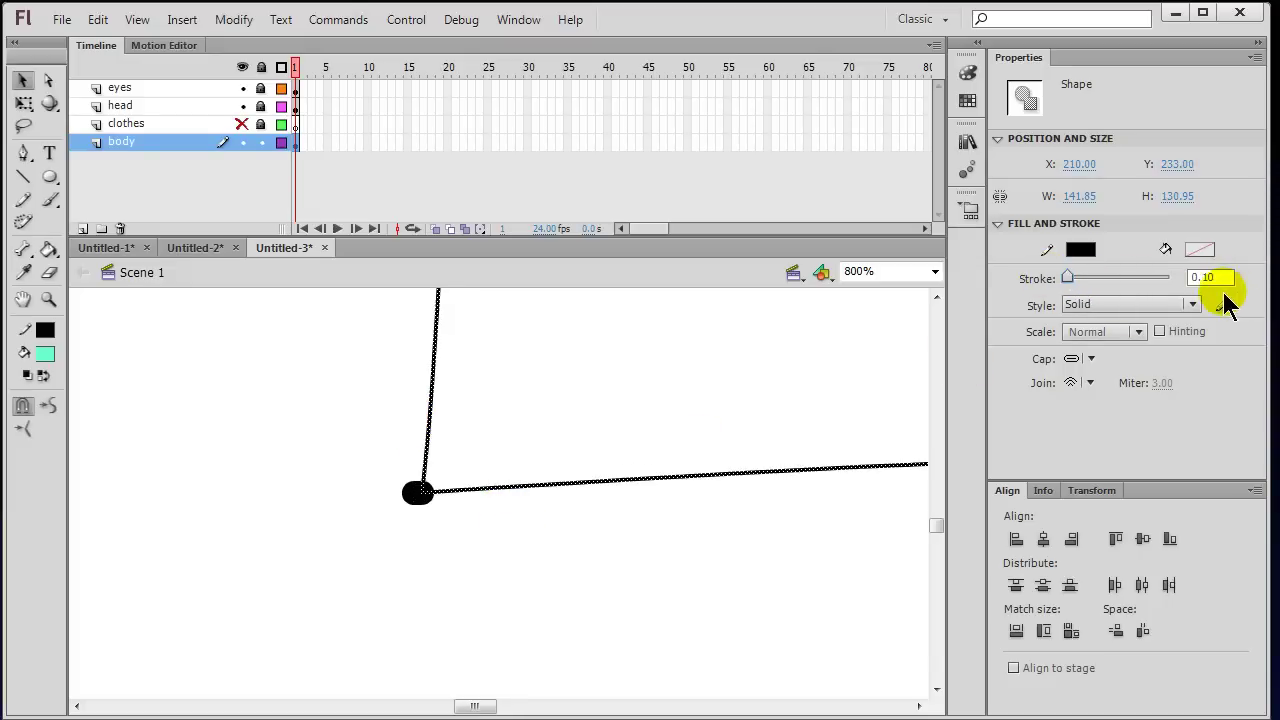
{"action": "left_click", "coordinate": [670, 548]}
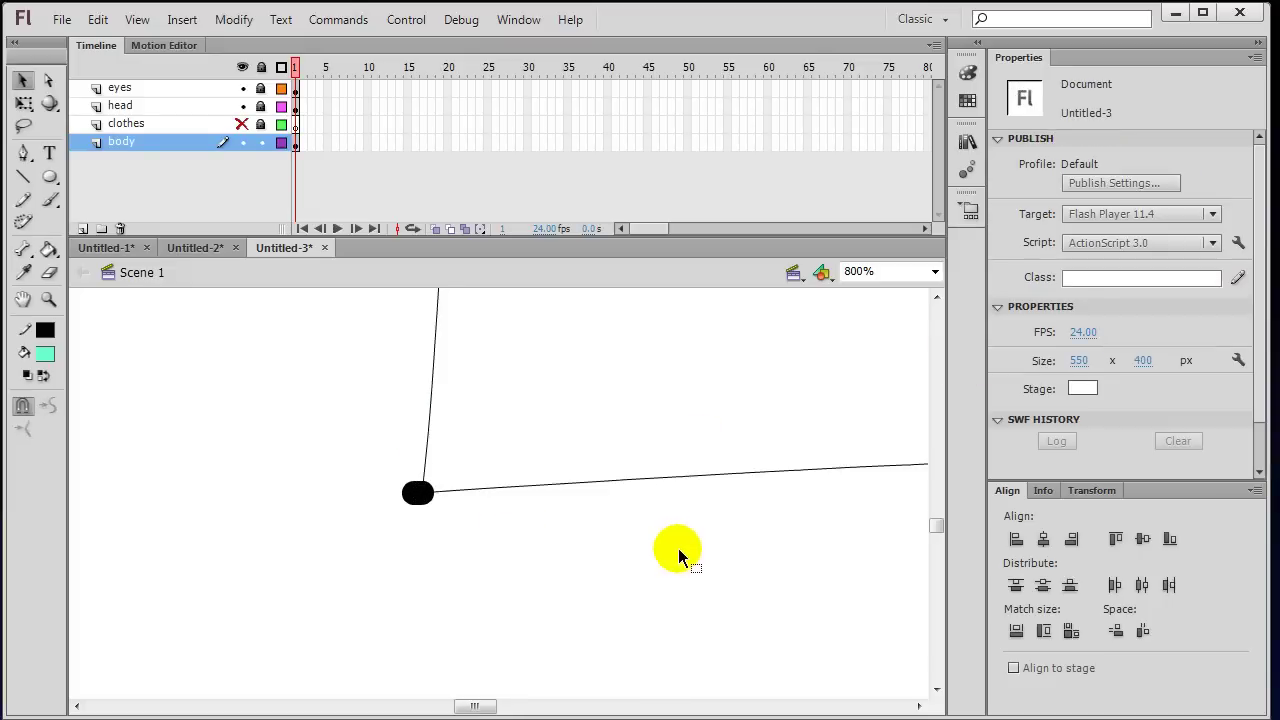
{"action": "left_click", "coordinate": [413, 494]}
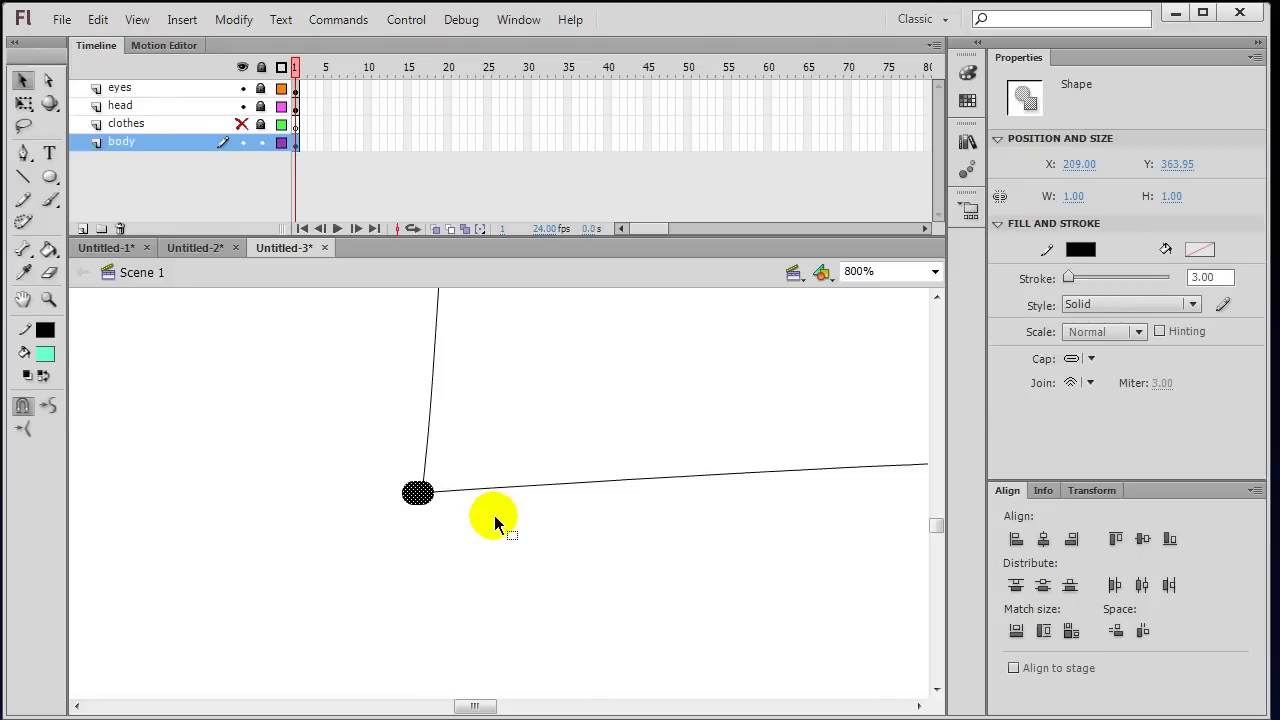
{"action": "left_click", "coordinate": [422, 512]}
Step: Reset all body strokes to 3.00, nudge the corner left, then thin them to 0.10
{"action": "key", "text": "ctrl+a"}
{"action": "type", "text": "3"}
{"action": "key", "text": "Return"}
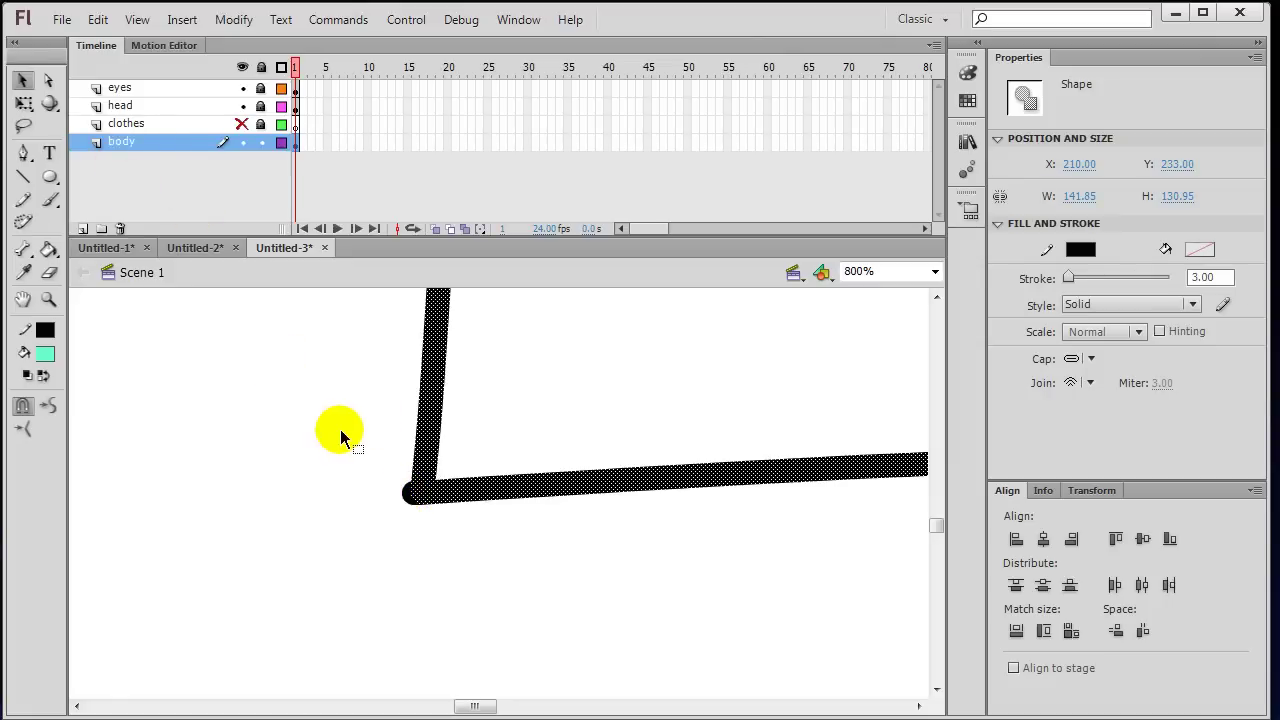
{"action": "left_click_drag", "start_coordinate": [408, 497], "coordinate": [400, 494]}
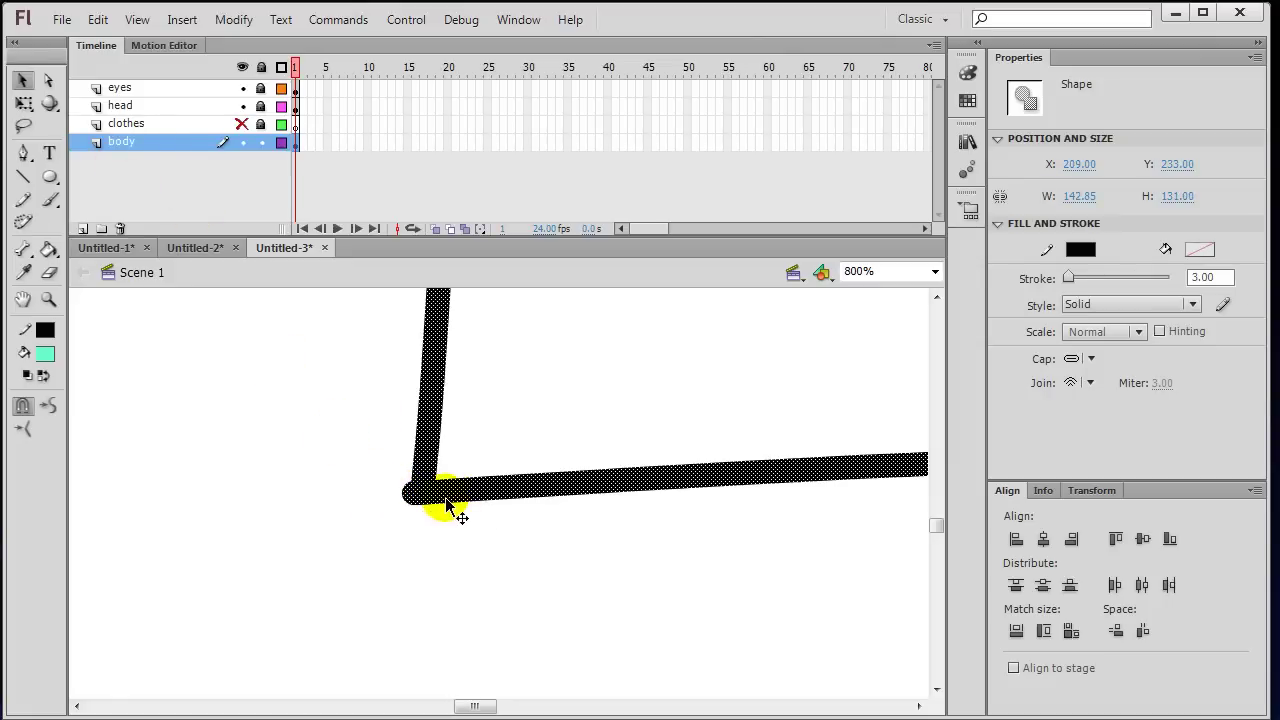
{"action": "left_click_drag", "start_coordinate": [1078, 281], "coordinate": [1063, 276]}
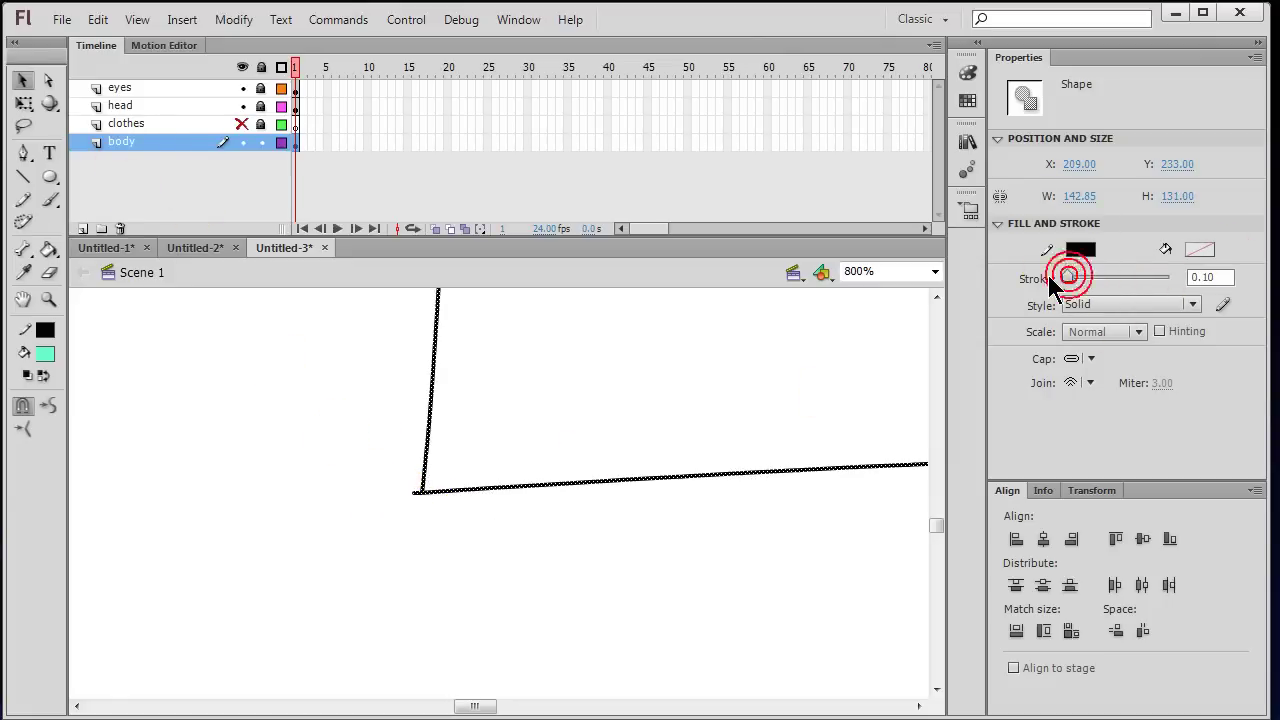
{"action": "left_click", "coordinate": [530, 445]}
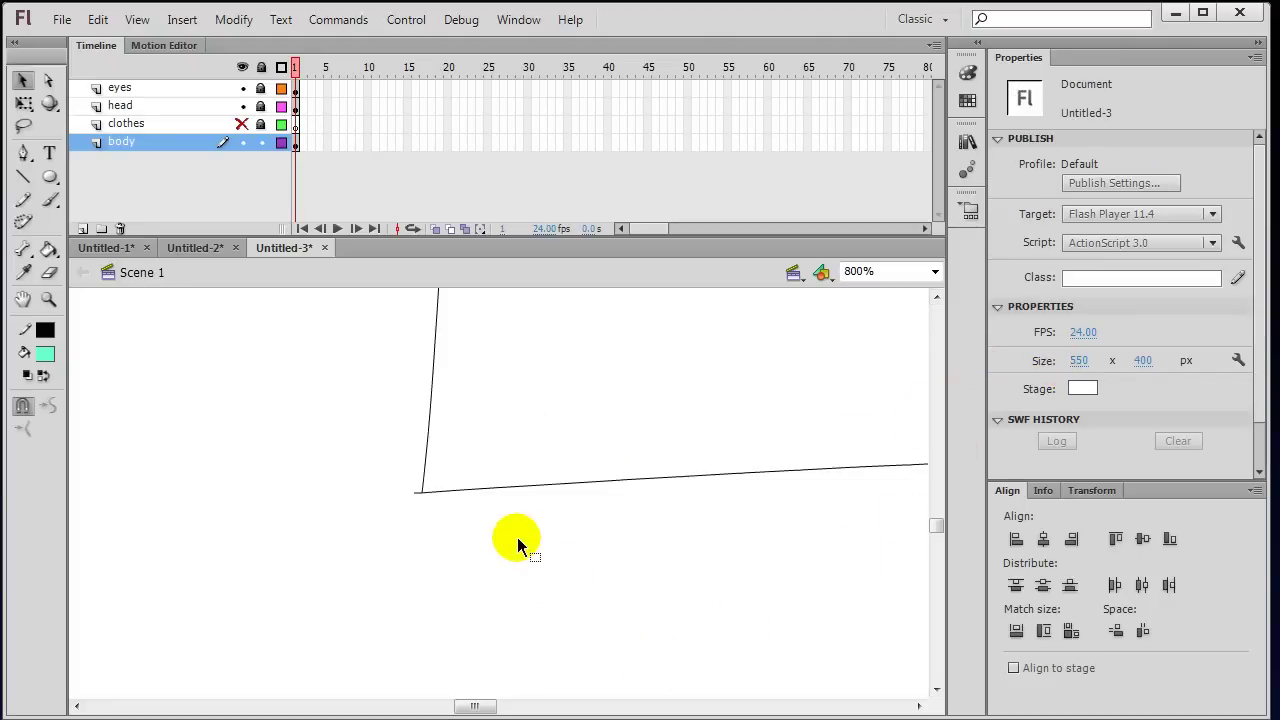
Step: Thin the body's right-side stroke to 0.10 and return to the full-frame view
{"action": "left_click_drag", "start_coordinate": [477, 706], "coordinate": [520, 707]}
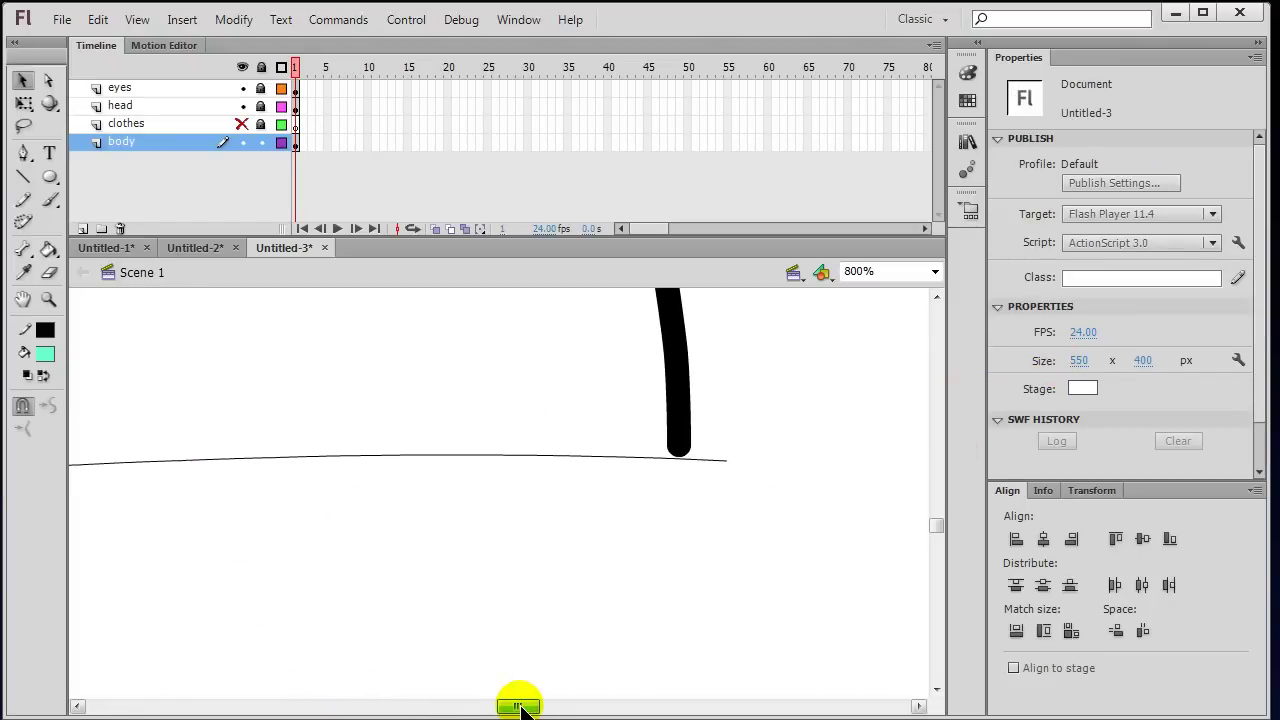
{"action": "left_click", "coordinate": [679, 420]}
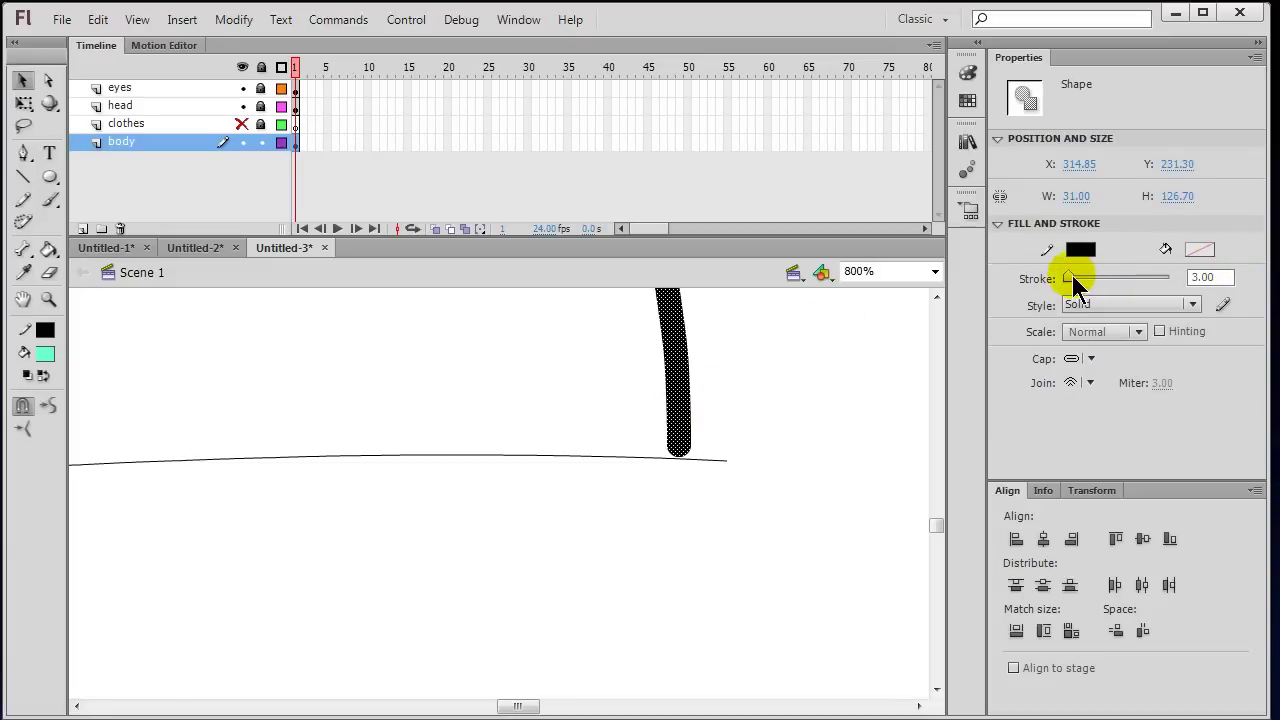
{"action": "left_click_drag", "start_coordinate": [1072, 278], "coordinate": [1060, 286]}
{"action": "left_click", "coordinate": [765, 430]}
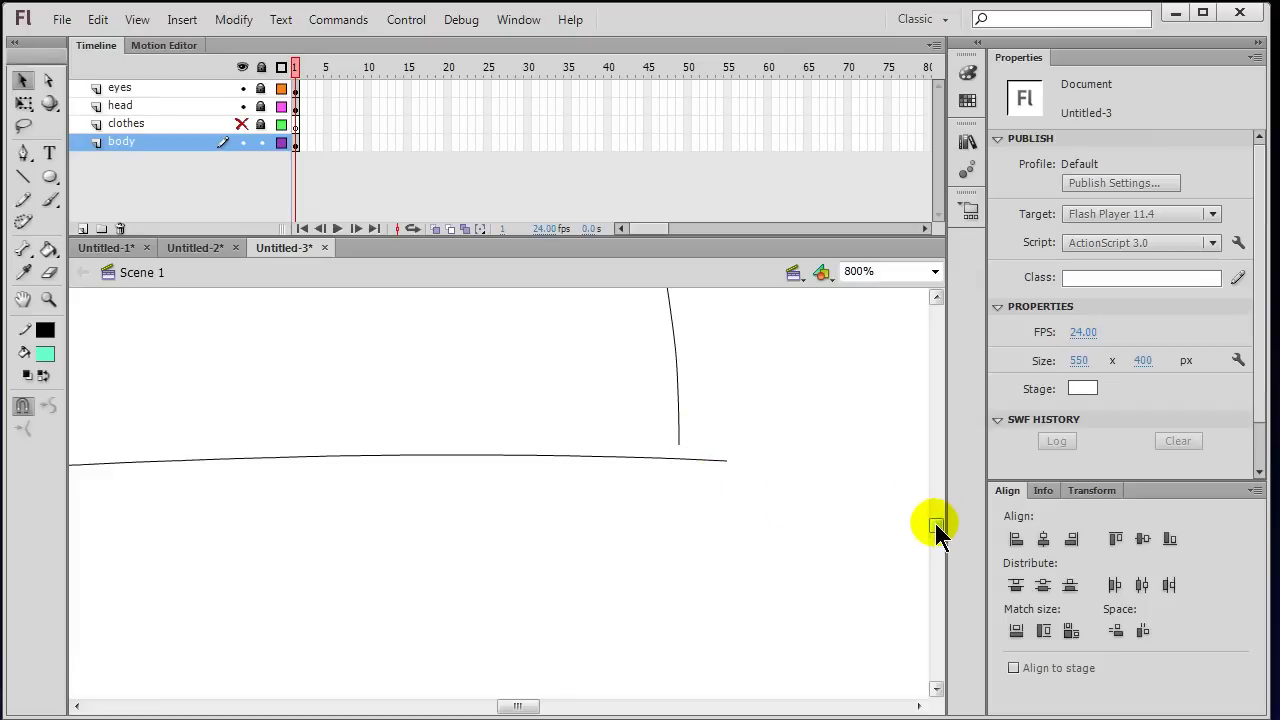
{"action": "mouse_move", "coordinate": [934, 523]}
{"action": "left_mouse_down"}
{"action": "mouse_move", "coordinate": [936, 499]}
{"action": "mouse_move", "coordinate": [936, 527]}
{"action": "left_mouse_up"}
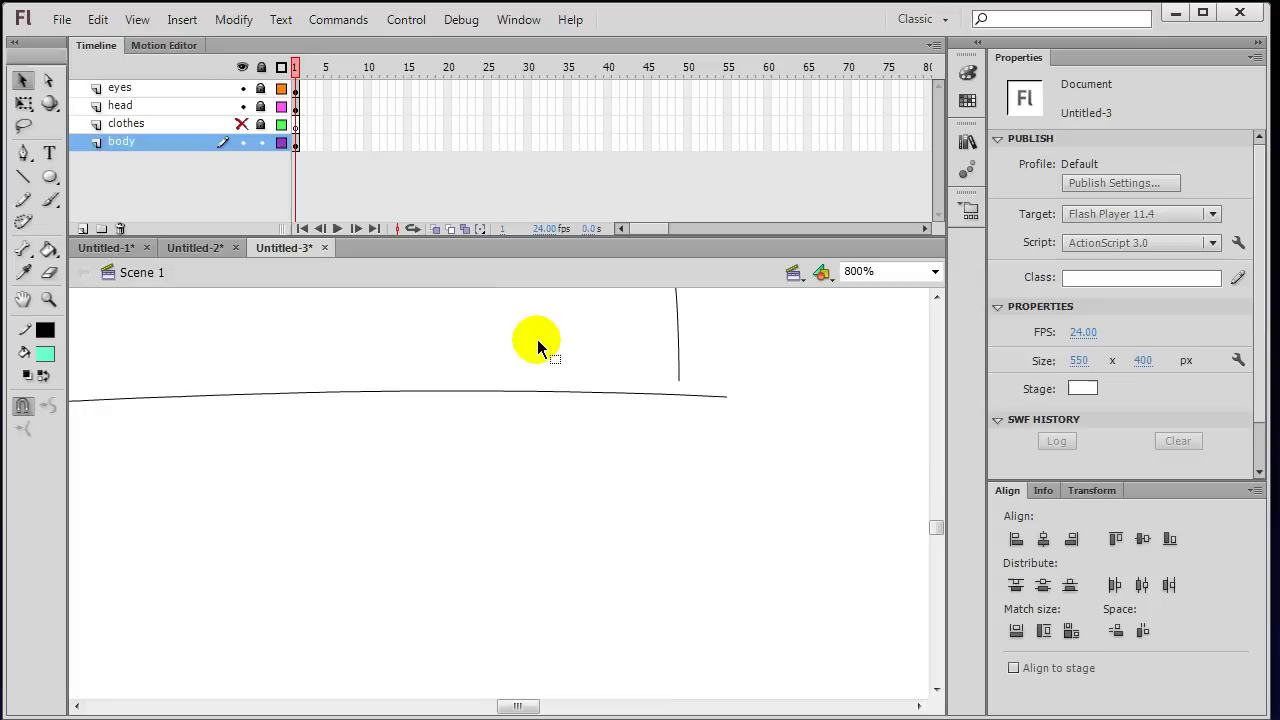
{"action": "left_click", "coordinate": [935, 272]}
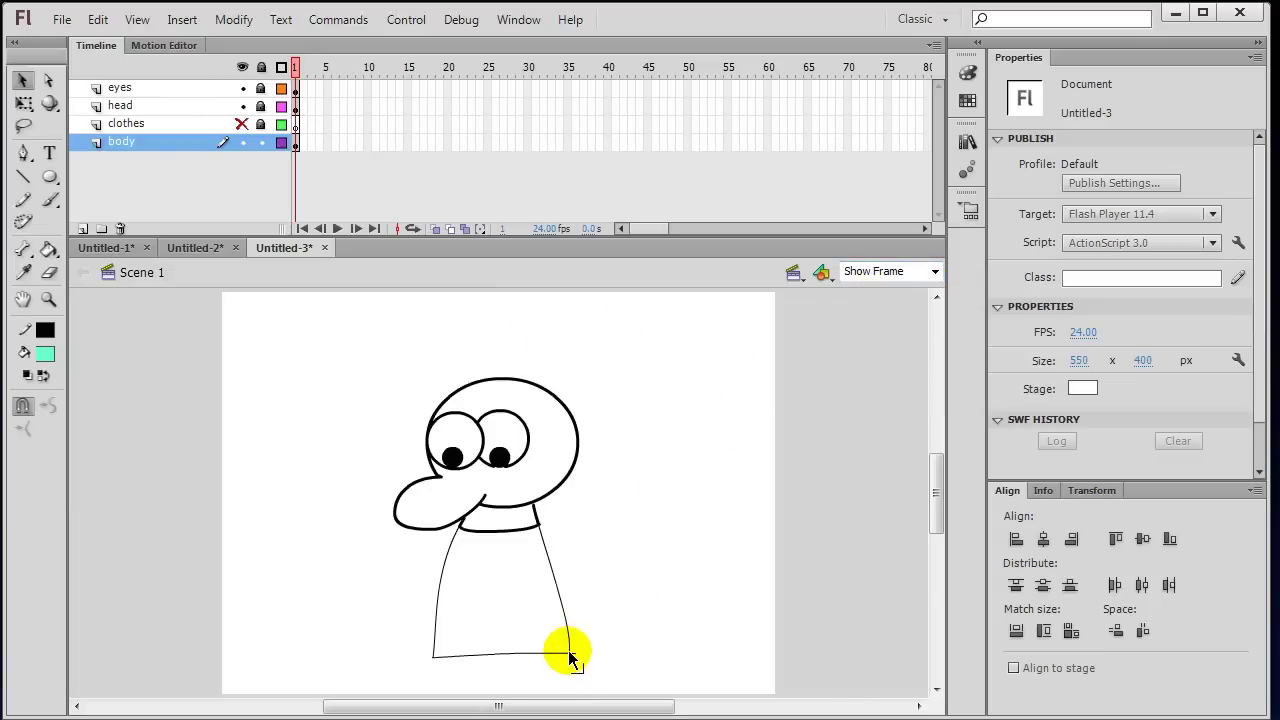
{"action": "left_click", "coordinate": [48, 251]}
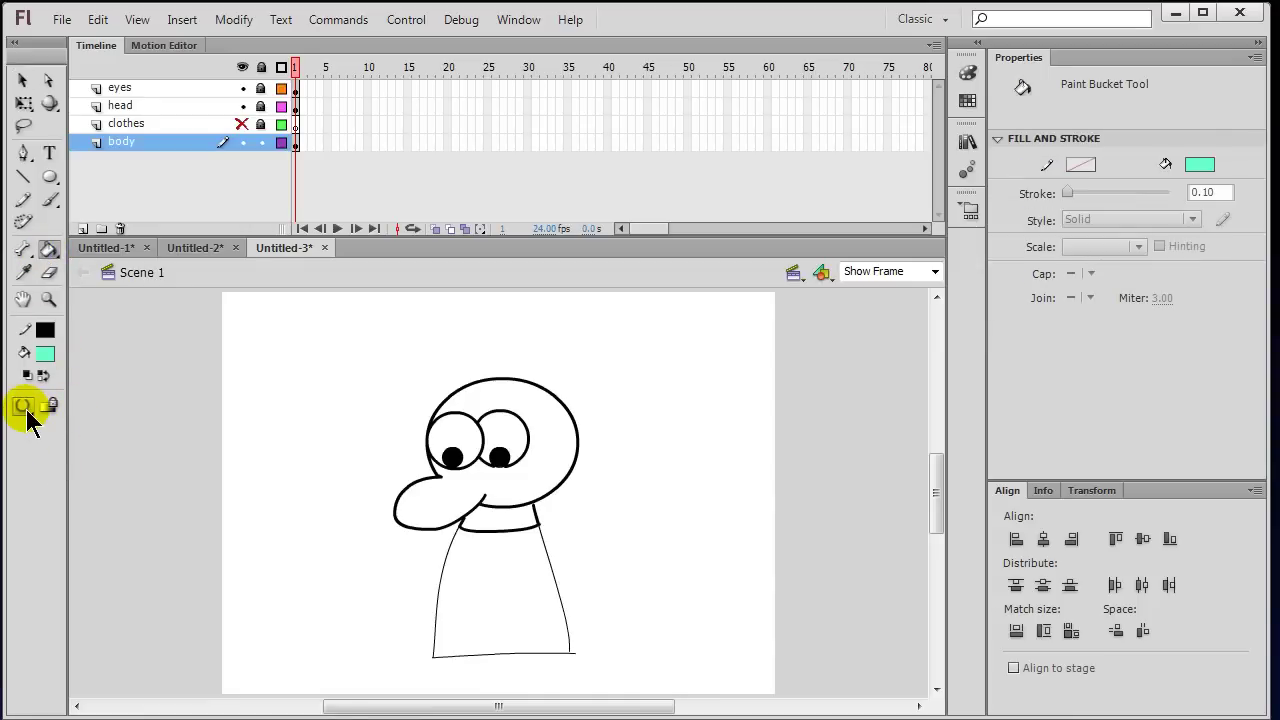
{"action": "left_click", "coordinate": [508, 583]}
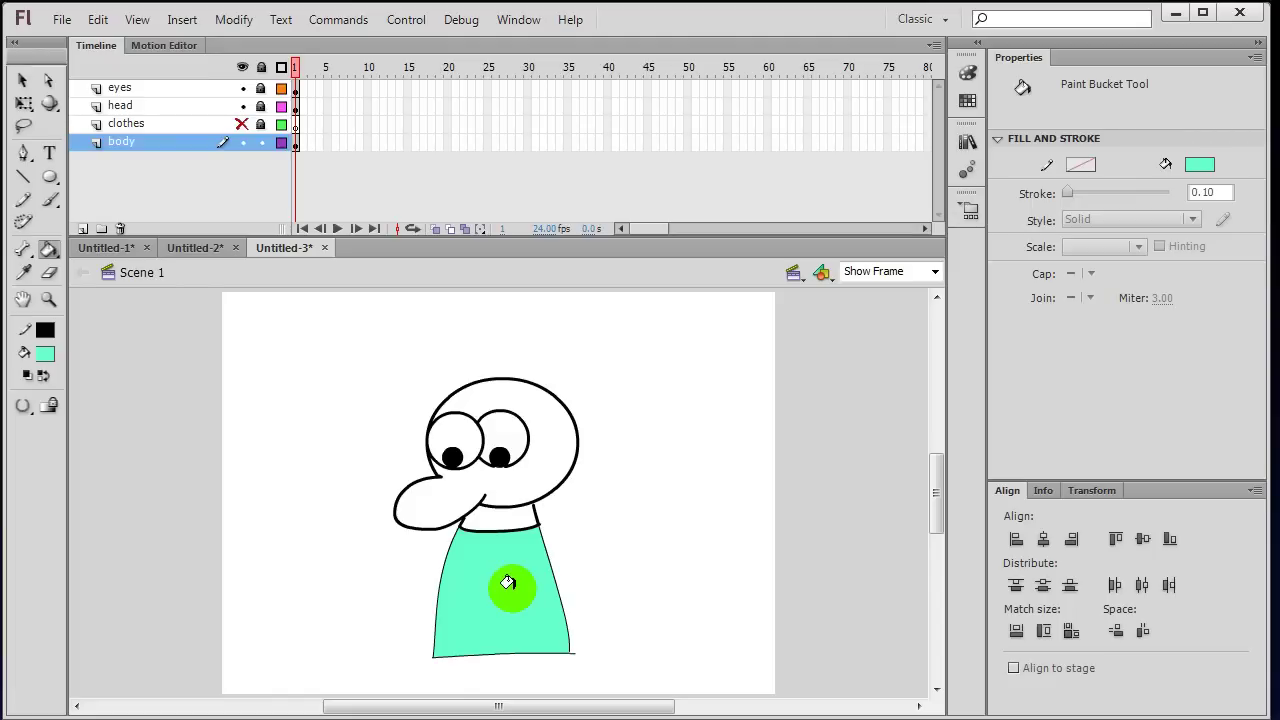
{"action": "left_click", "coordinate": [44, 353]}
{"action": "left_click", "coordinate": [150, 397]}
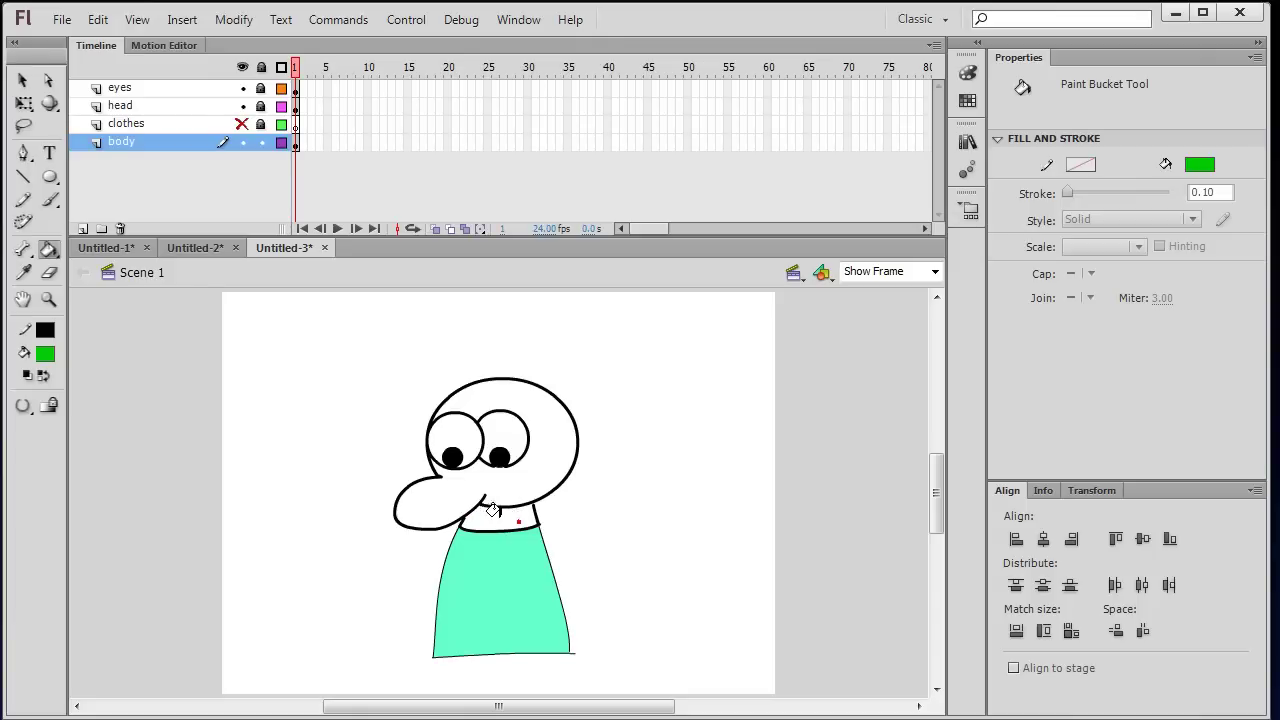
{"action": "scroll", "coordinate": [937, 509], "scroll_direction": "down", "scroll_amount": 2}
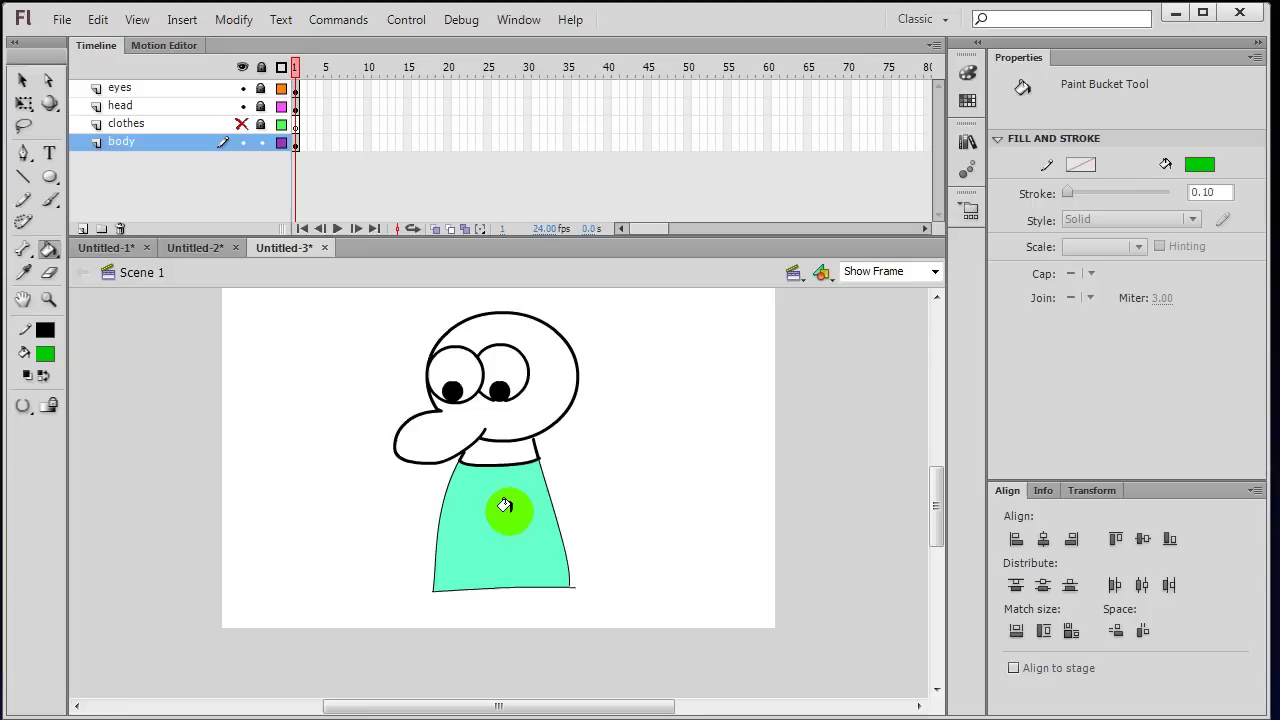
{"action": "left_click", "coordinate": [466, 429]}
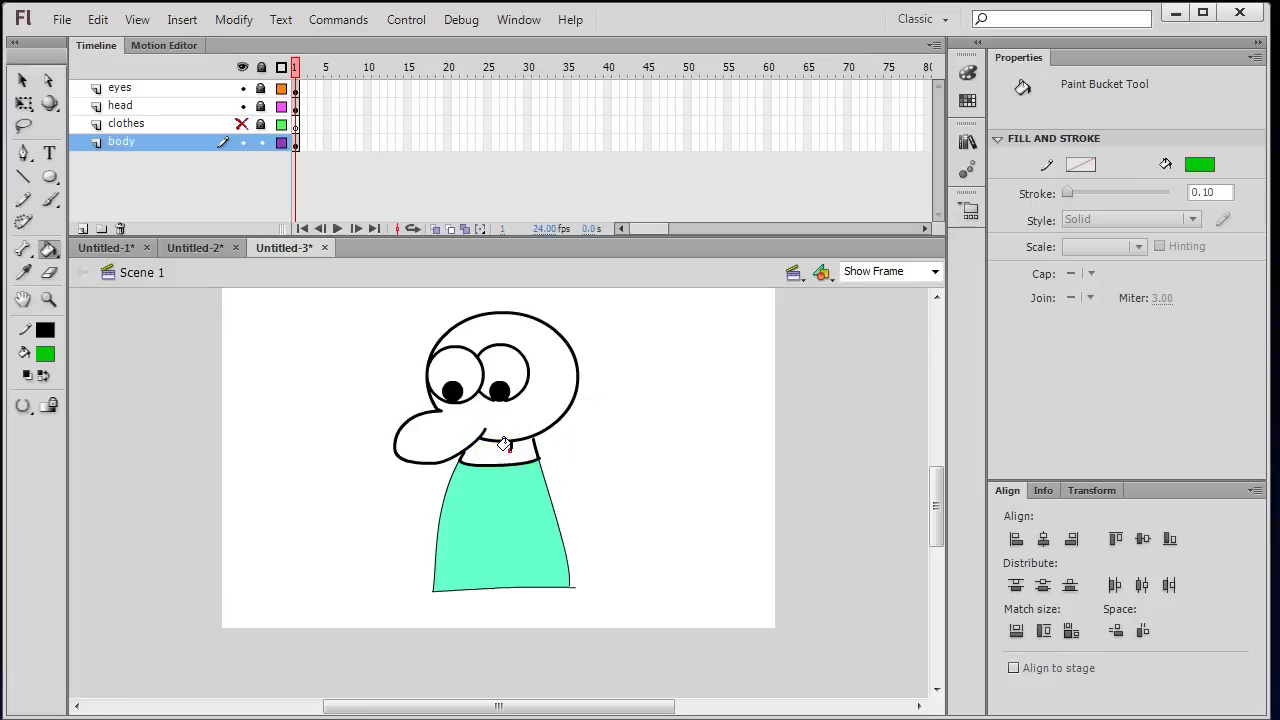
{"action": "left_click", "coordinate": [23, 407]}
{"action": "left_click", "coordinate": [87, 470]}
{"action": "left_click", "coordinate": [495, 446]}
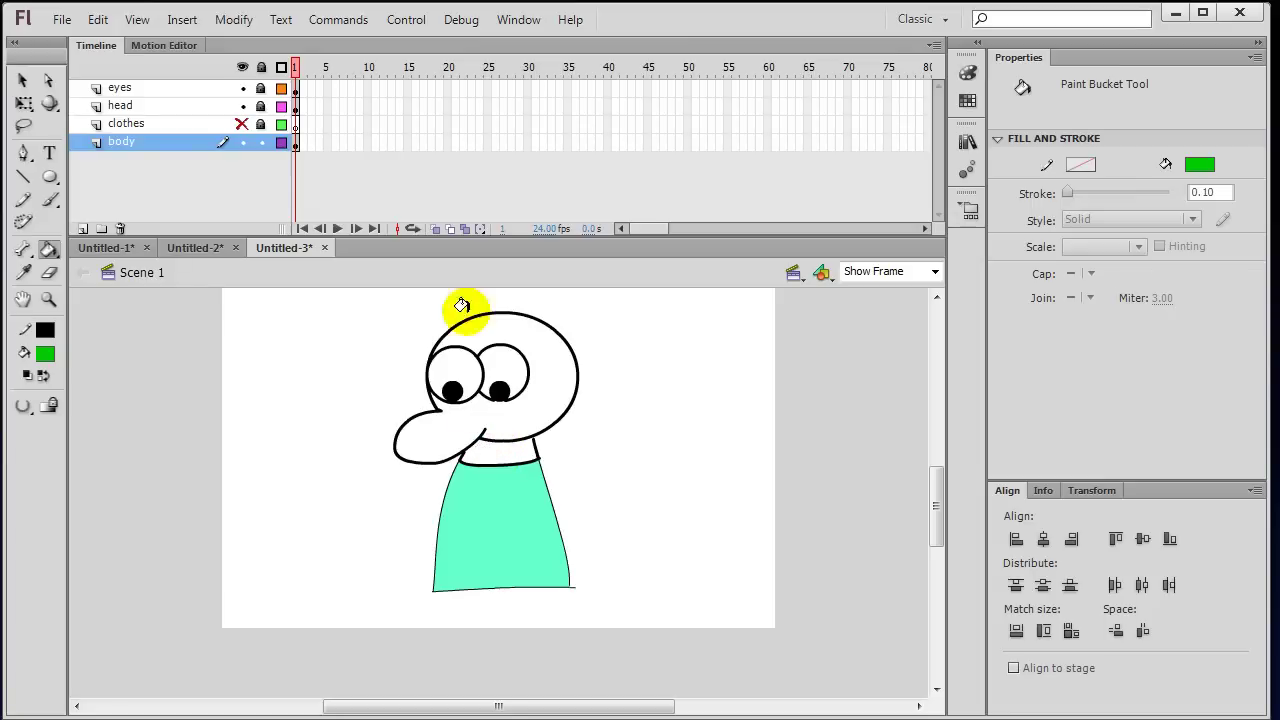
Step: Hide the head and clothes layers and pencil a line closing the top of the neck
{"action": "left_click", "coordinate": [242, 106]}
{"action": "left_click", "coordinate": [242, 123]}
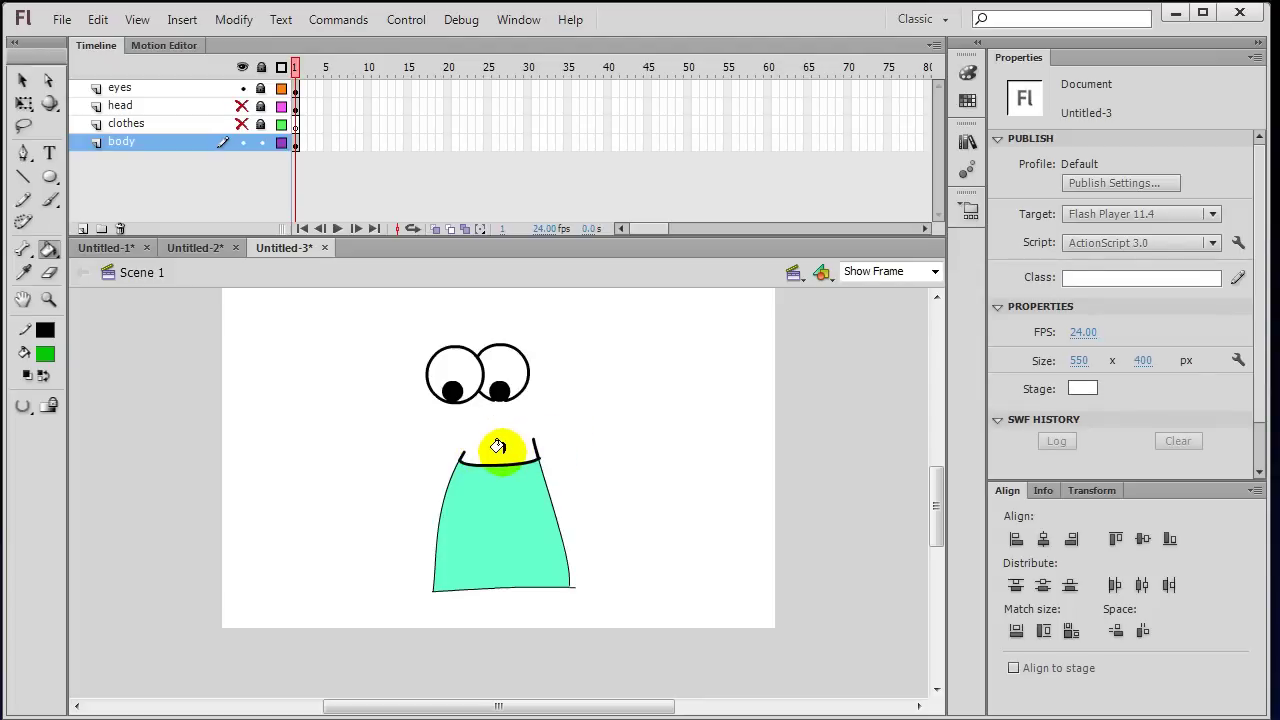
{"action": "left_click", "coordinate": [499, 446]}
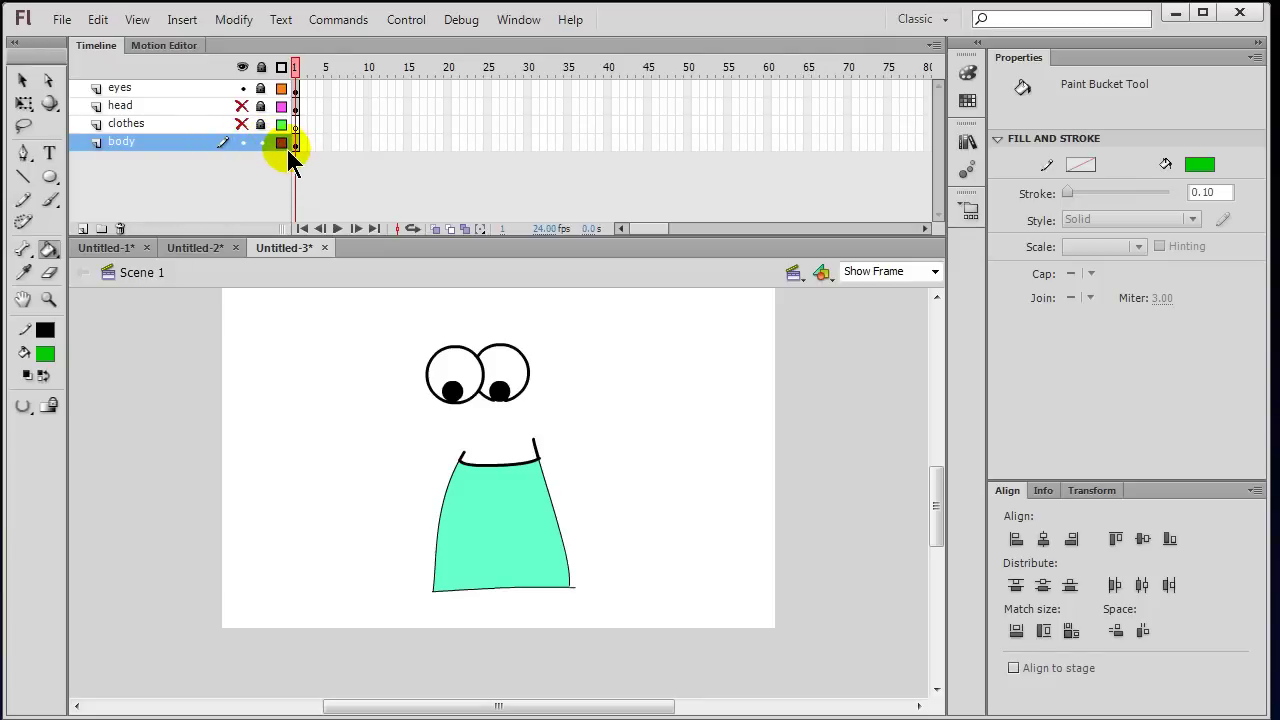
{"action": "left_click", "coordinate": [22, 182]}
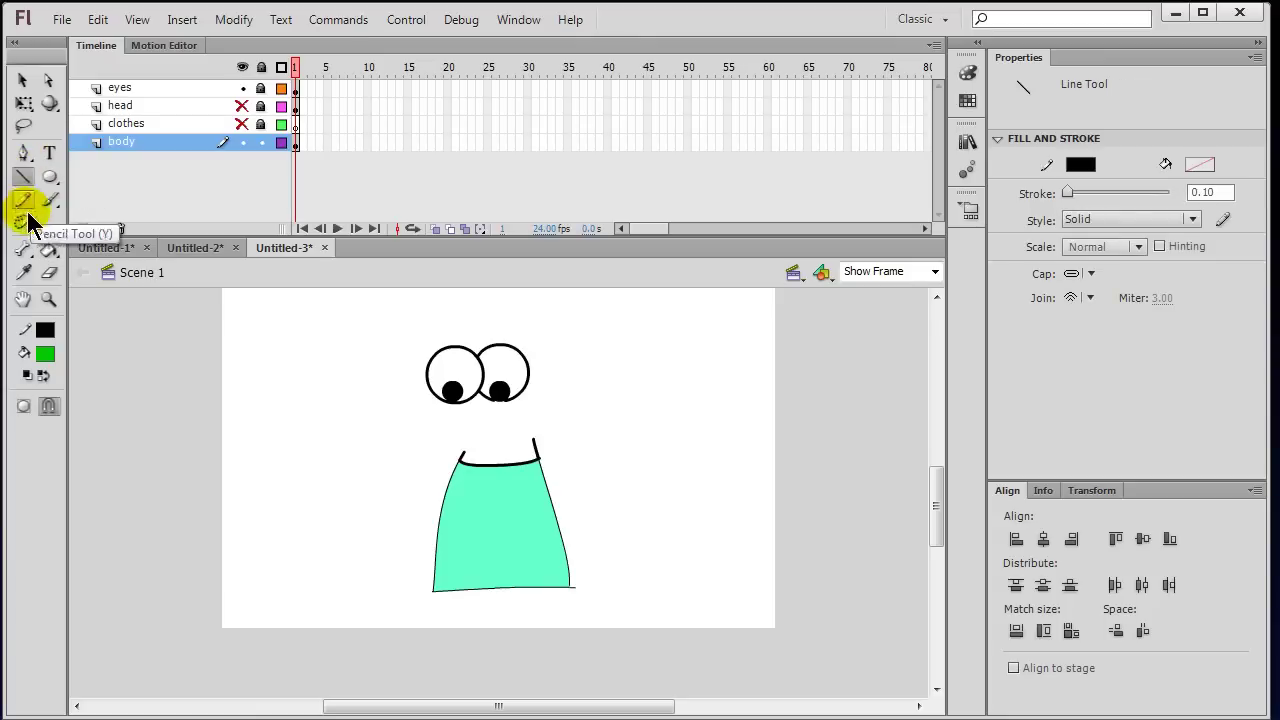
{"action": "left_click", "coordinate": [22, 202]}
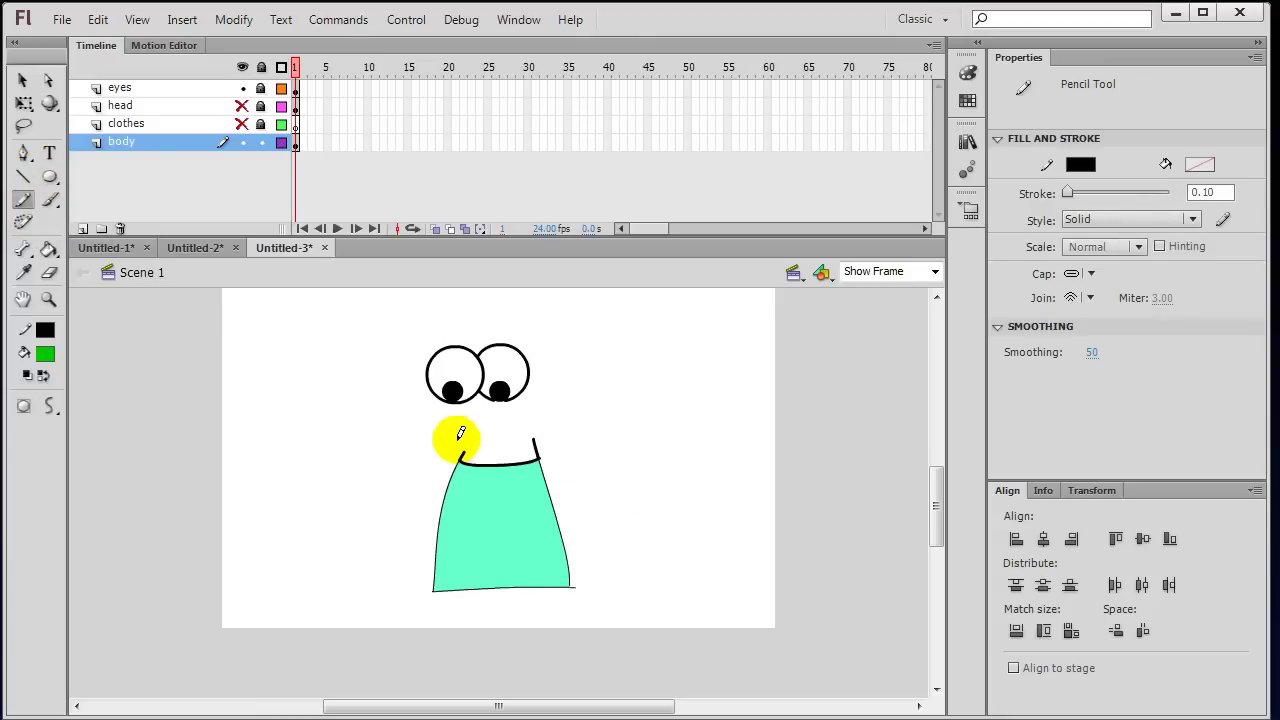
{"action": "left_click_drag", "start_coordinate": [463, 451], "coordinate": [533, 439]}
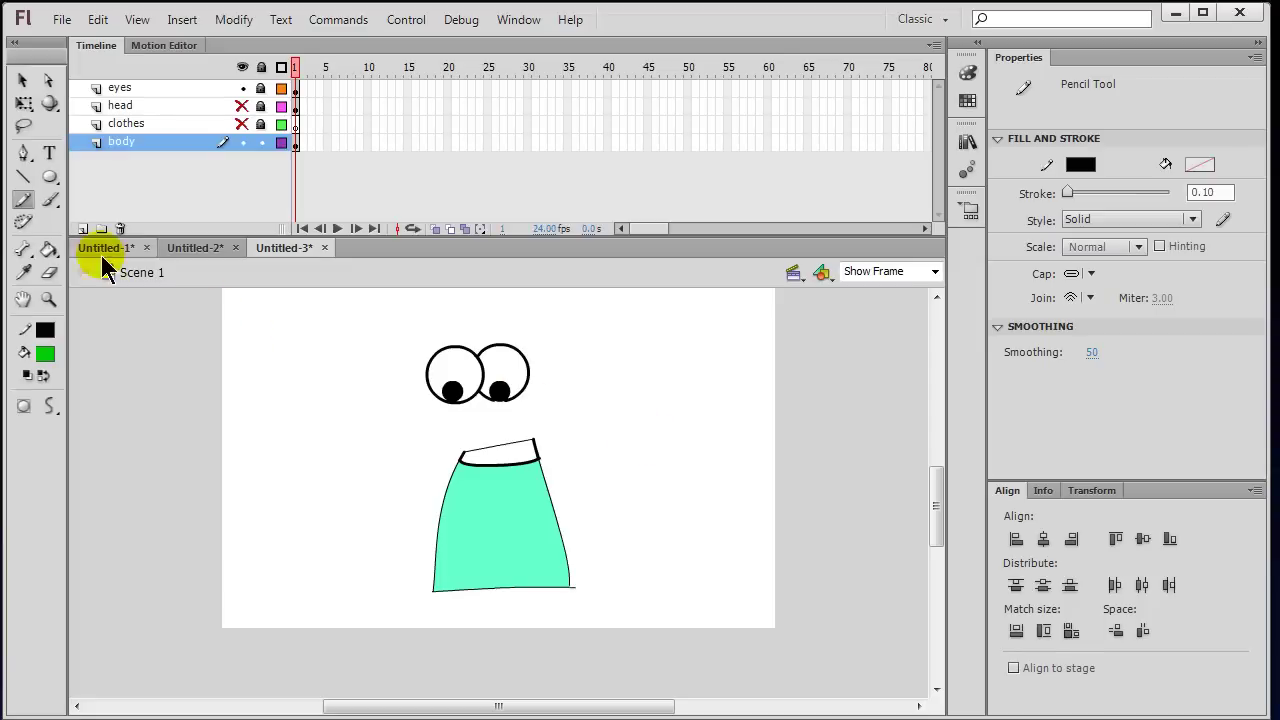
Step: Fill the collar shape green with the Paint Bucket and toggle the head layer to check
{"action": "left_click", "coordinate": [48, 248]}
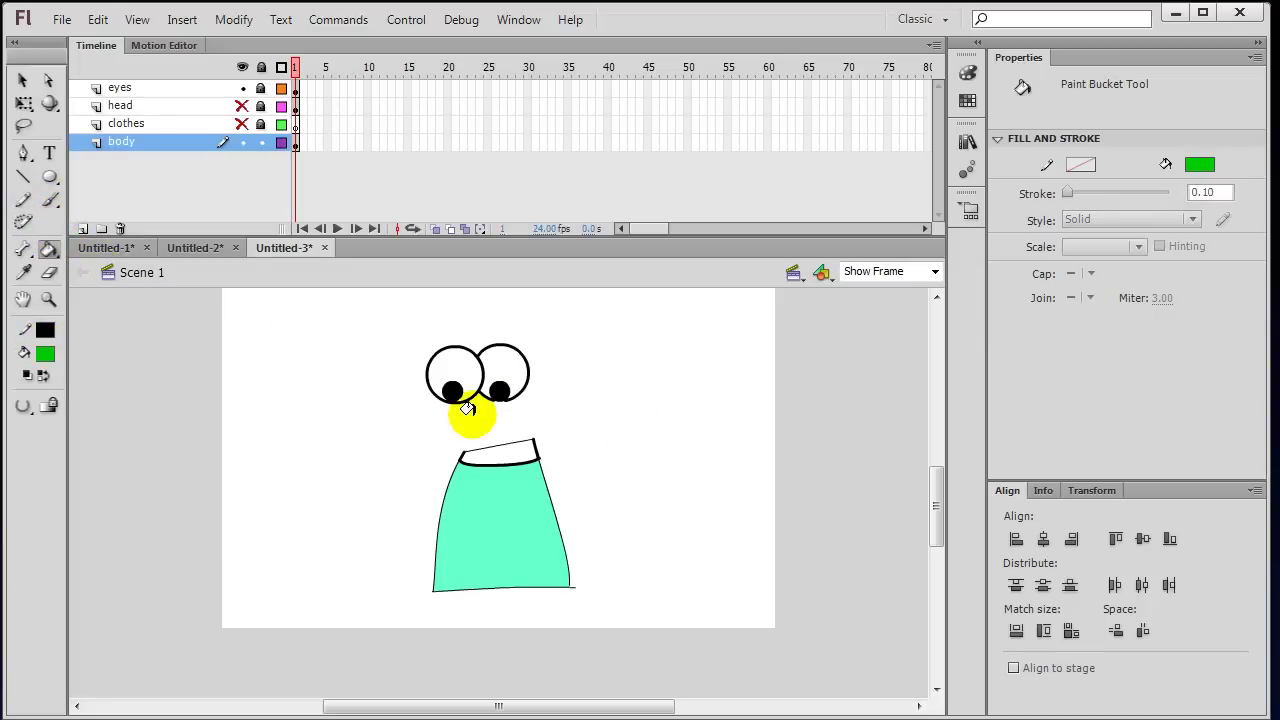
{"action": "left_click", "coordinate": [512, 451]}
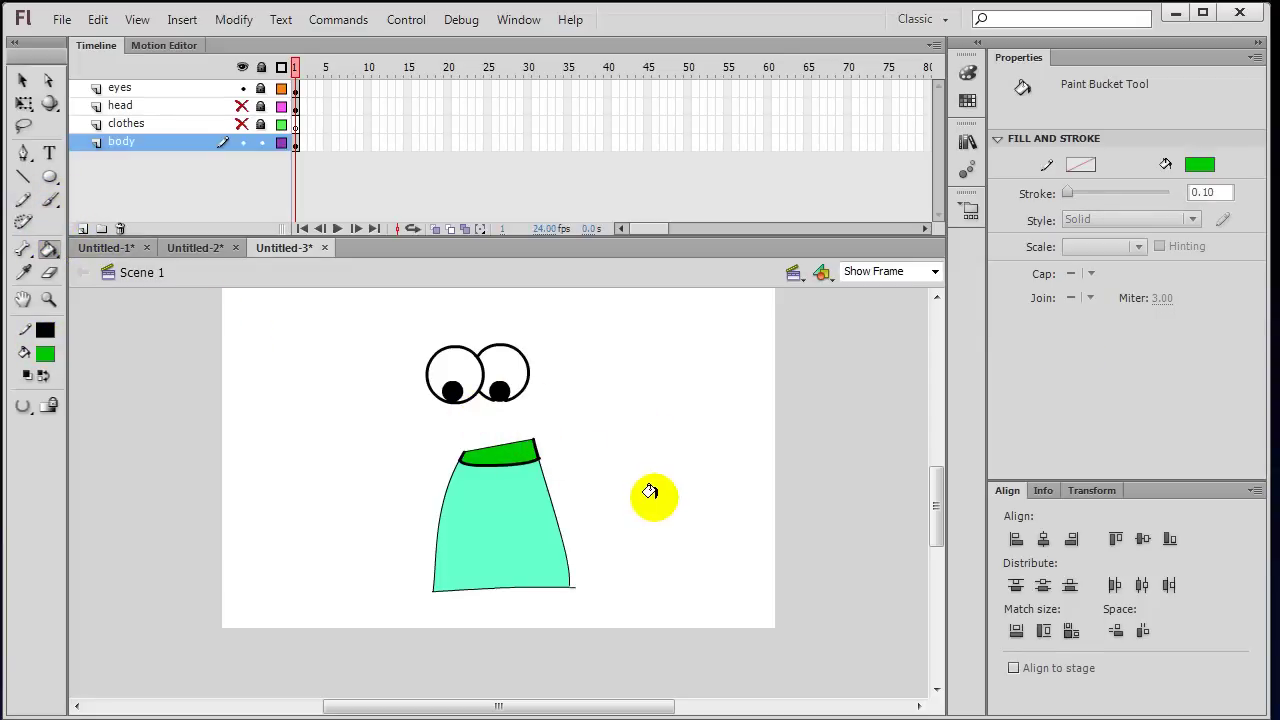
{"action": "left_click", "coordinate": [242, 107]}
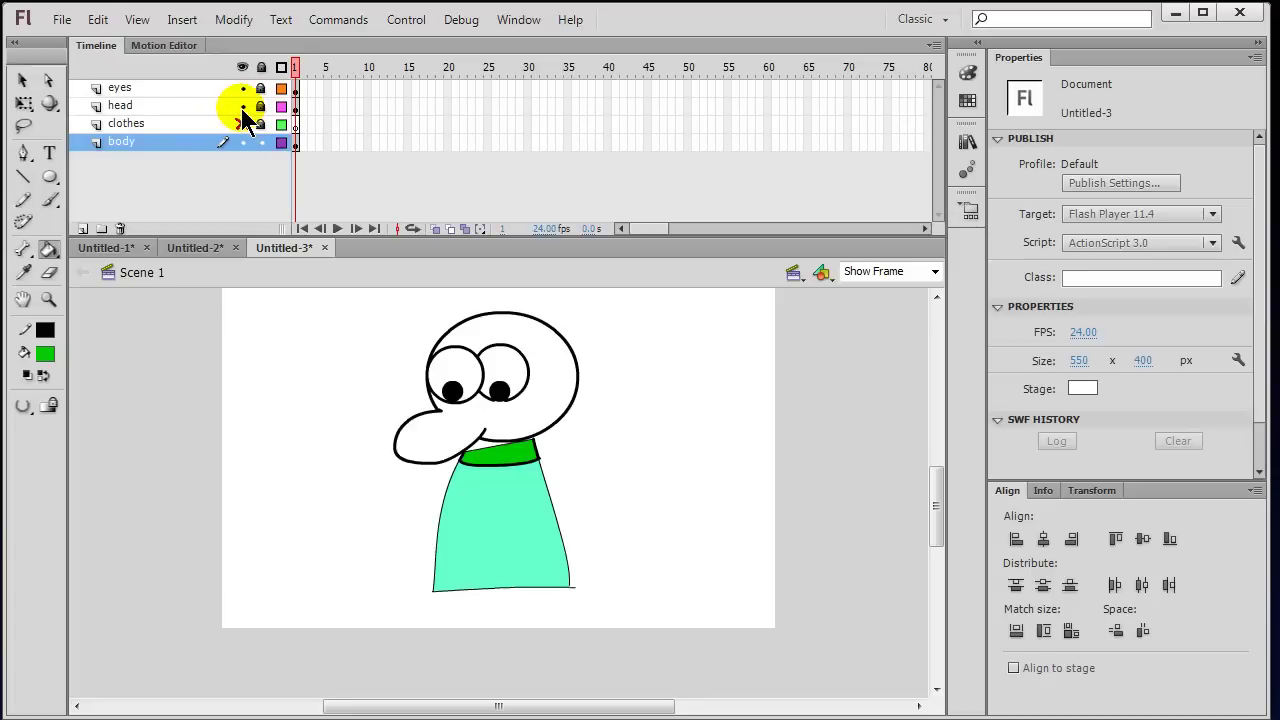
{"action": "left_click", "coordinate": [476, 438]}
{"action": "left_click", "coordinate": [434, 458]}
{"action": "left_click", "coordinate": [242, 106]}
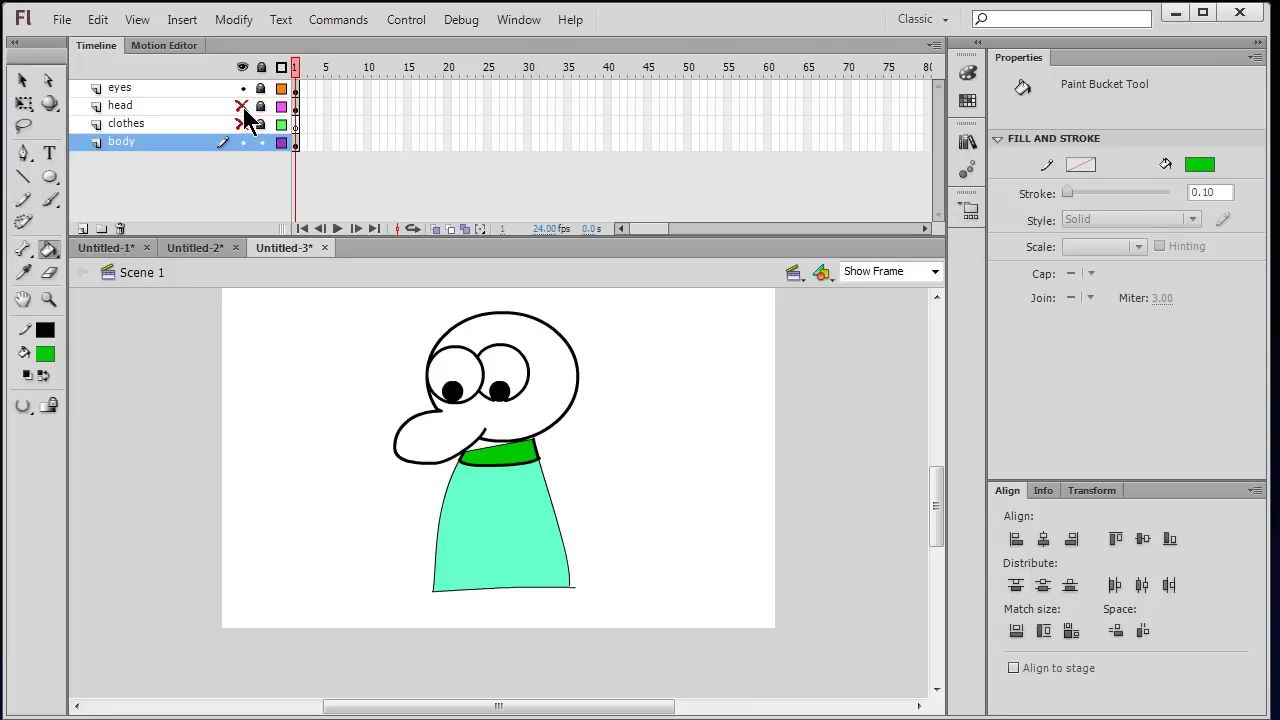
{"action": "left_click", "coordinate": [484, 453]}
Step: Select the body shape to inspect it, then deselect everything
{"action": "left_click", "coordinate": [23, 84]}
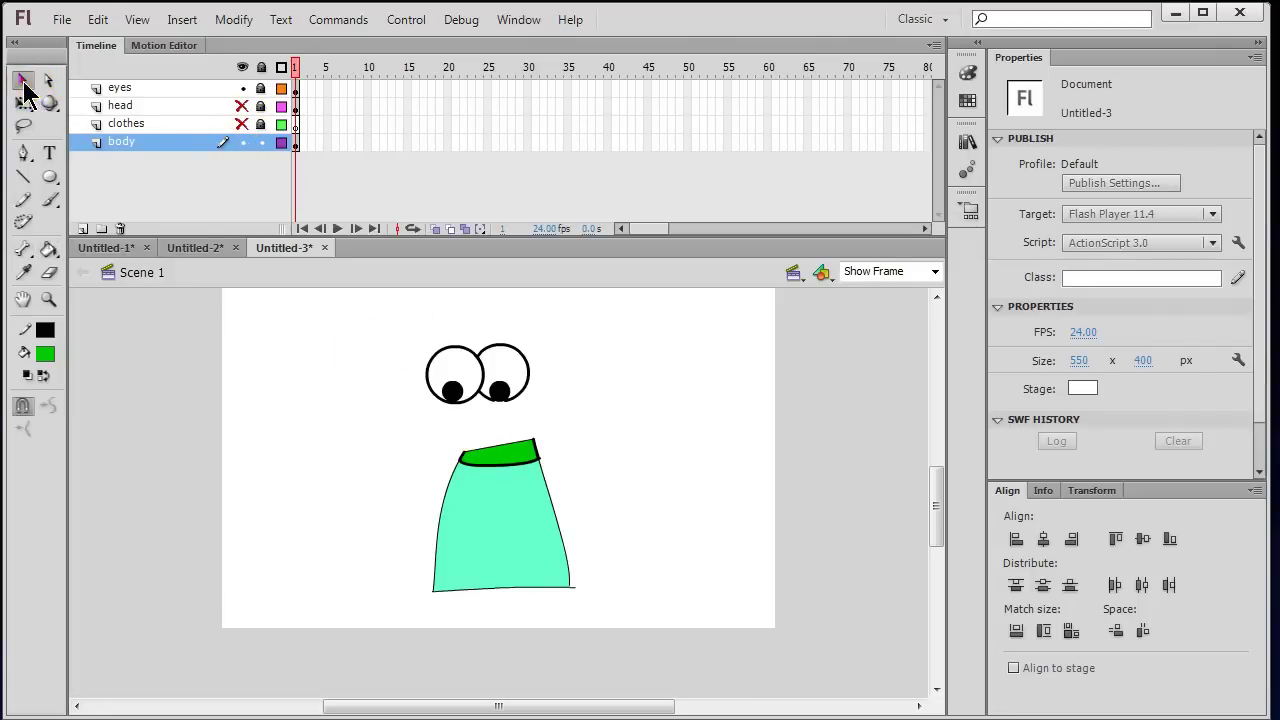
{"action": "double_click", "coordinate": [476, 447]}
{"action": "left_click", "coordinate": [475, 436]}
{"action": "left_click", "coordinate": [575, 420]}
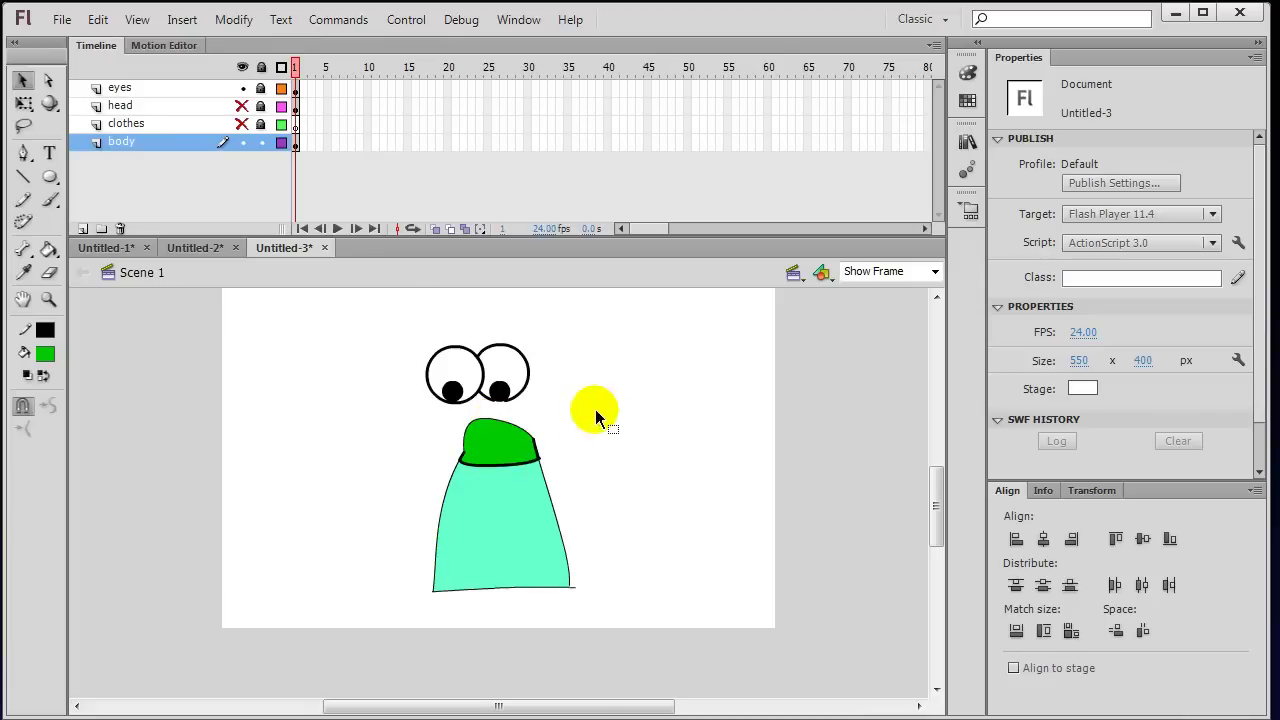
Step: Pick pale yellow as the fill colour, undoing an accidental pale-yellow collar fill
{"action": "left_click", "coordinate": [241, 105]}
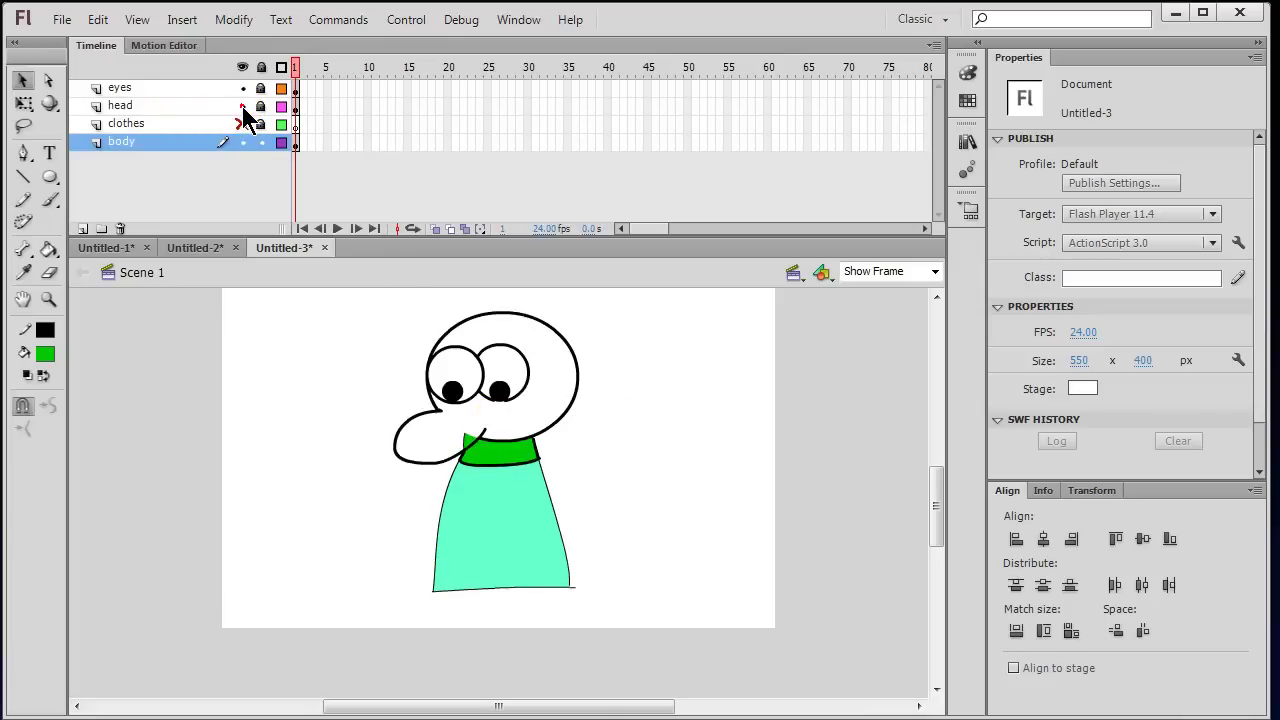
{"action": "left_click", "coordinate": [241, 123]}
{"action": "left_click", "coordinate": [469, 440]}
{"action": "left_click", "coordinate": [615, 463]}
{"action": "left_click", "coordinate": [52, 252]}
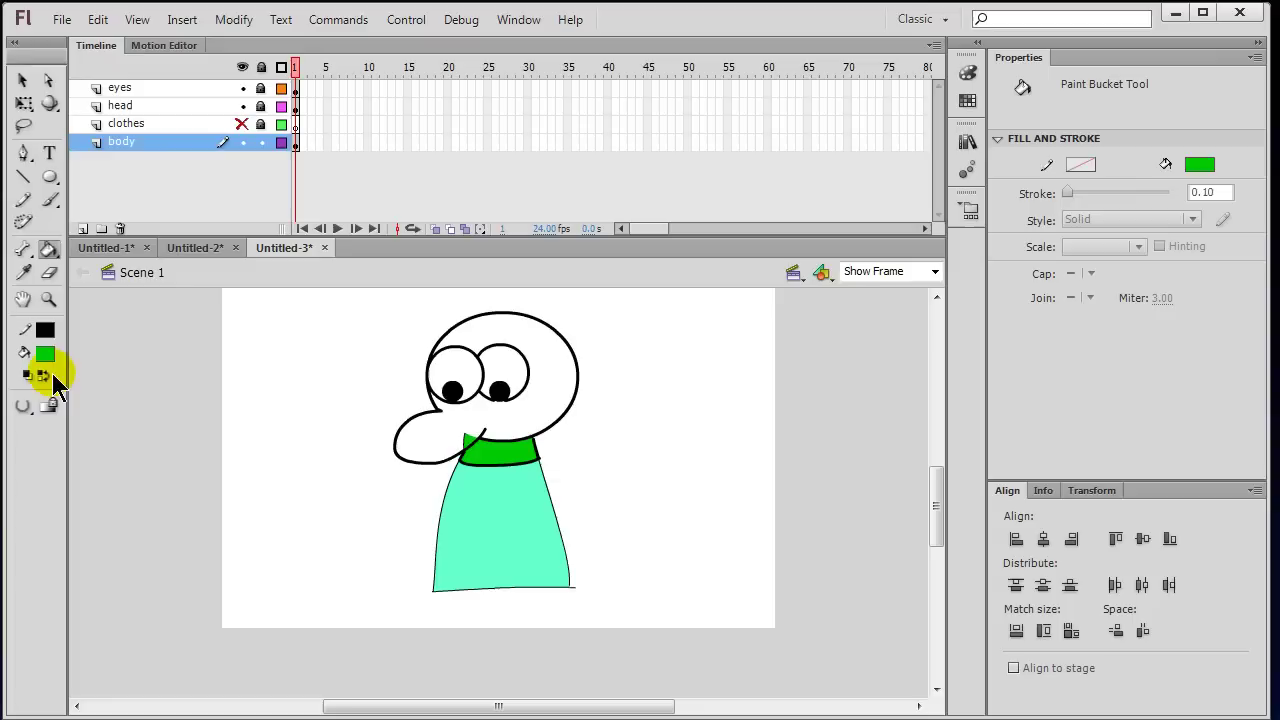
{"action": "left_click", "coordinate": [45, 354]}
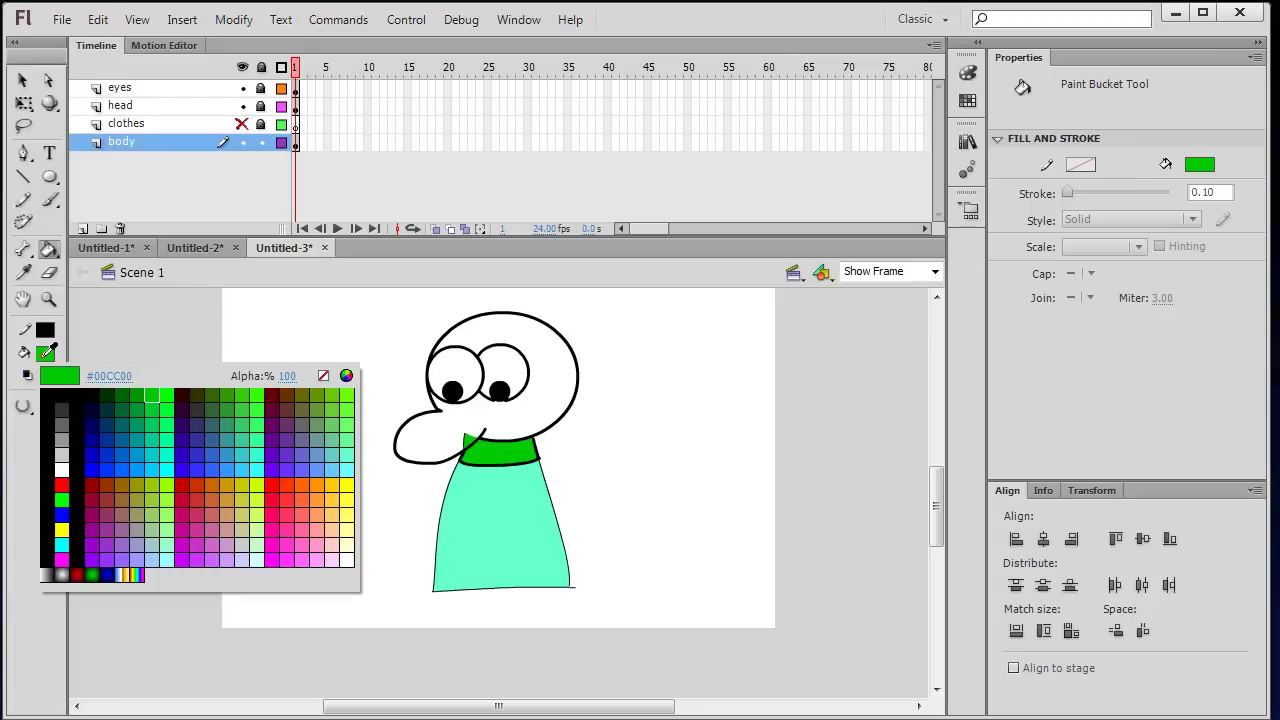
{"action": "left_click", "coordinate": [347, 541]}
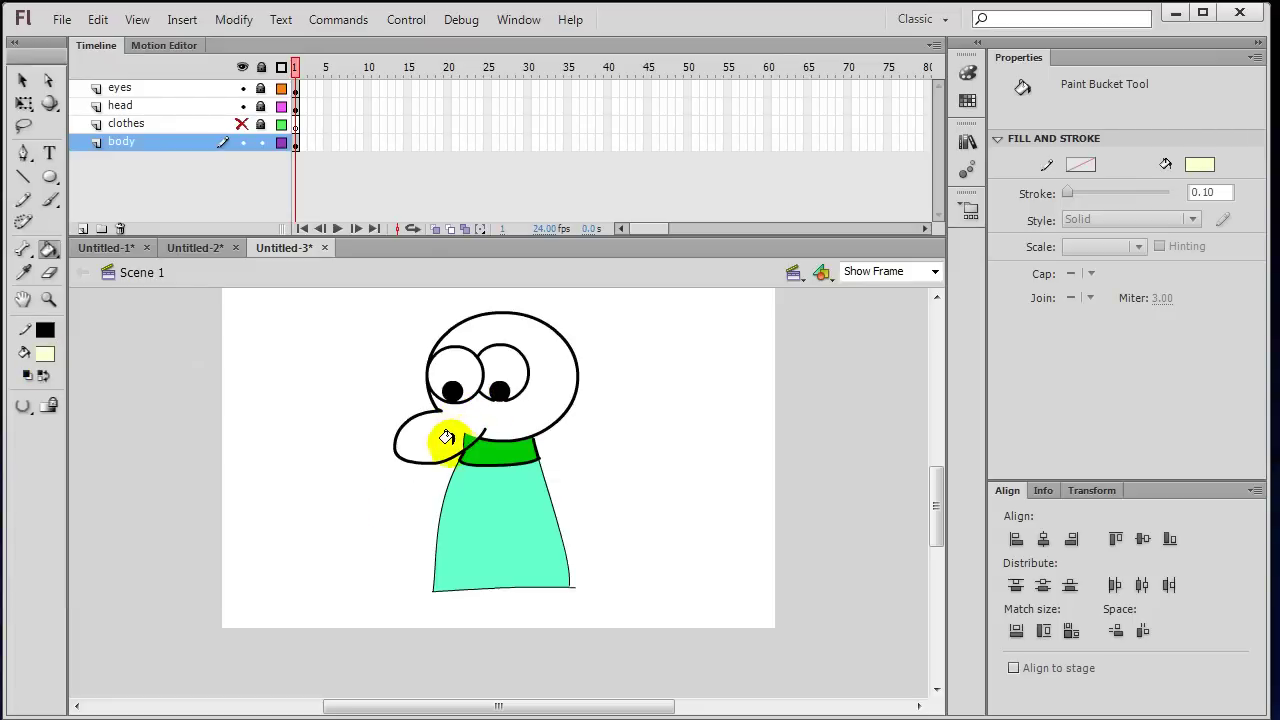
{"action": "left_click", "coordinate": [465, 437]}
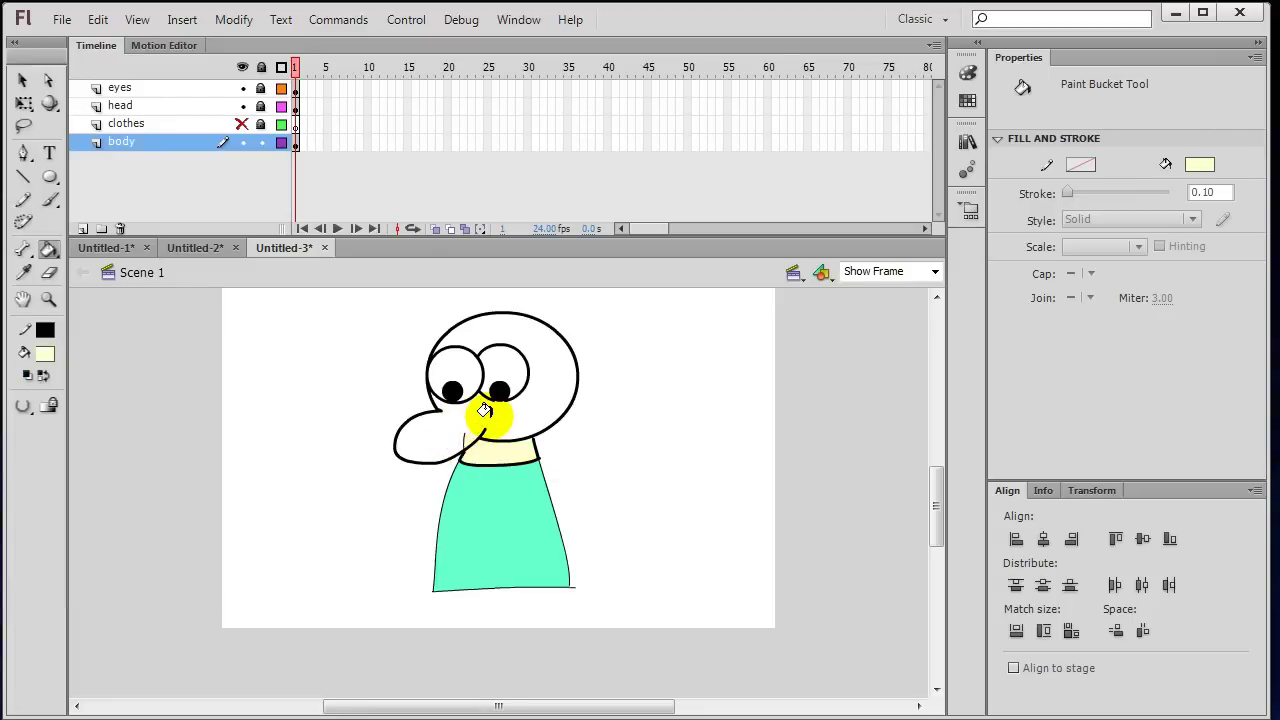
{"action": "key", "text": "ctrl+z"}
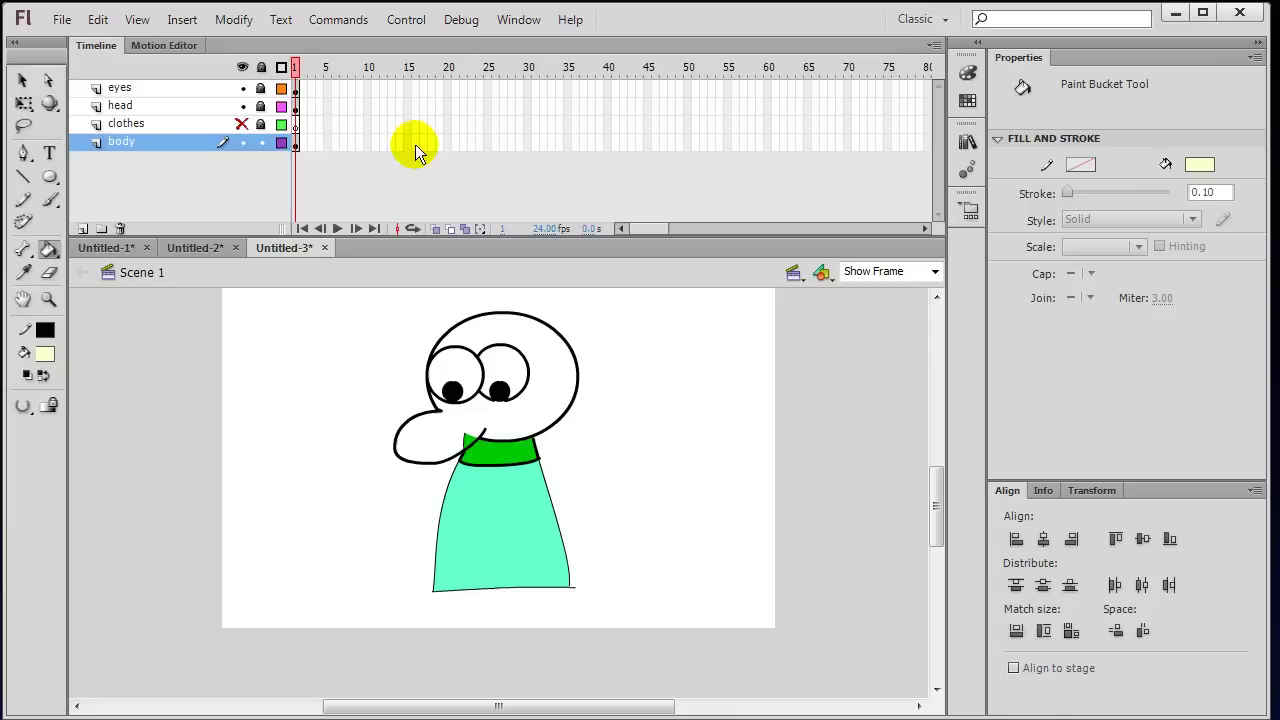
Step: Unlock head and eyes, lock clothes and body, and fill the head pale yellow
{"action": "left_click", "coordinate": [260, 106]}
{"action": "left_click_drag", "start_coordinate": [260, 124], "coordinate": [261, 142]}
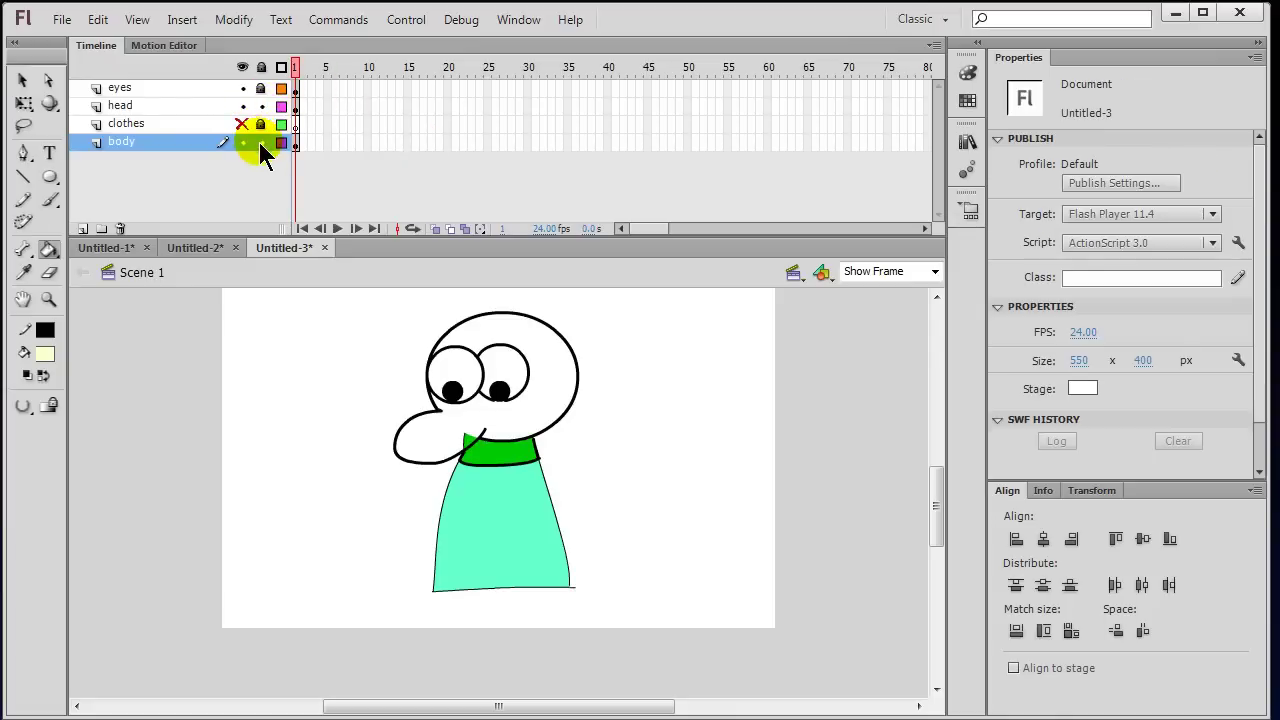
{"action": "left_click", "coordinate": [455, 413]}
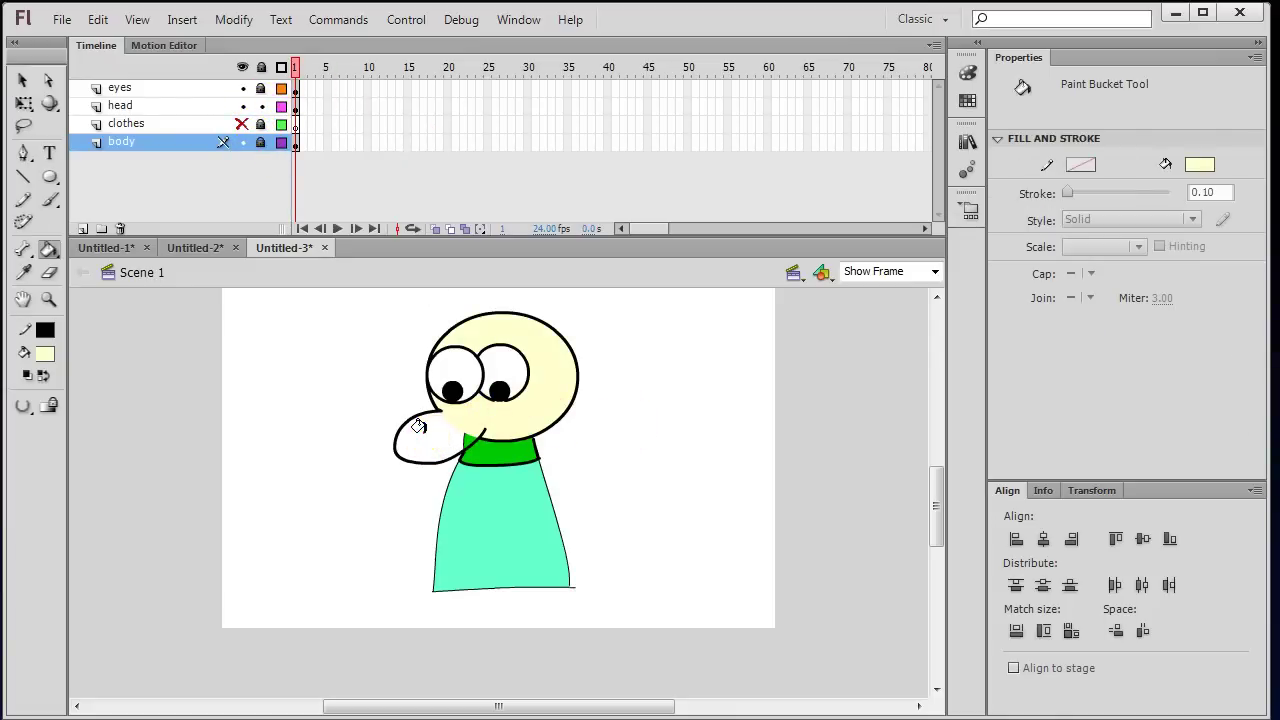
{"action": "left_click", "coordinate": [426, 438]}
{"action": "left_click", "coordinate": [424, 436]}
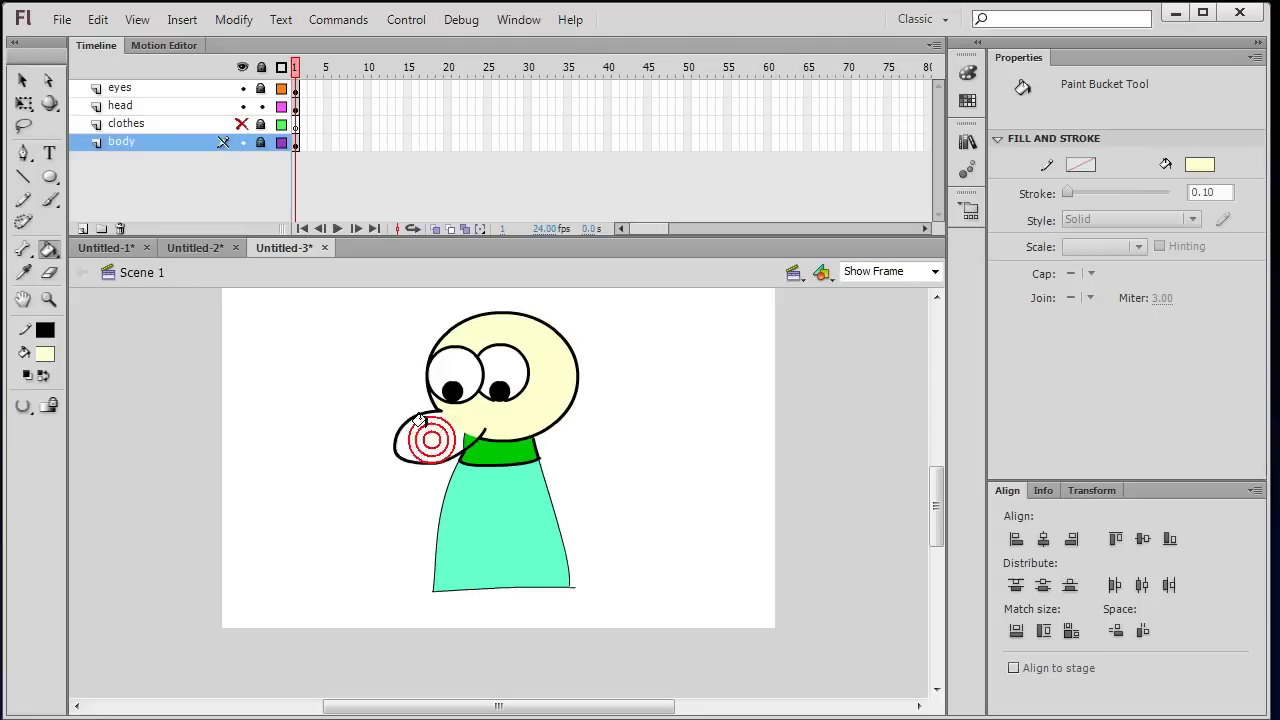
{"action": "mouse_move", "coordinate": [23, 407]}
{"action": "left_mouse_down"}
{"action": "mouse_move", "coordinate": [51, 472]}
{"action": "mouse_move", "coordinate": [108, 490]}
{"action": "mouse_move", "coordinate": [105, 478]}
{"action": "left_mouse_up"}
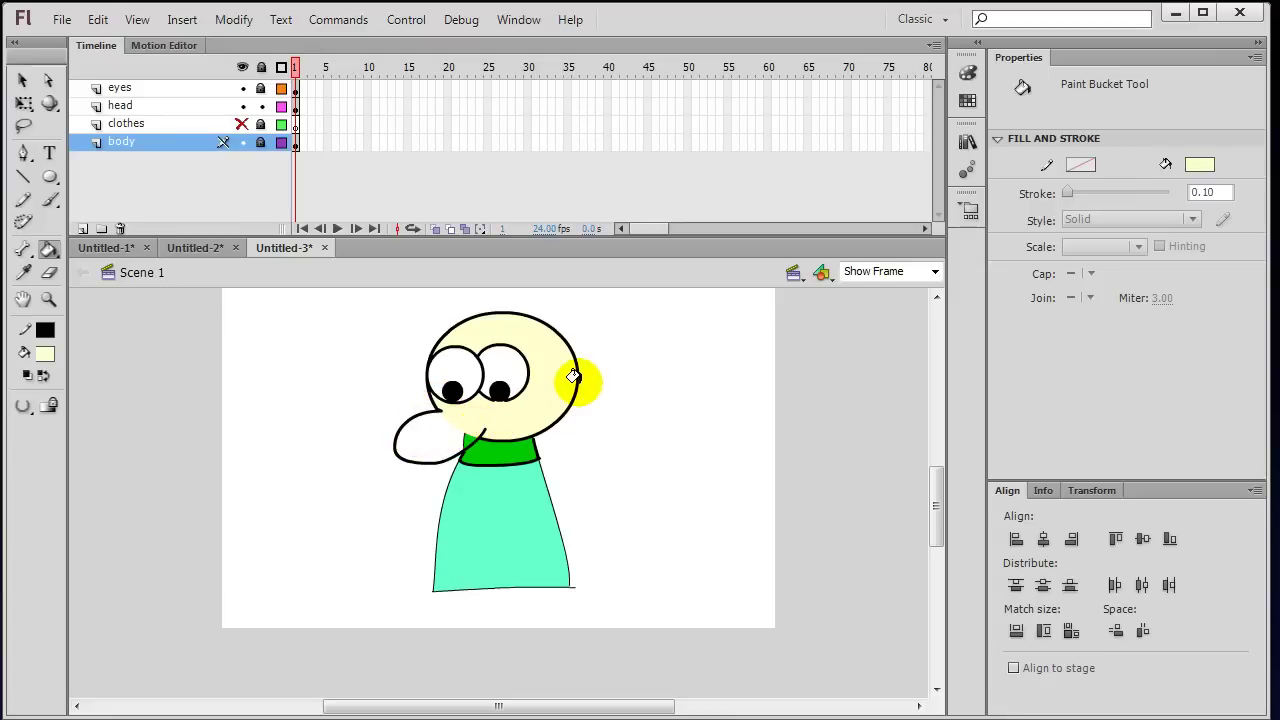
Step: Zoom the stage to 800% and scroll to the nose and collar
{"action": "left_click", "coordinate": [935, 271]}
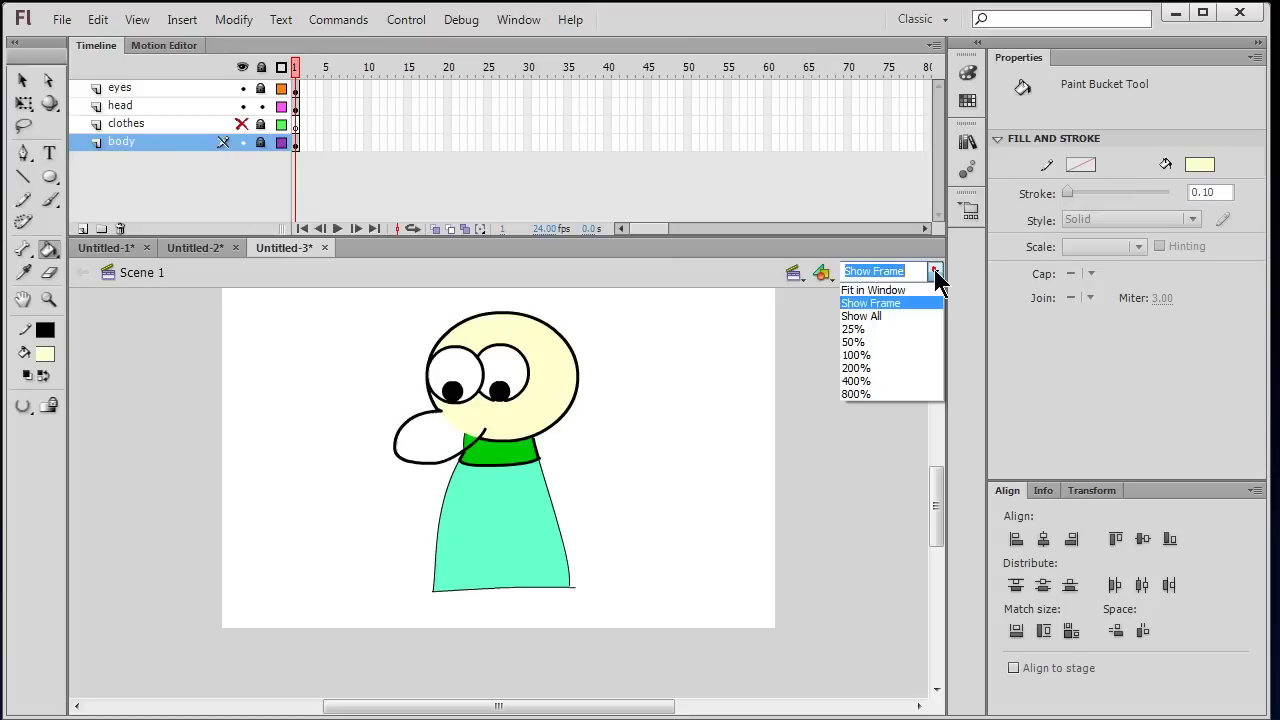
{"action": "left_click", "coordinate": [870, 393]}
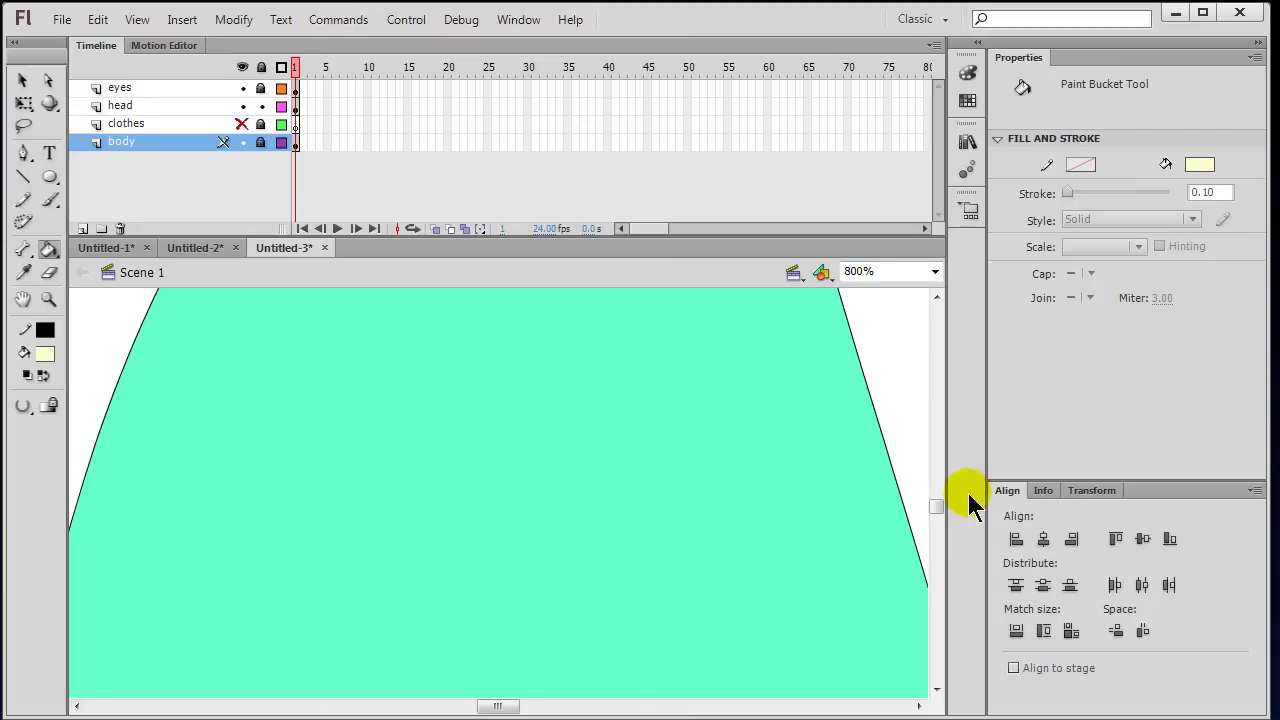
{"action": "left_click_drag", "start_coordinate": [937, 512], "coordinate": [935, 495]}
{"action": "left_click_drag", "start_coordinate": [500, 706], "coordinate": [476, 706]}
{"action": "scroll", "coordinate": [936, 506], "scroll_direction": "up", "scroll_amount": 3}
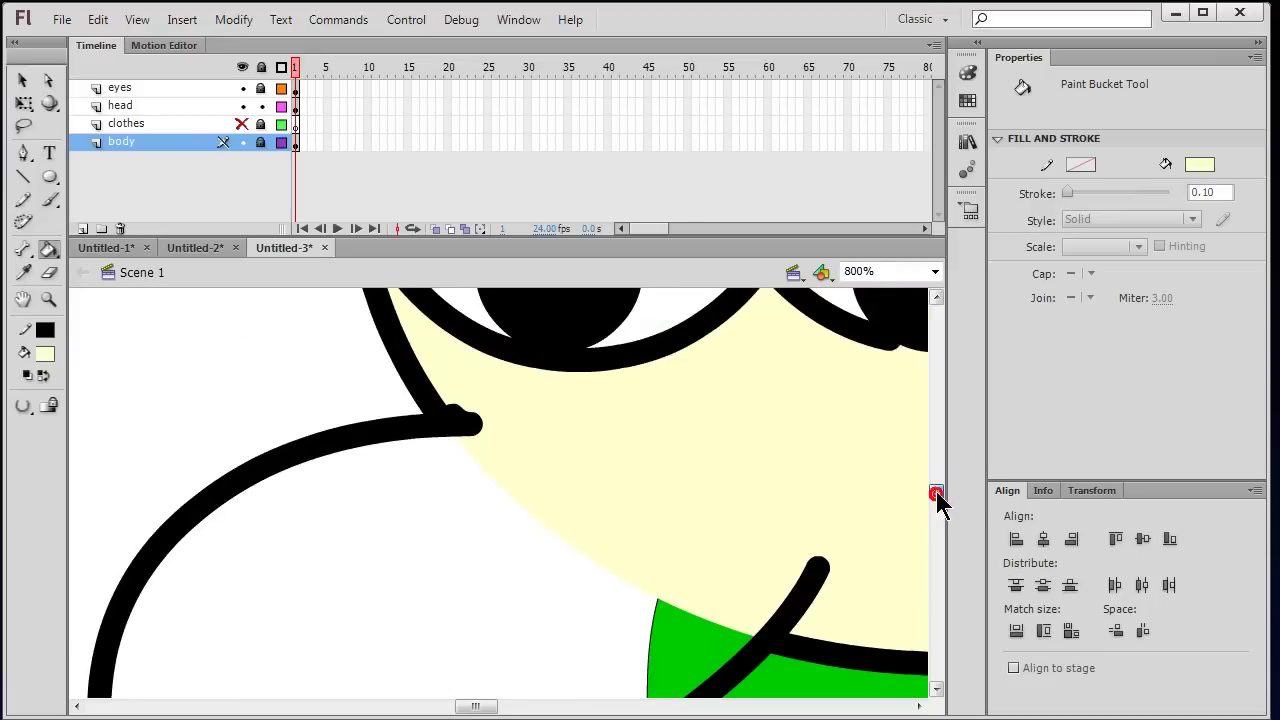
Step: Select the nose curve and collar line strokes and thin them to 0.10
{"action": "left_click", "coordinate": [22, 80]}
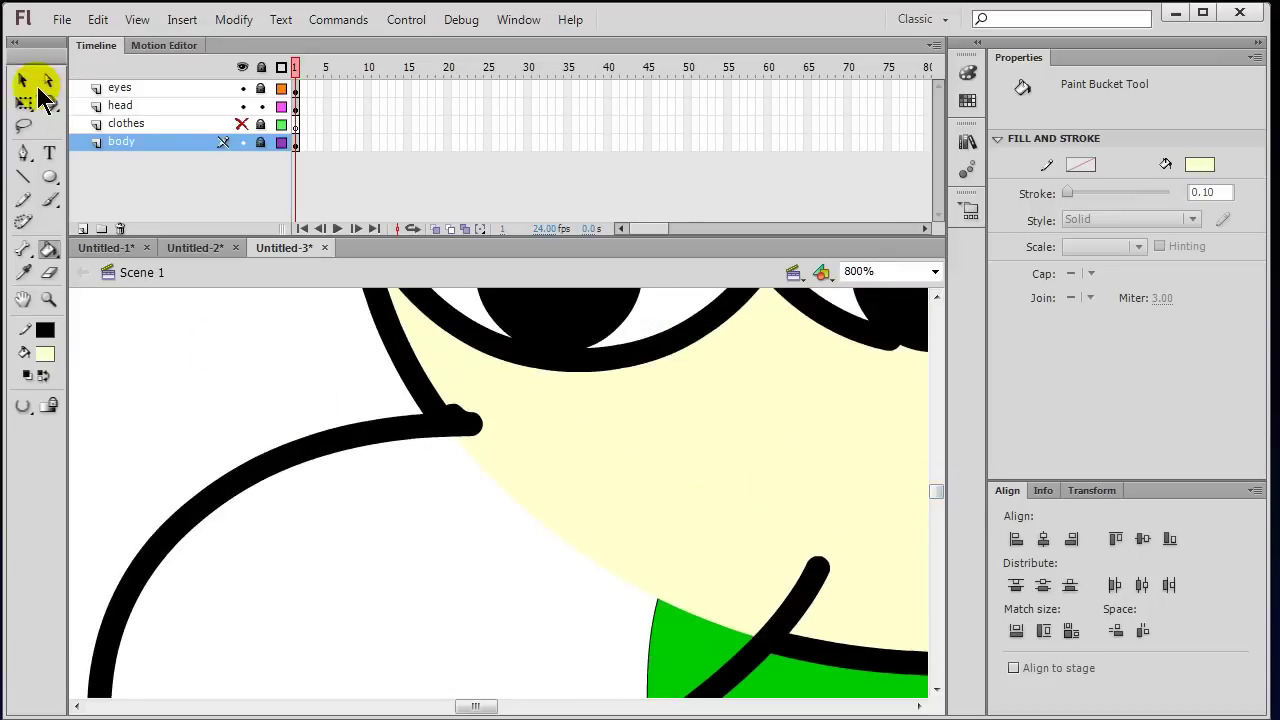
{"action": "left_click", "coordinate": [310, 457]}
{"action": "left_click", "coordinate": [732, 664], "text": "shift"}
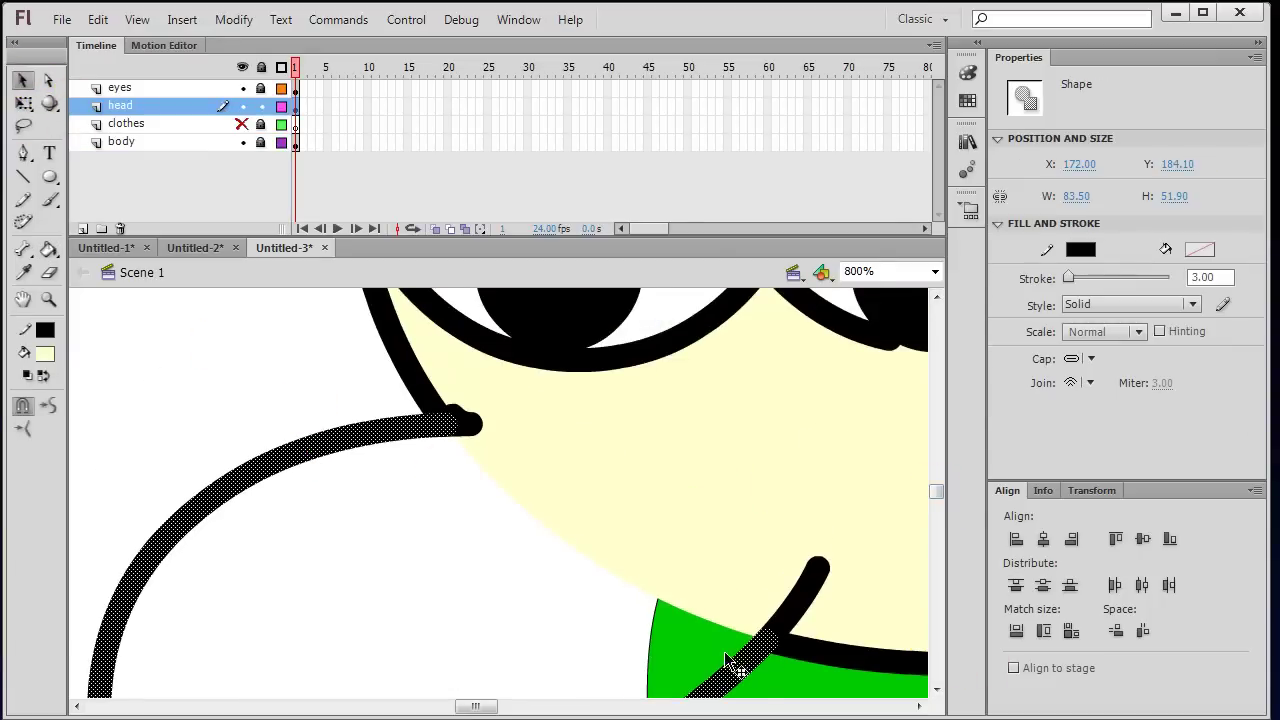
{"action": "left_click", "coordinate": [797, 608], "text": "shift"}
{"action": "left_click", "coordinate": [815, 646], "text": "shift"}
{"action": "left_click_drag", "start_coordinate": [1070, 278], "coordinate": [1062, 278]}
Step: Thin the black dot at the nose joint to a 0.10 stroke
{"action": "left_click", "coordinate": [509, 560]}
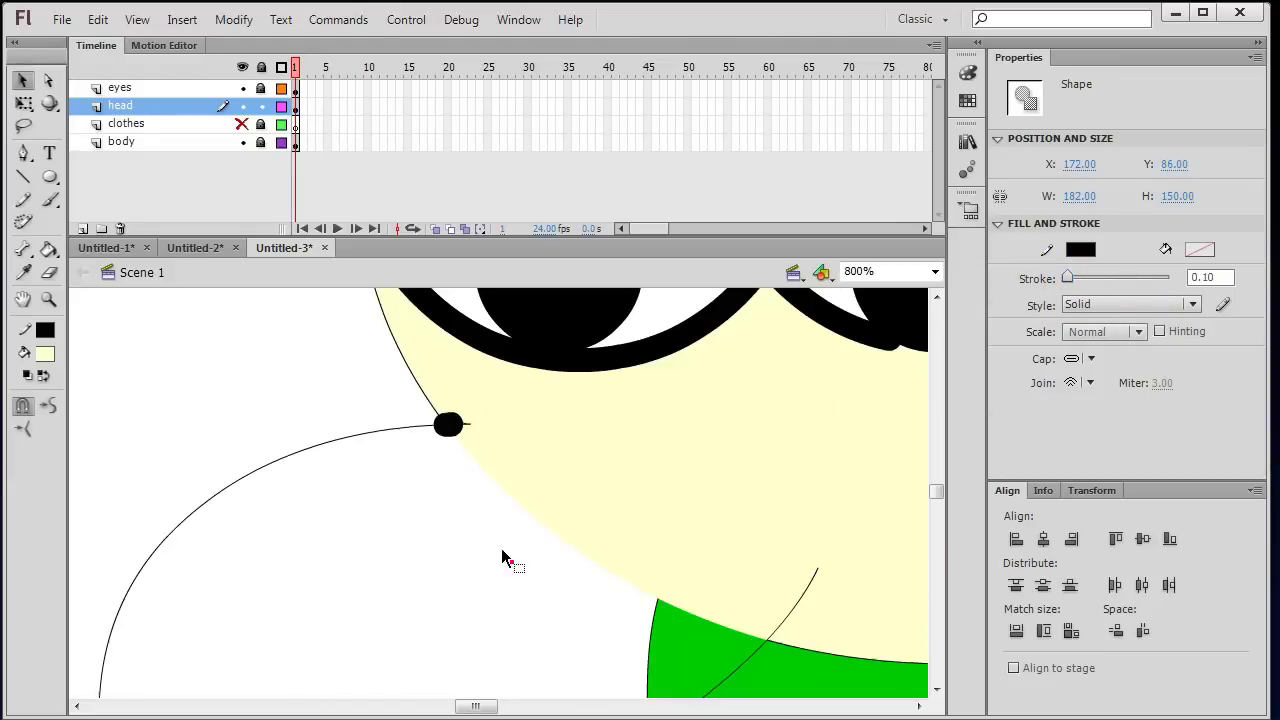
{"action": "left_click", "coordinate": [451, 428]}
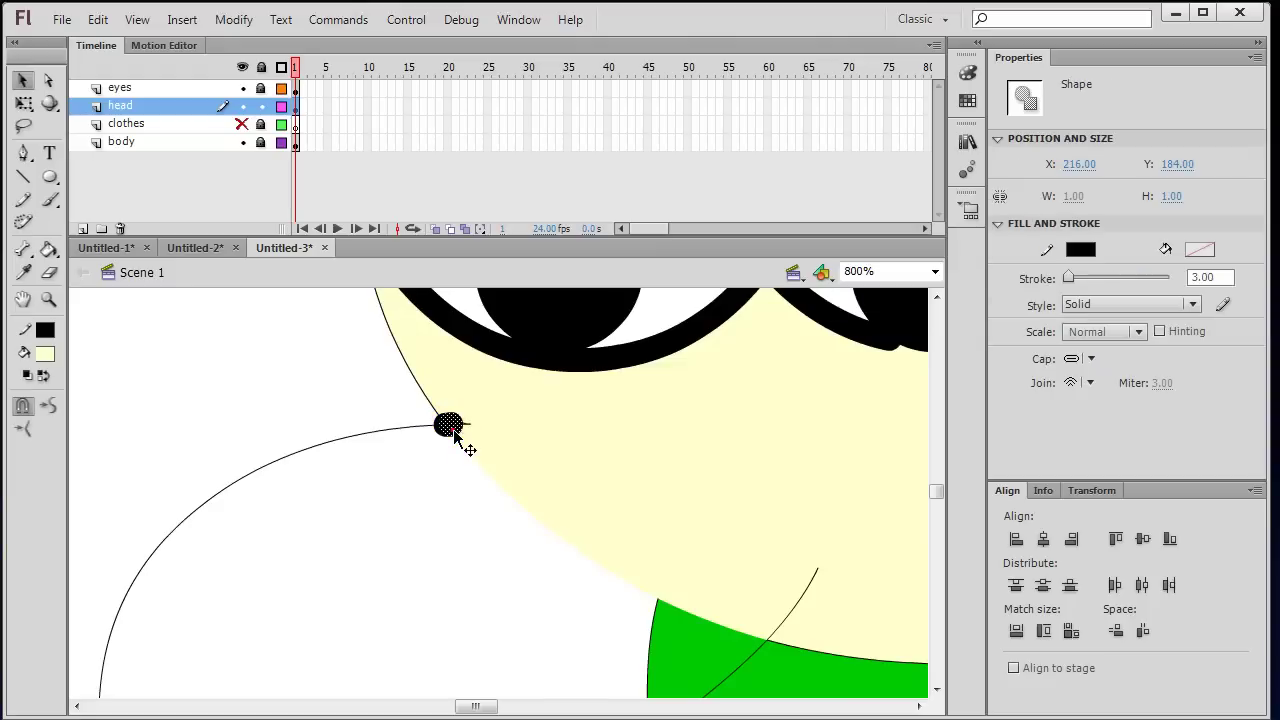
{"action": "left_click_drag", "start_coordinate": [1070, 285], "coordinate": [1040, 280]}
{"action": "left_click", "coordinate": [651, 312]}
{"action": "left_click", "coordinate": [474, 450]}
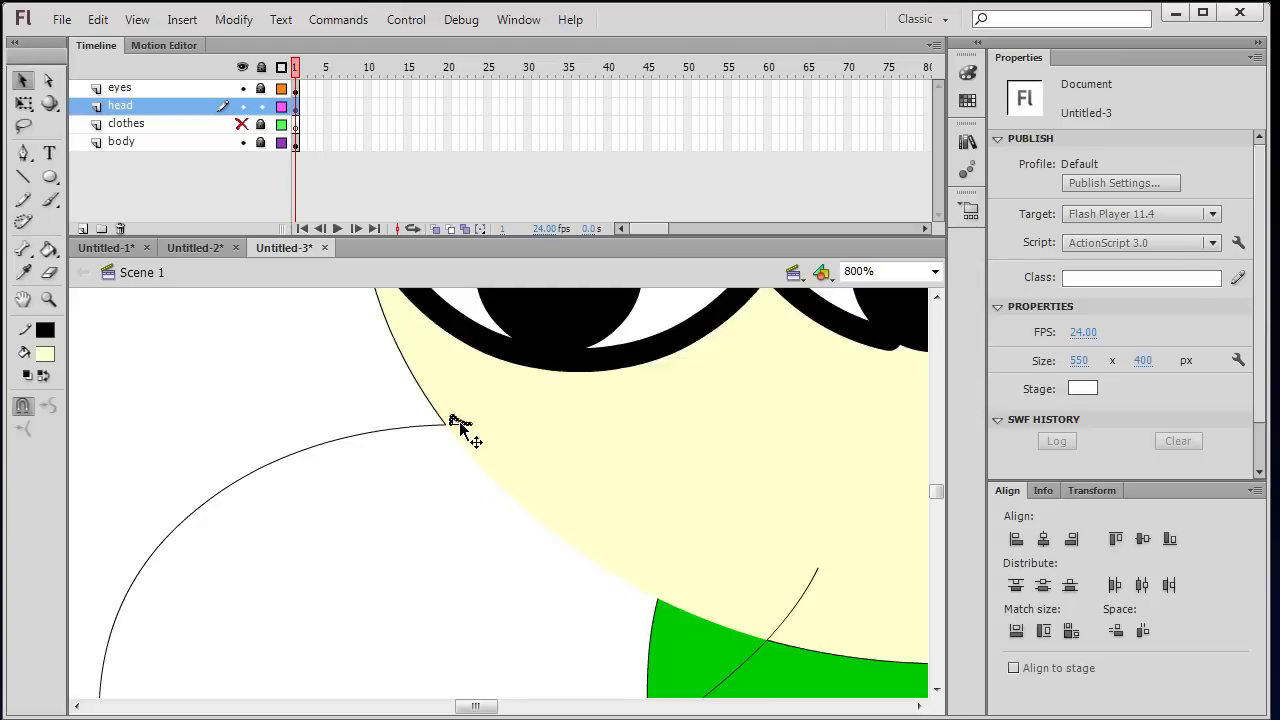
{"action": "left_click", "coordinate": [455, 424]}
{"action": "left_click", "coordinate": [459, 427]}
{"action": "left_click", "coordinate": [458, 424]}
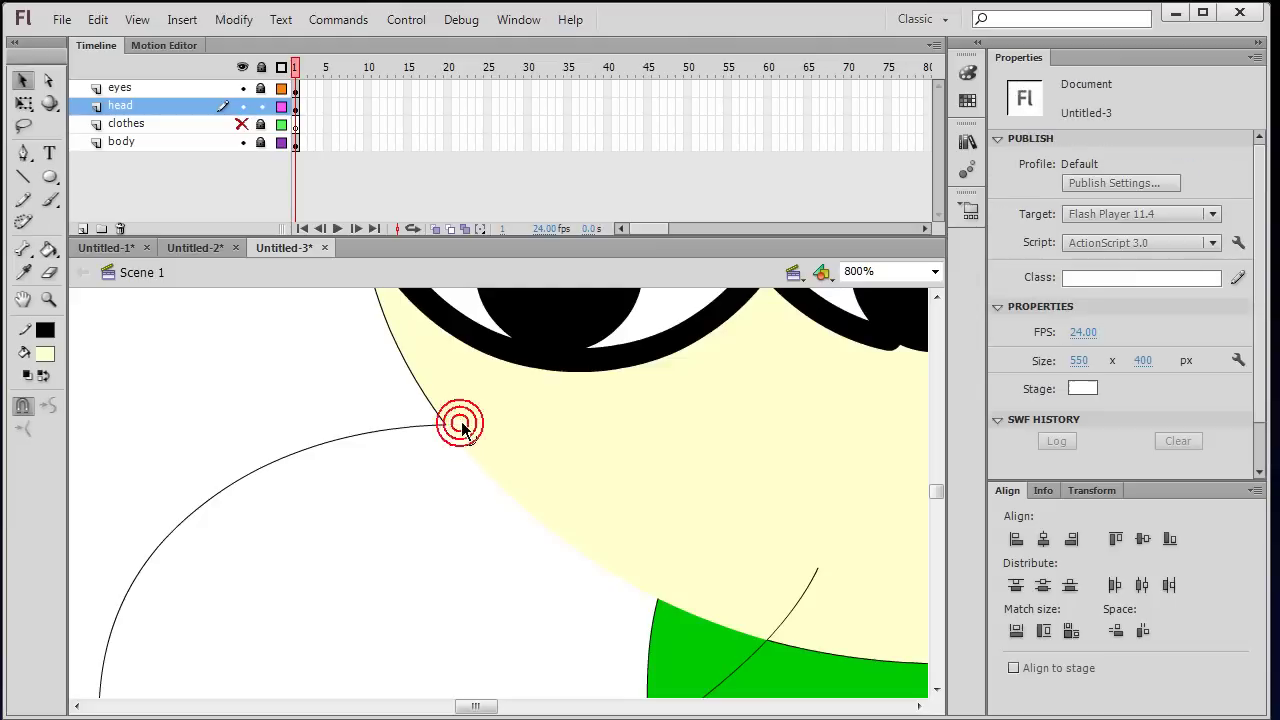
Step: Scroll down and select the lower nose curve and collar edge segments
{"action": "left_click", "coordinate": [937, 688]}
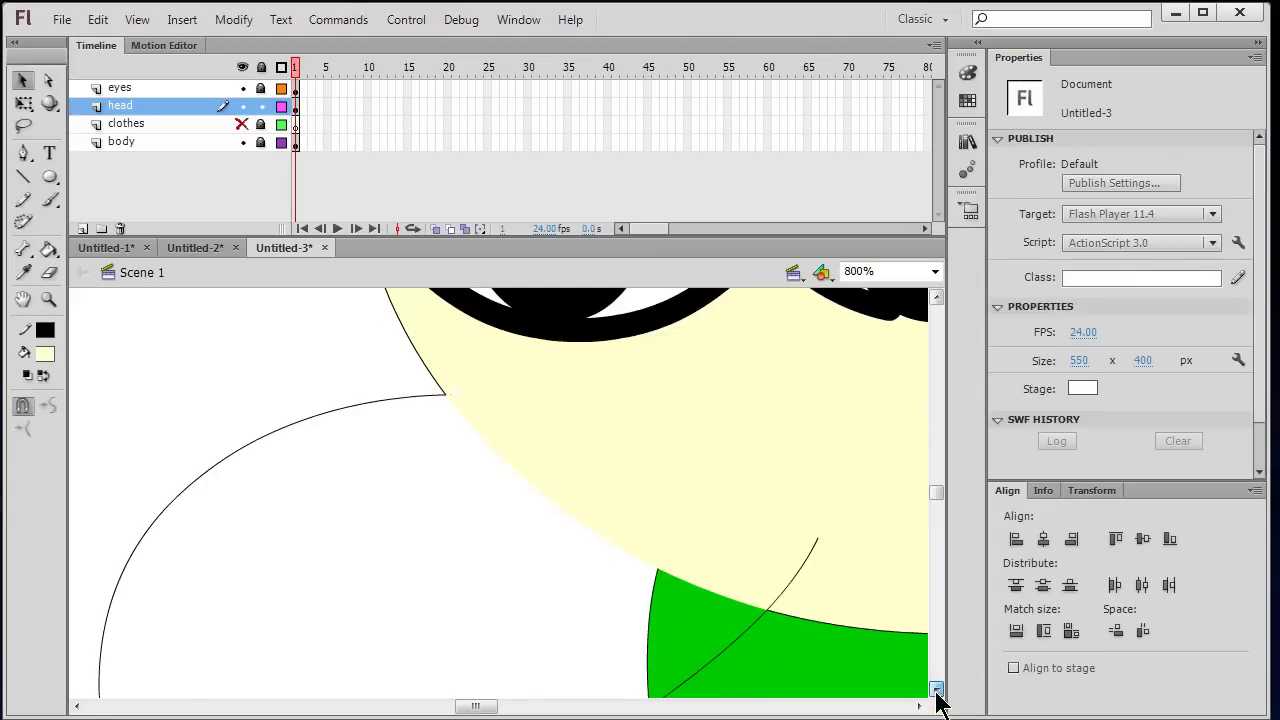
{"action": "left_click", "coordinate": [937, 688]}
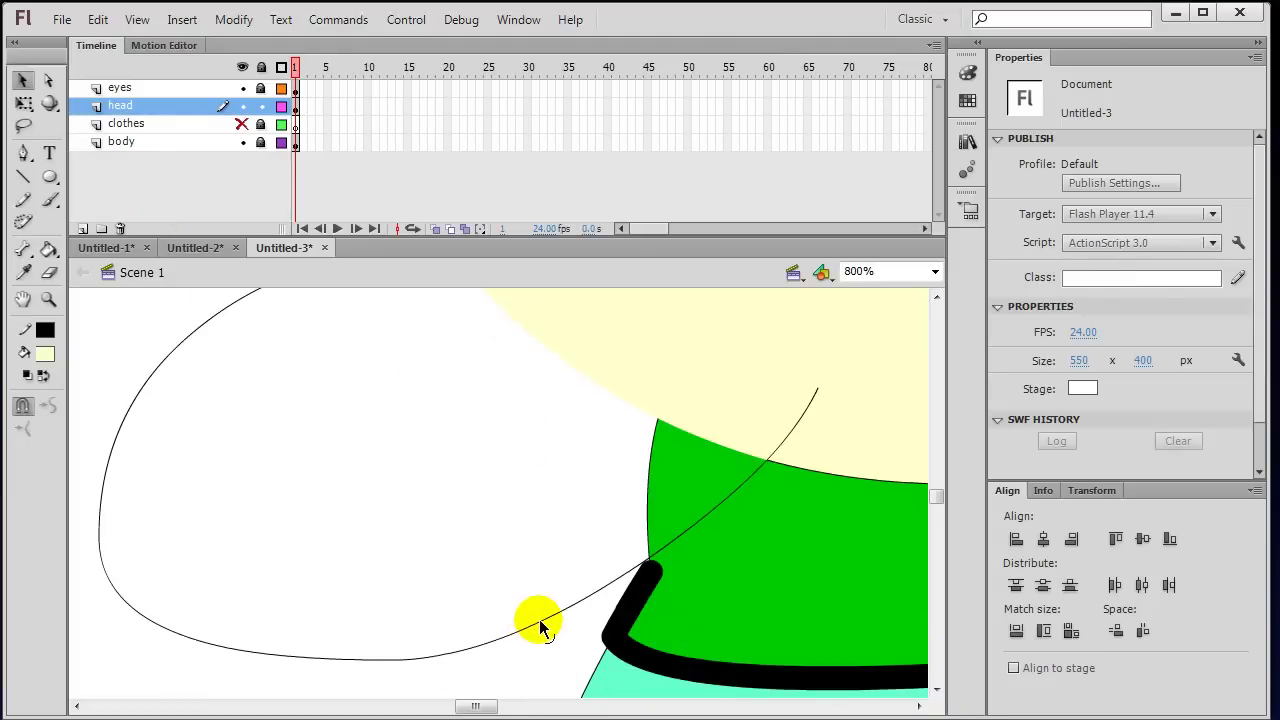
{"action": "left_click", "coordinate": [779, 462]}
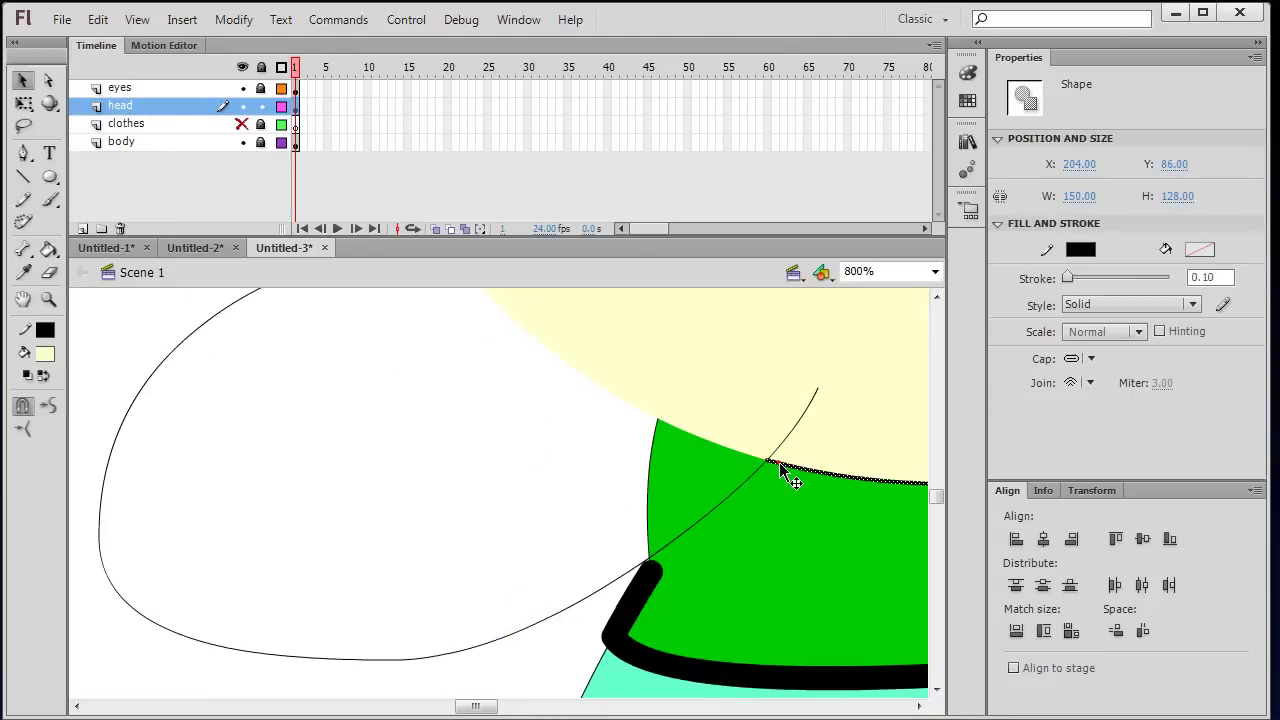
{"action": "left_click", "coordinate": [760, 466]}
{"action": "left_click", "coordinate": [781, 465]}
{"action": "left_click", "coordinate": [765, 466]}
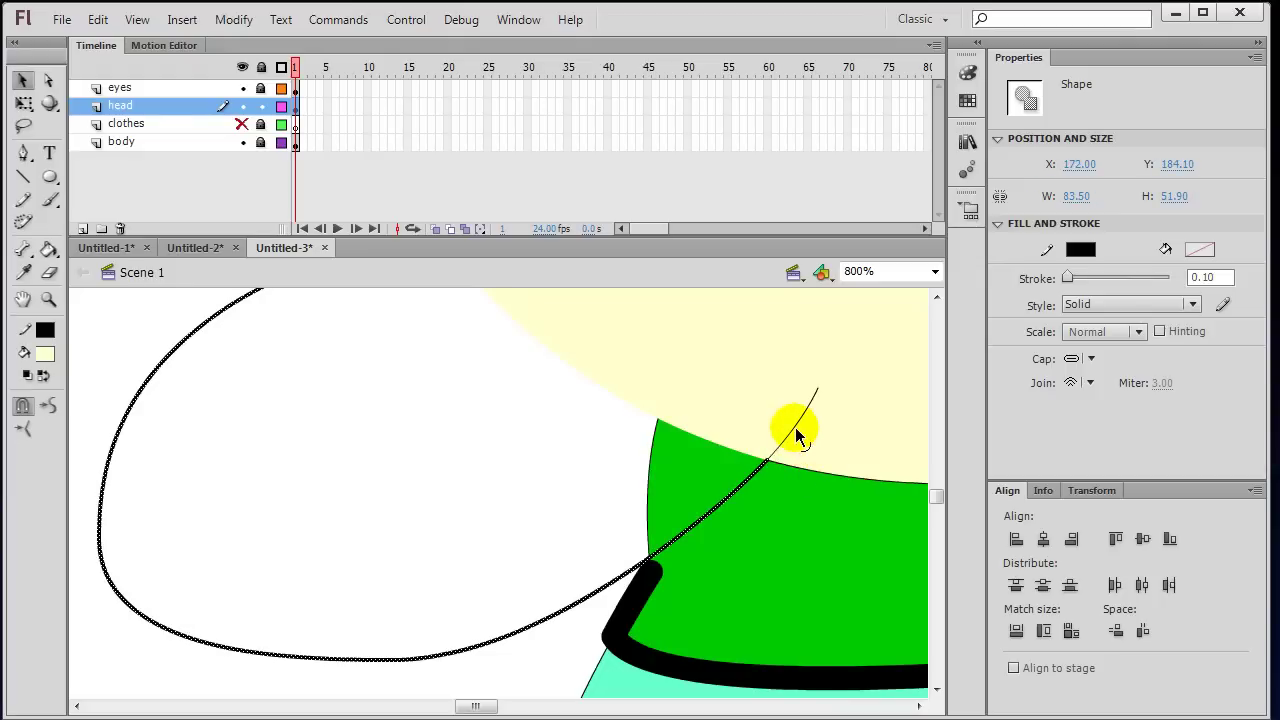
Step: Fill the nose area light yellow with the Paint Bucket
{"action": "left_click", "coordinate": [49, 249]}
{"action": "left_click", "coordinate": [210, 380]}
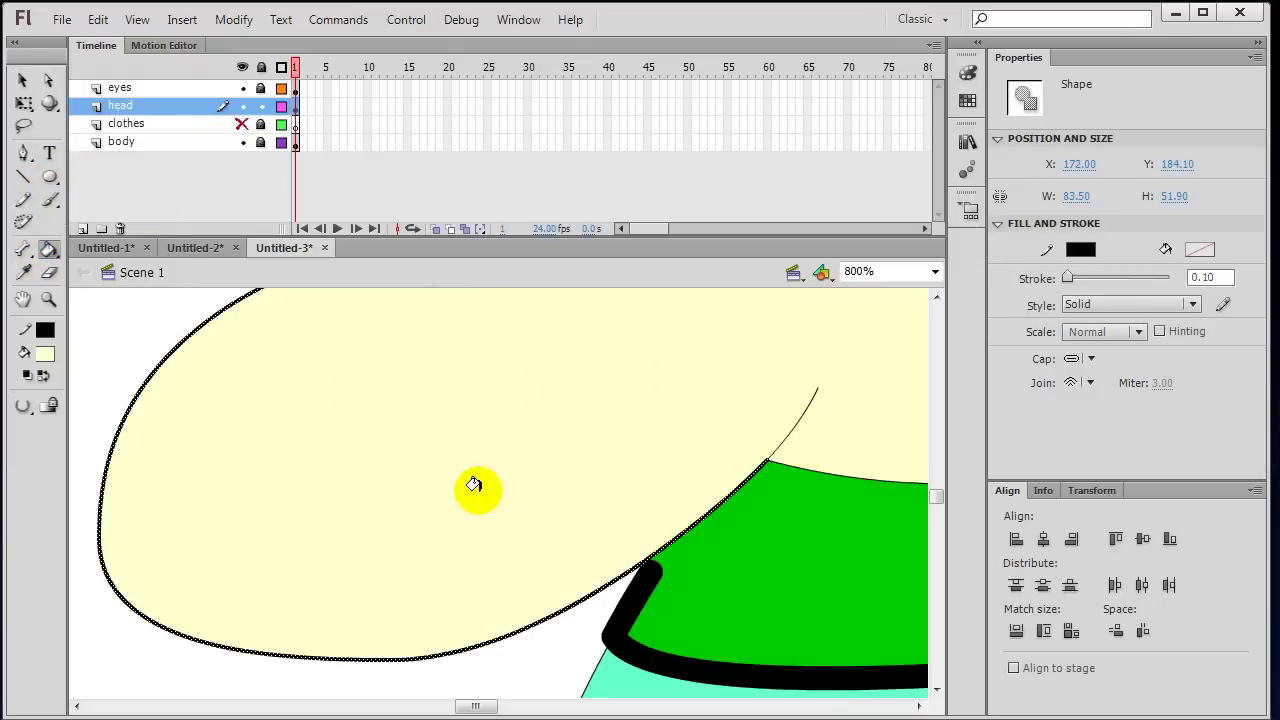
{"action": "left_click_drag", "start_coordinate": [940, 505], "coordinate": [934, 494]}
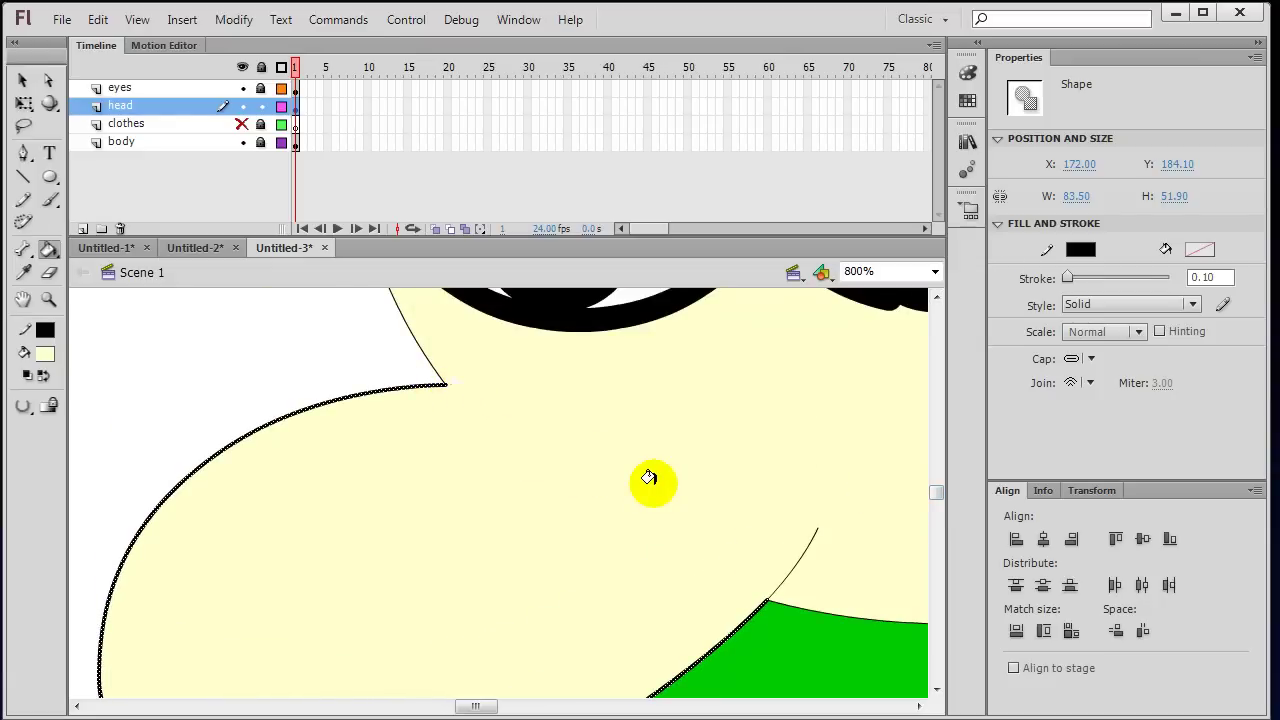
Step: Set the whole connected head and nose outline to a 3.00 black stroke
{"action": "left_click", "coordinate": [22, 82]}
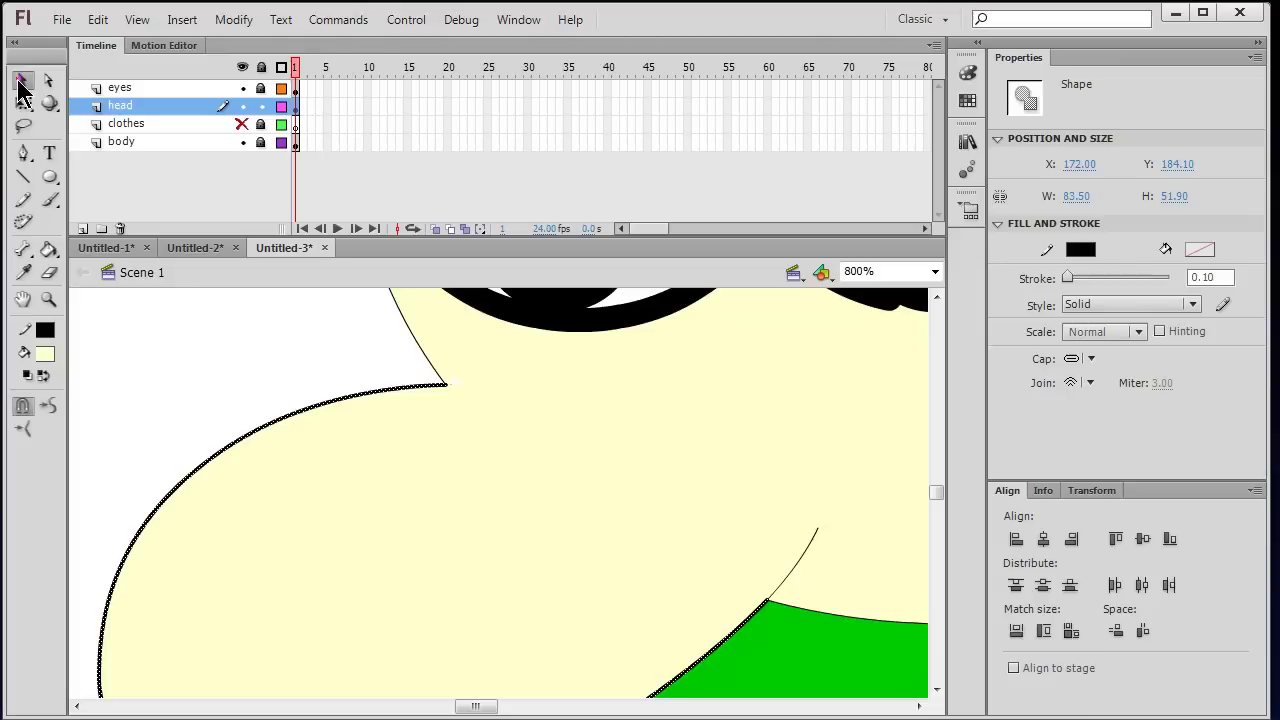
{"action": "double_click", "coordinate": [791, 609]}
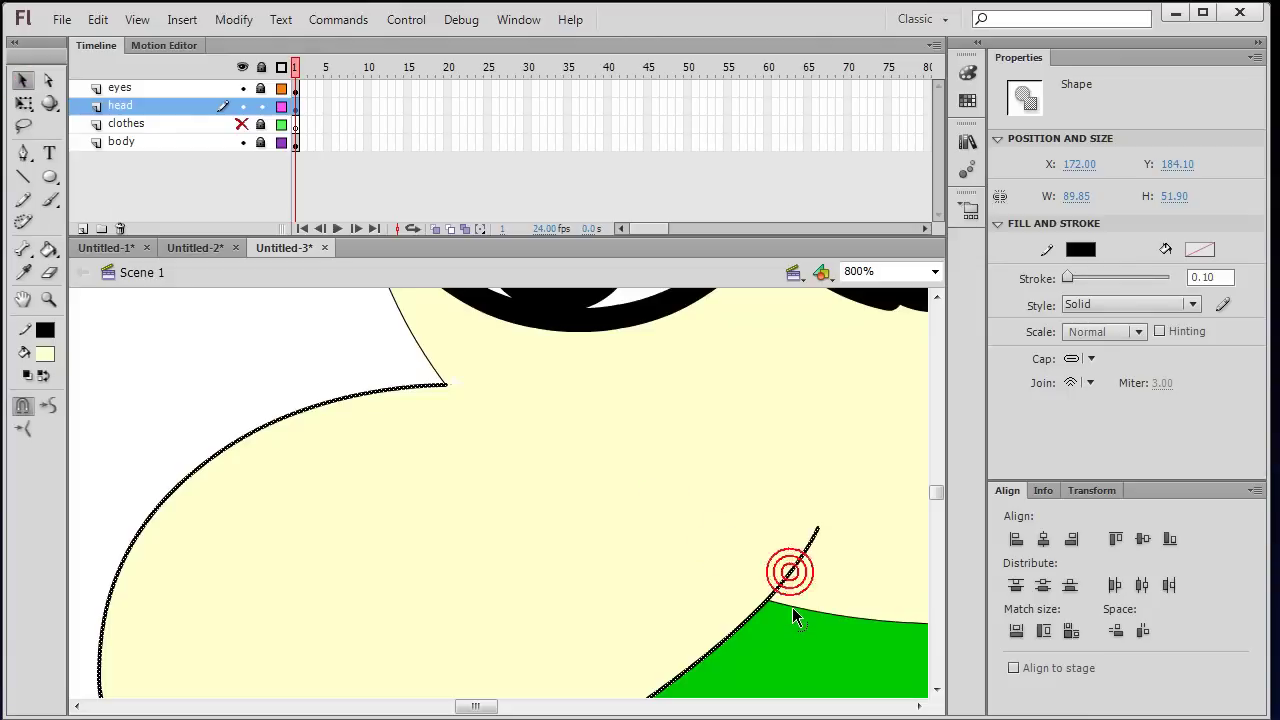
{"action": "left_click", "coordinate": [1212, 277]}
{"action": "type", "text": "3"}
{"action": "key", "text": "Return"}
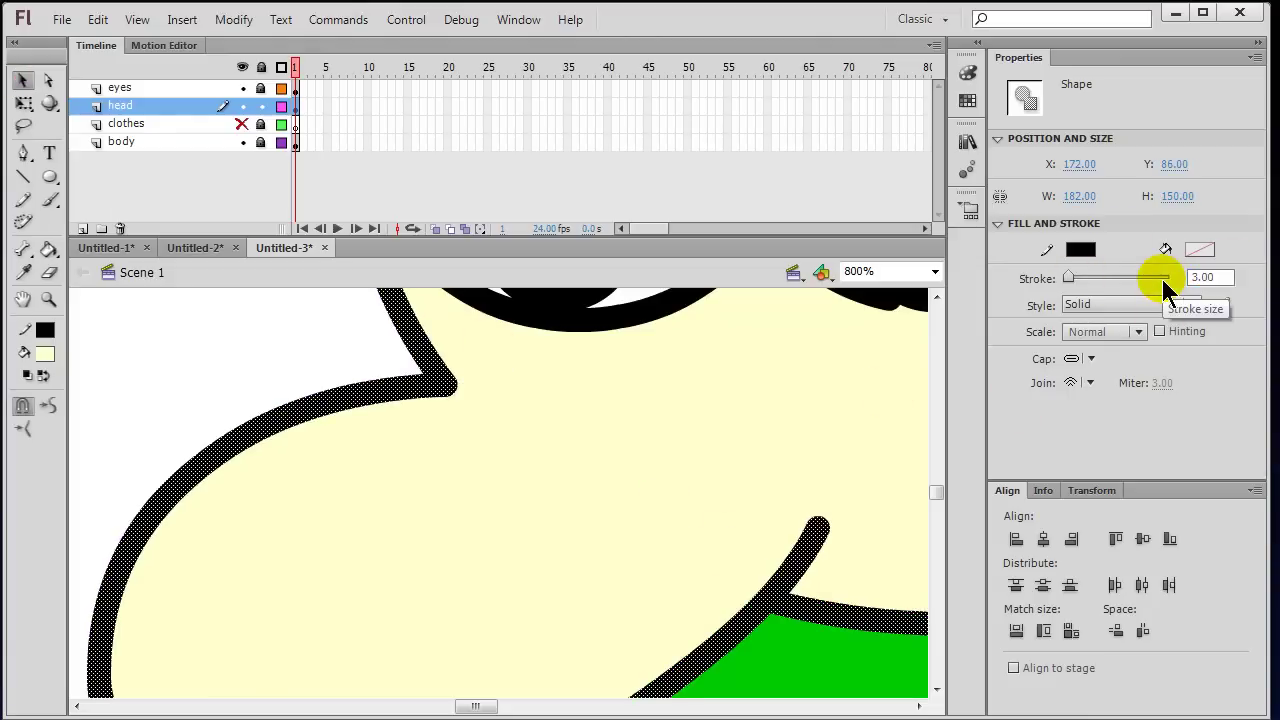
{"action": "left_click", "coordinate": [935, 271]}
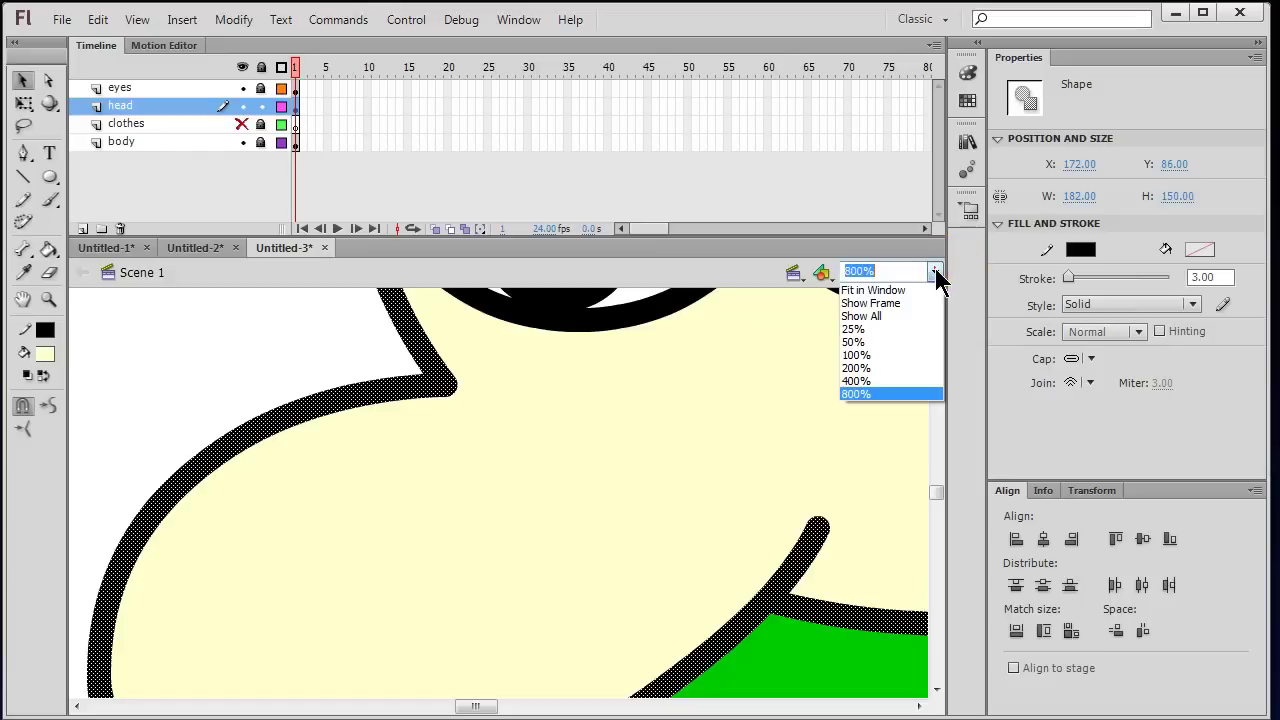
Step: Show the whole character on stage and unlock the body layer
{"action": "left_click", "coordinate": [880, 316]}
{"action": "left_click", "coordinate": [762, 469]}
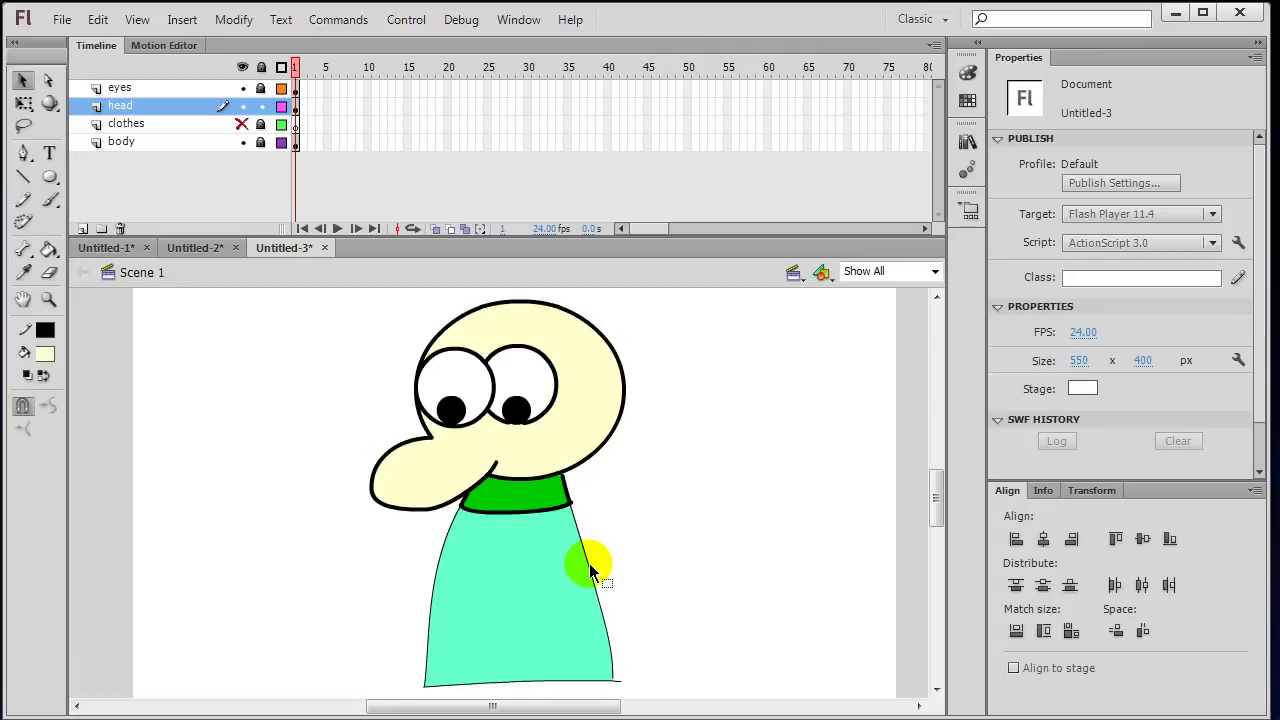
{"action": "left_click", "coordinate": [262, 141]}
Step: Give the body's right, bottom and left outlines a stroke width of 3
{"action": "left_click", "coordinate": [582, 535]}
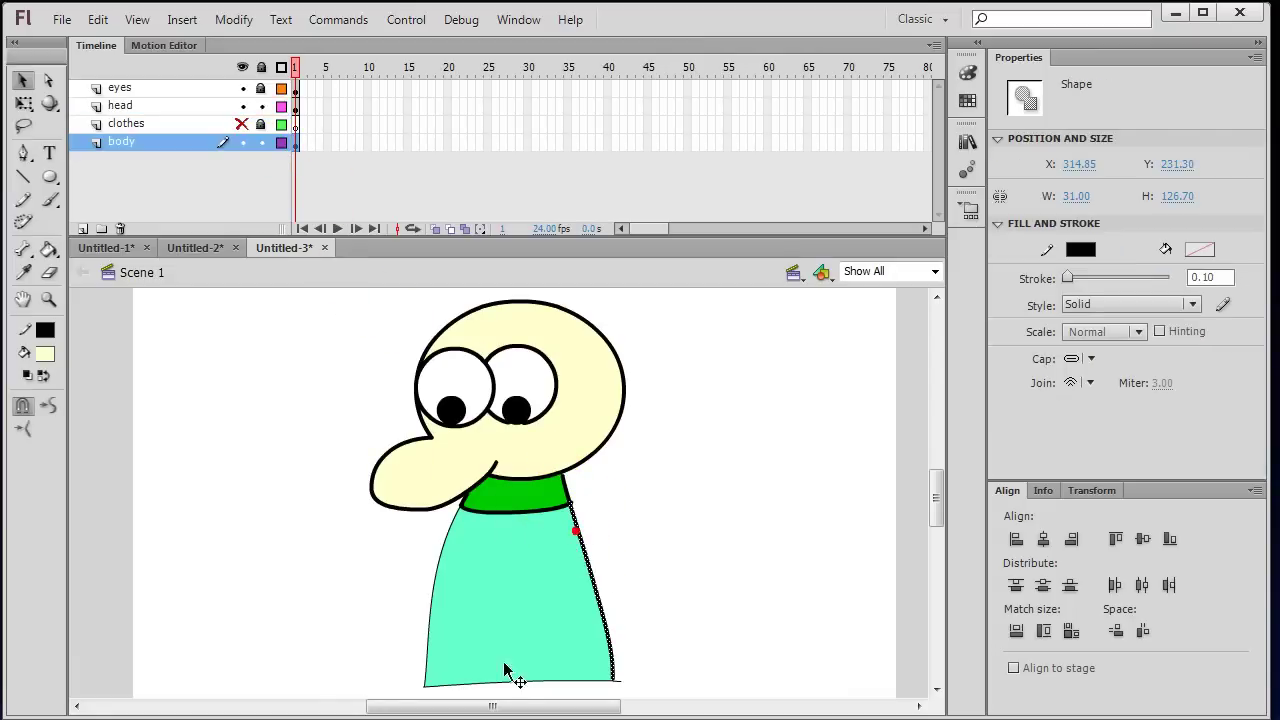
{"action": "left_click", "coordinate": [479, 690]}
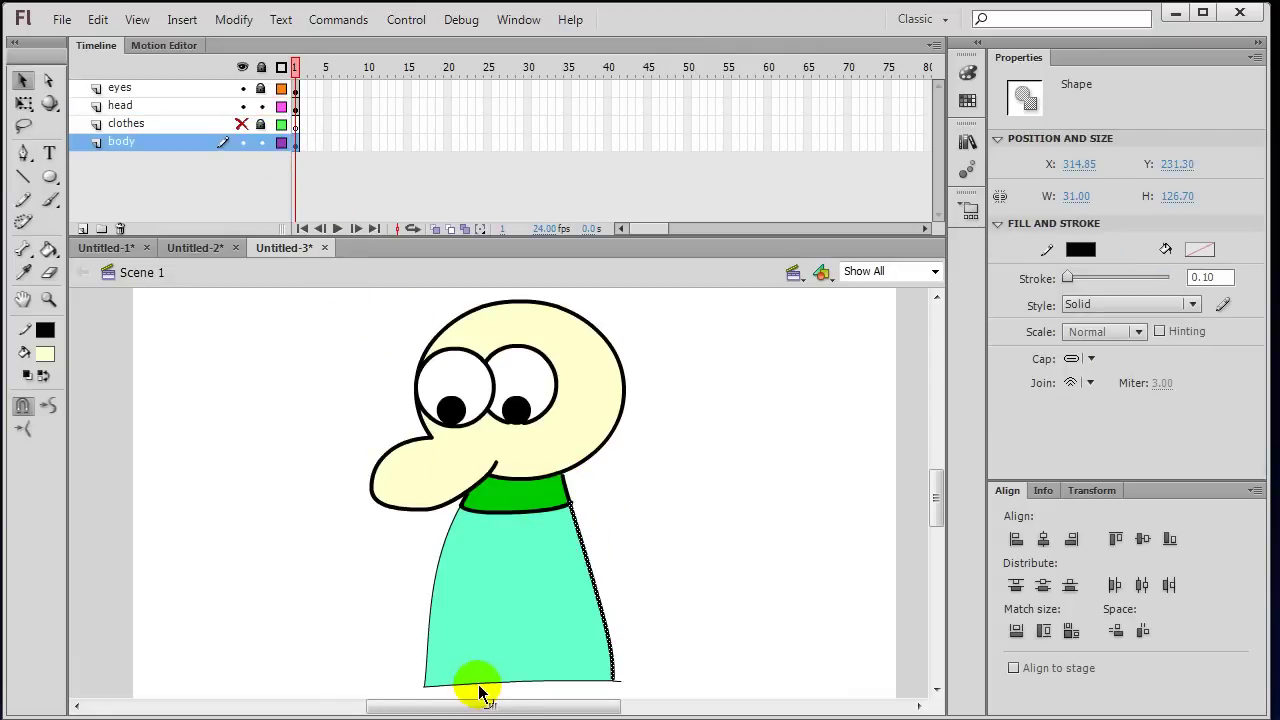
{"action": "left_click", "coordinate": [428, 645], "text": "shift"}
{"action": "double_click", "coordinate": [1218, 280]}
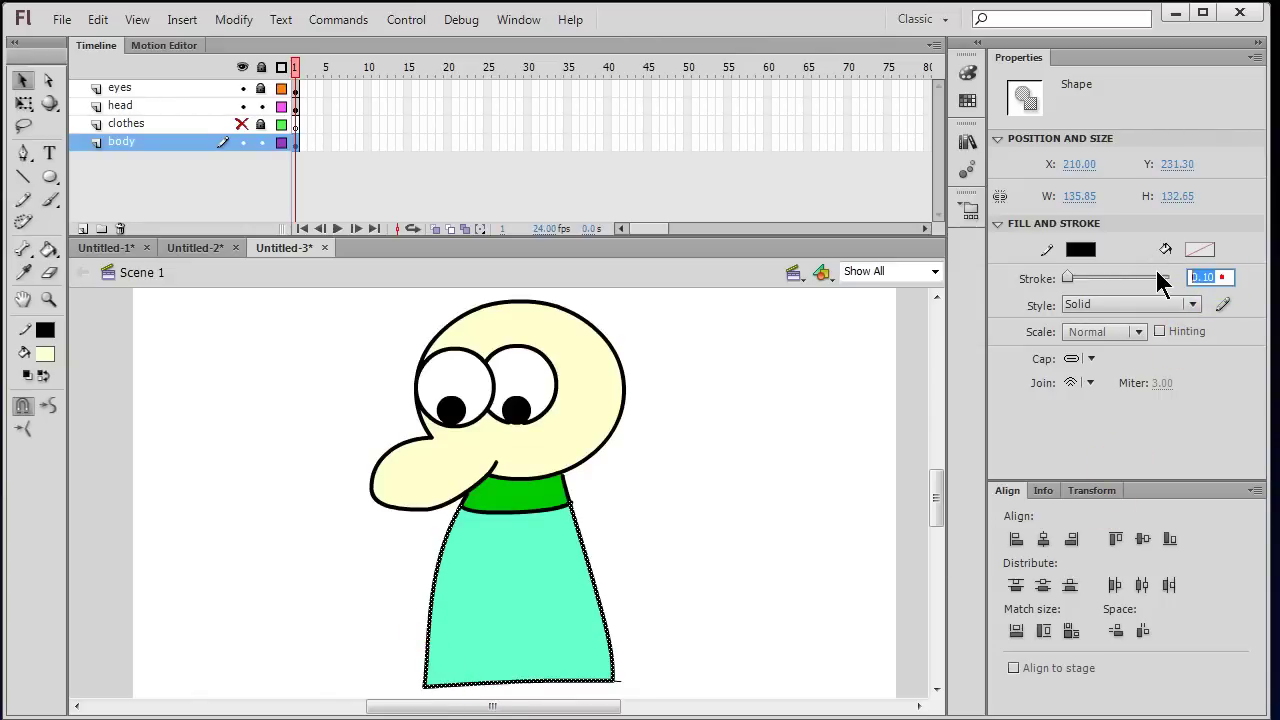
{"action": "type", "text": "3"}
{"action": "key", "text": "Return"}
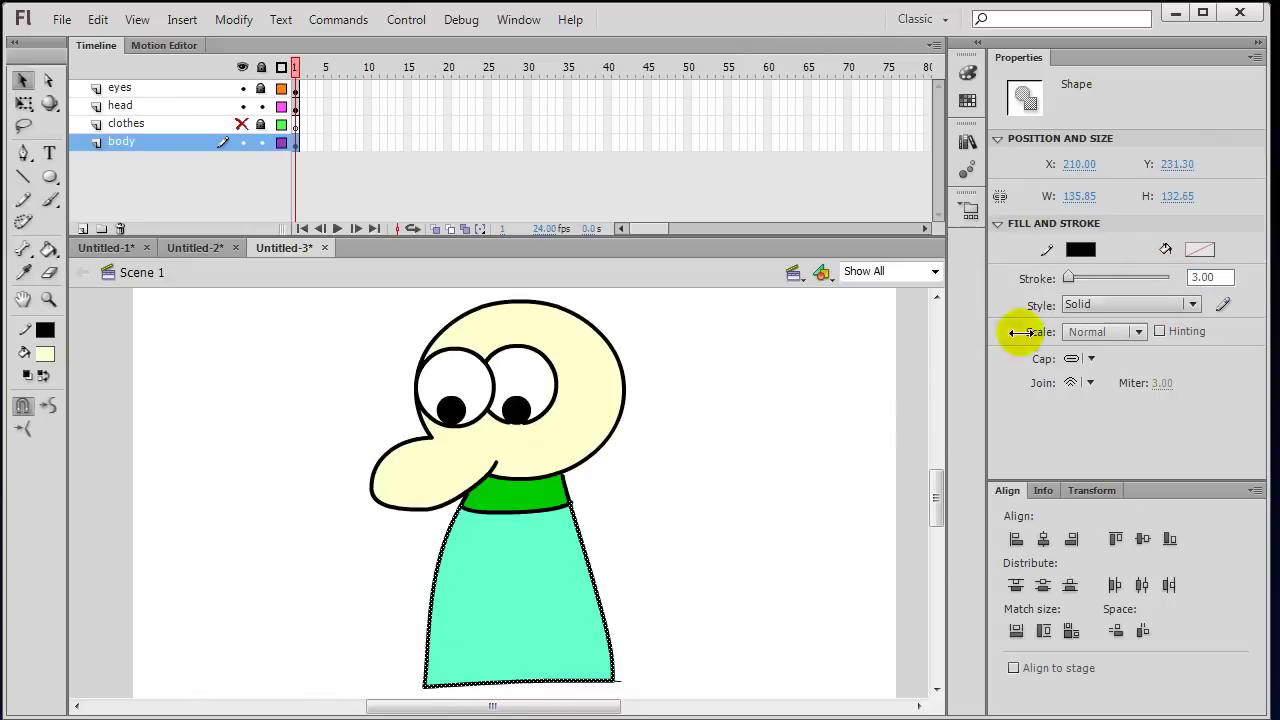
{"action": "left_click", "coordinate": [808, 522]}
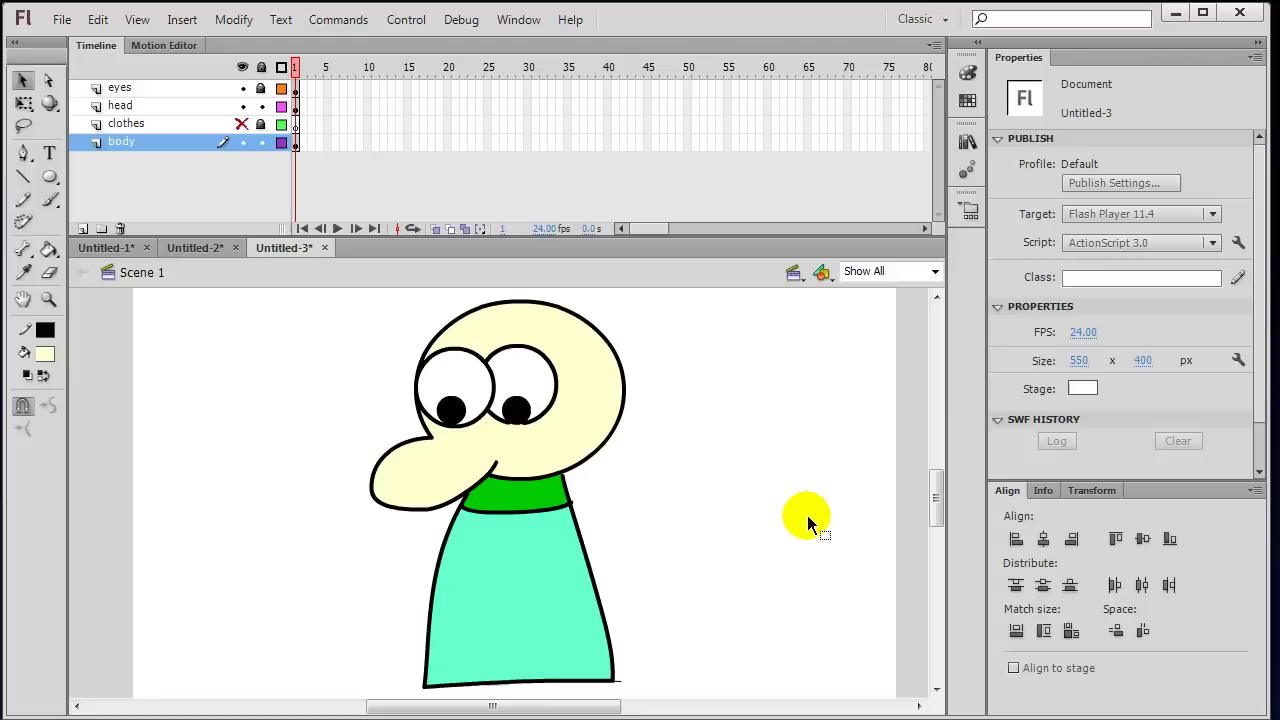